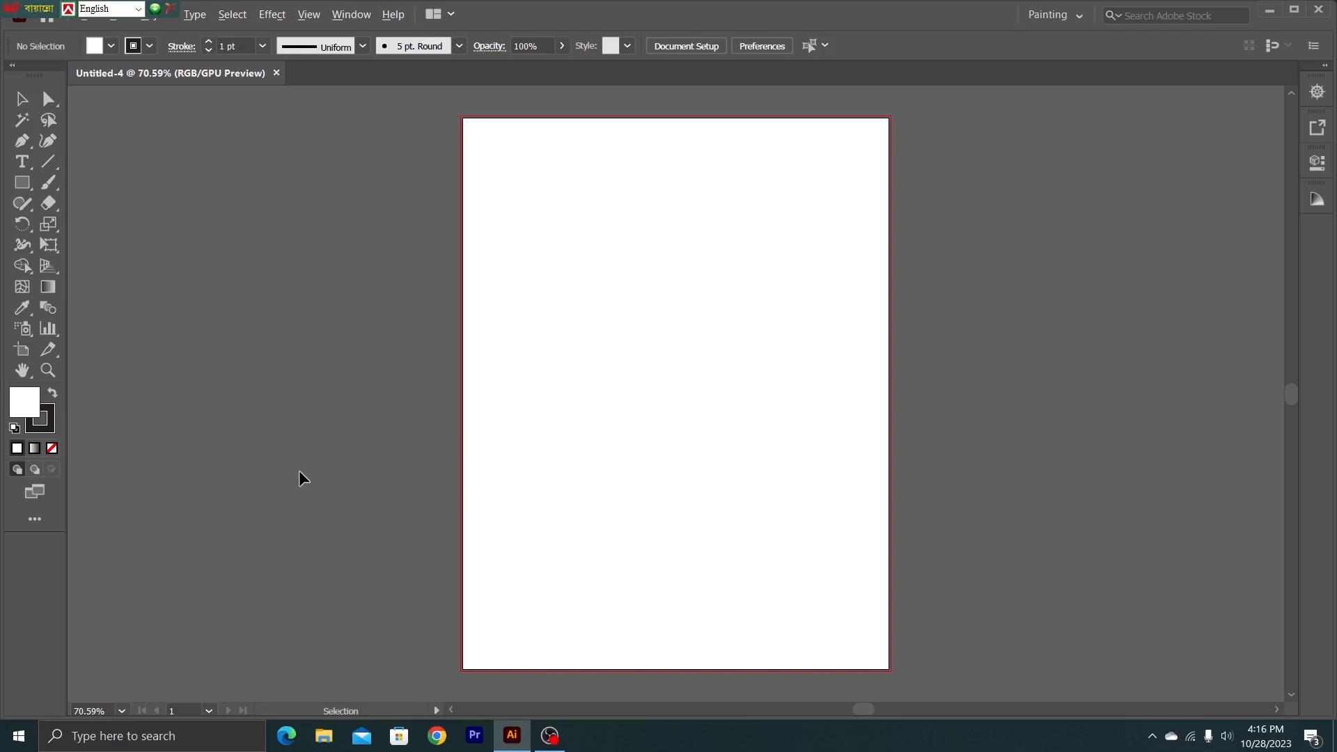
Step: Show the Layers panel and place it in the empty area beside the artboard
scroll(299, 470, up, 1)
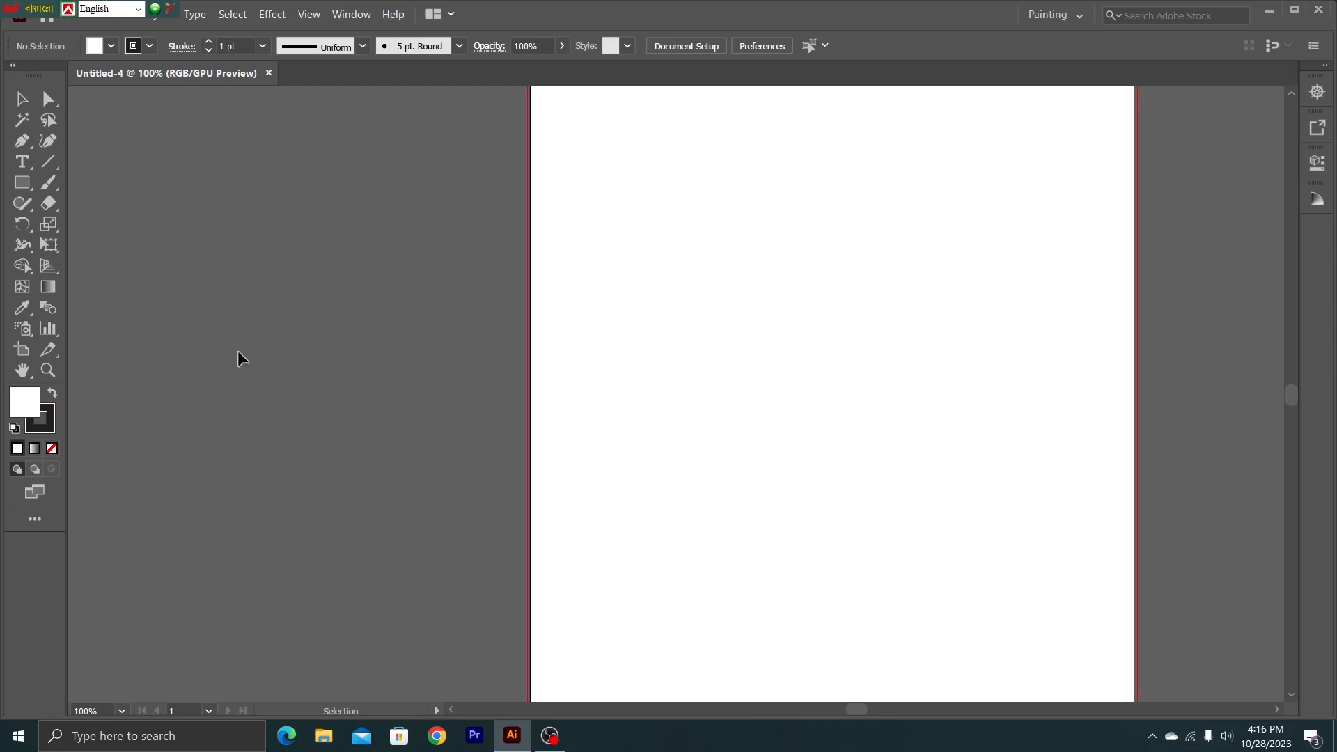
drag(856, 709, 860, 708)
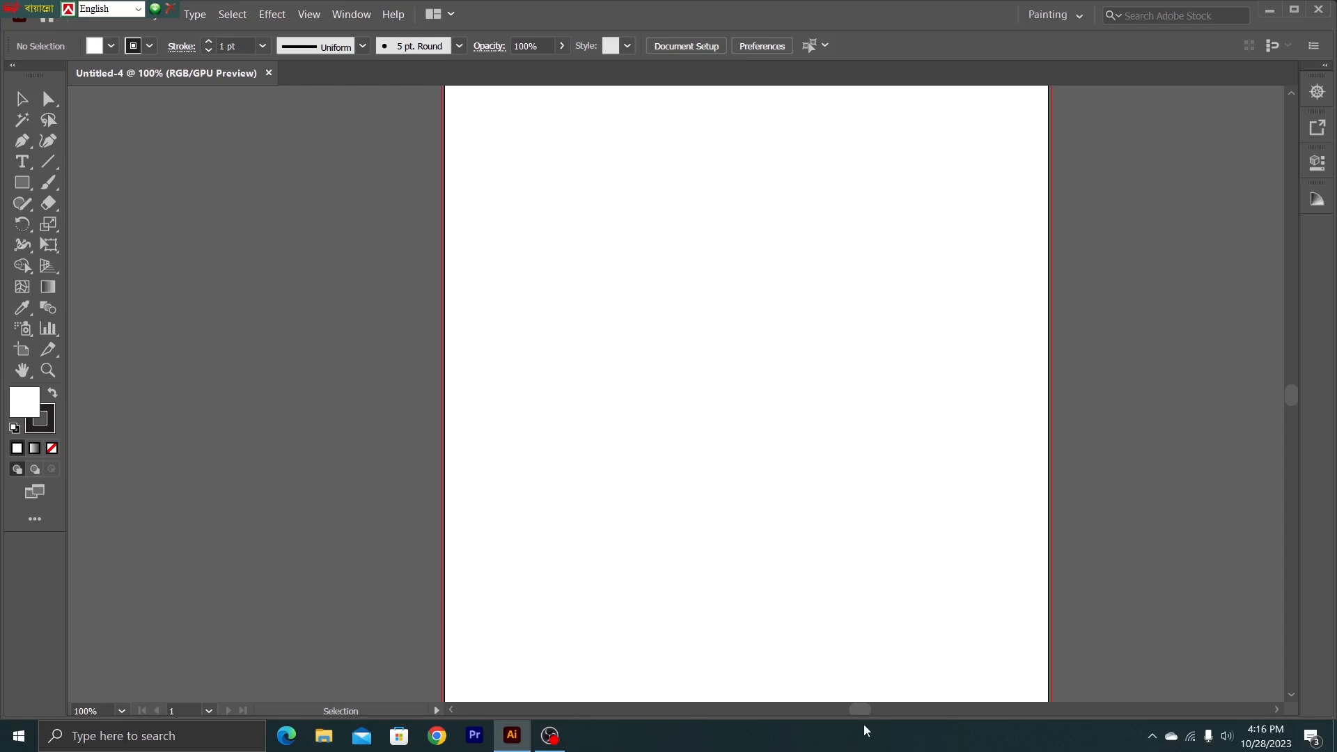
drag(859, 711, 861, 708)
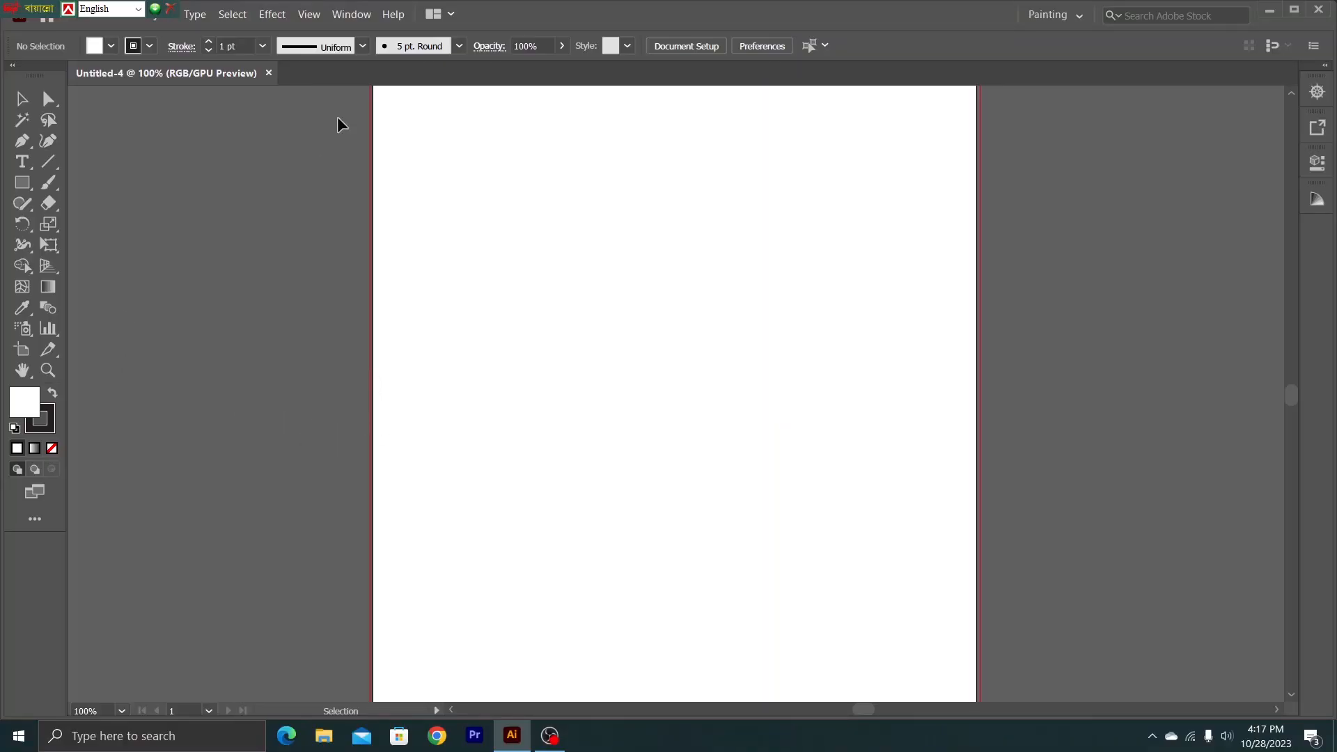
click(352, 15)
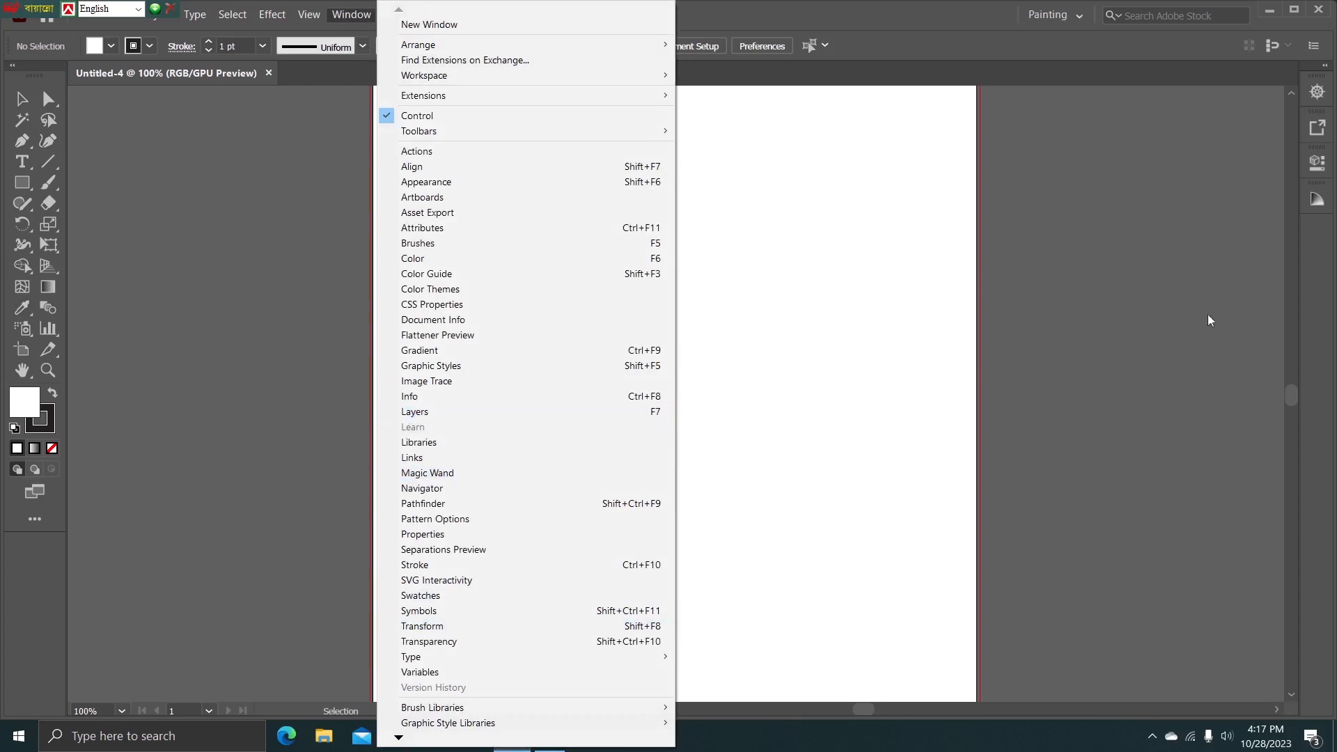
click(413, 411)
drag(1033, 242, 1133, 229)
Step: Draw four separate rectangles of different sizes in the upper half of the artboard, two in an upper row and two below
drag(17, 190, 105, 182)
drag(444, 193, 541, 279)
drag(649, 214, 787, 305)
drag(609, 342, 749, 461)
drag(483, 392, 565, 469)
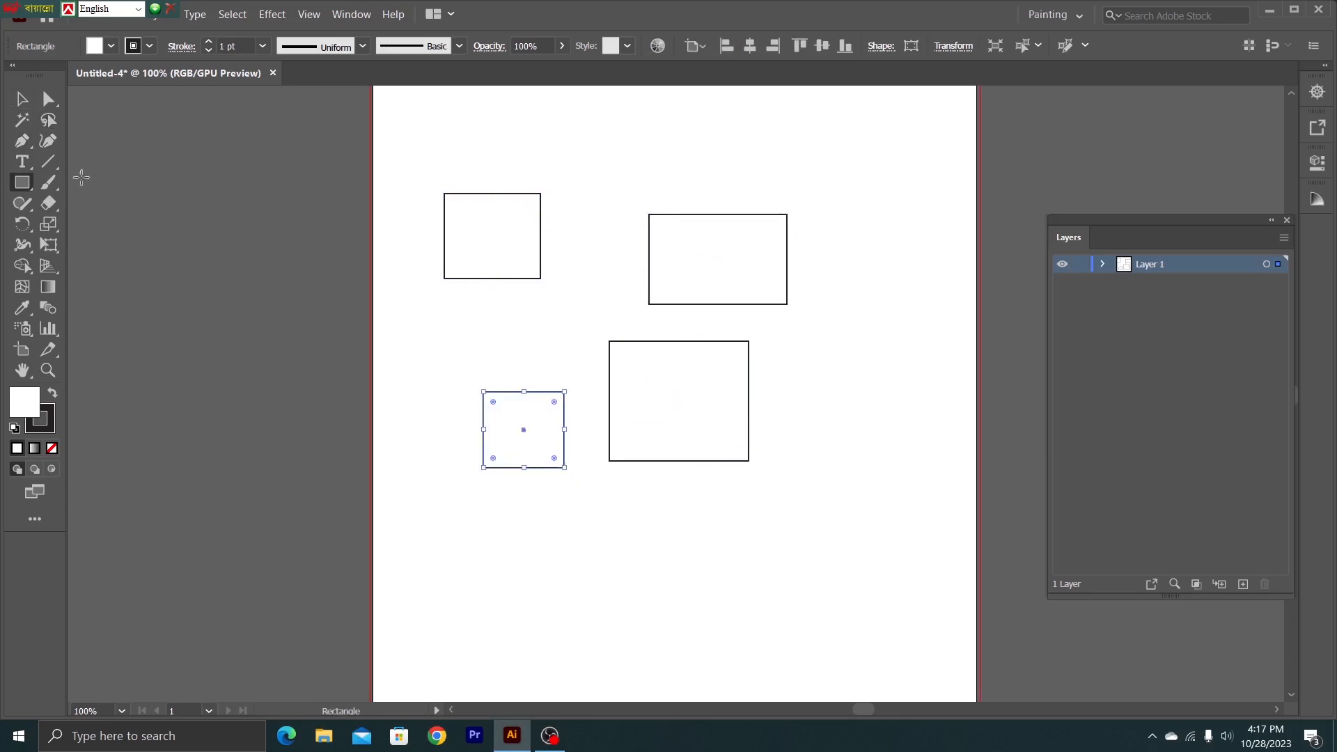
Step: Fill the upper-left rectangle with a light coral red
click(22, 99)
click(470, 245)
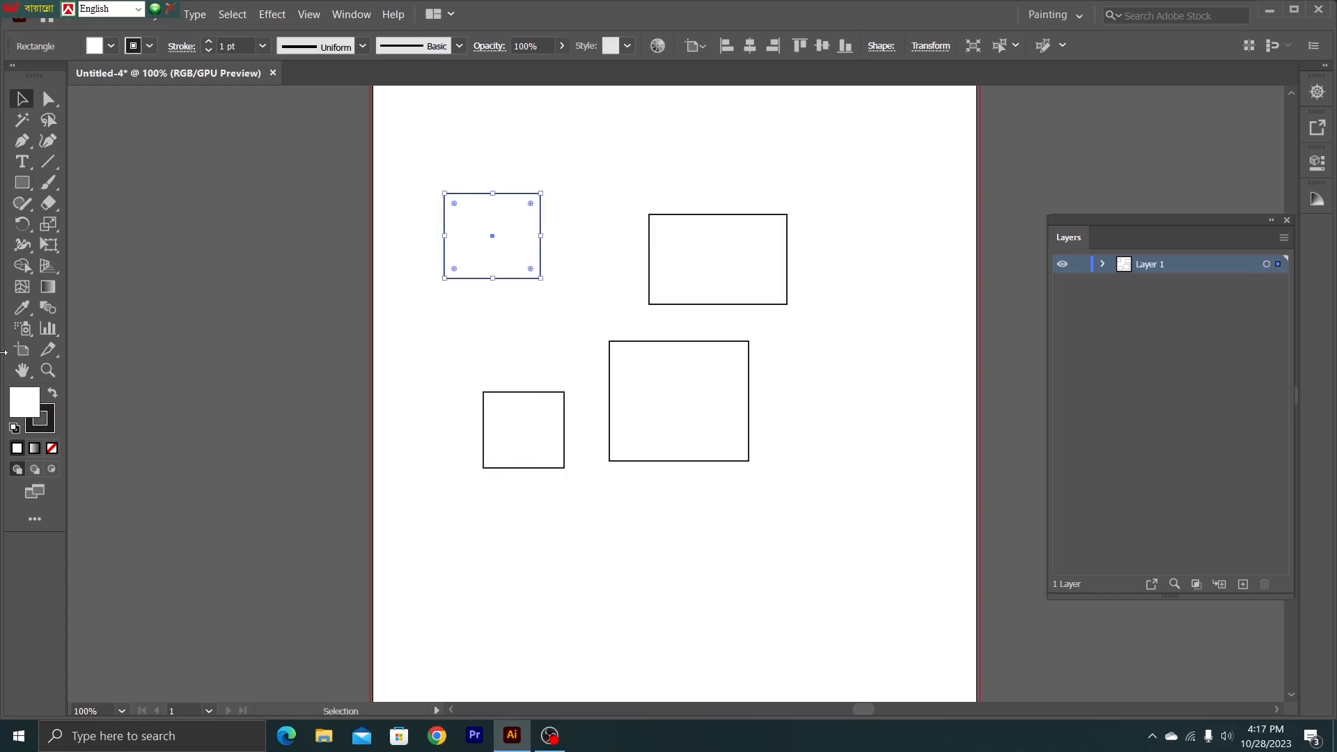
double_click(28, 408)
drag(148, 116, 151, 105)
click(450, 103)
Step: Fill the upper-right rectangle with a bright turquoise
click(700, 258)
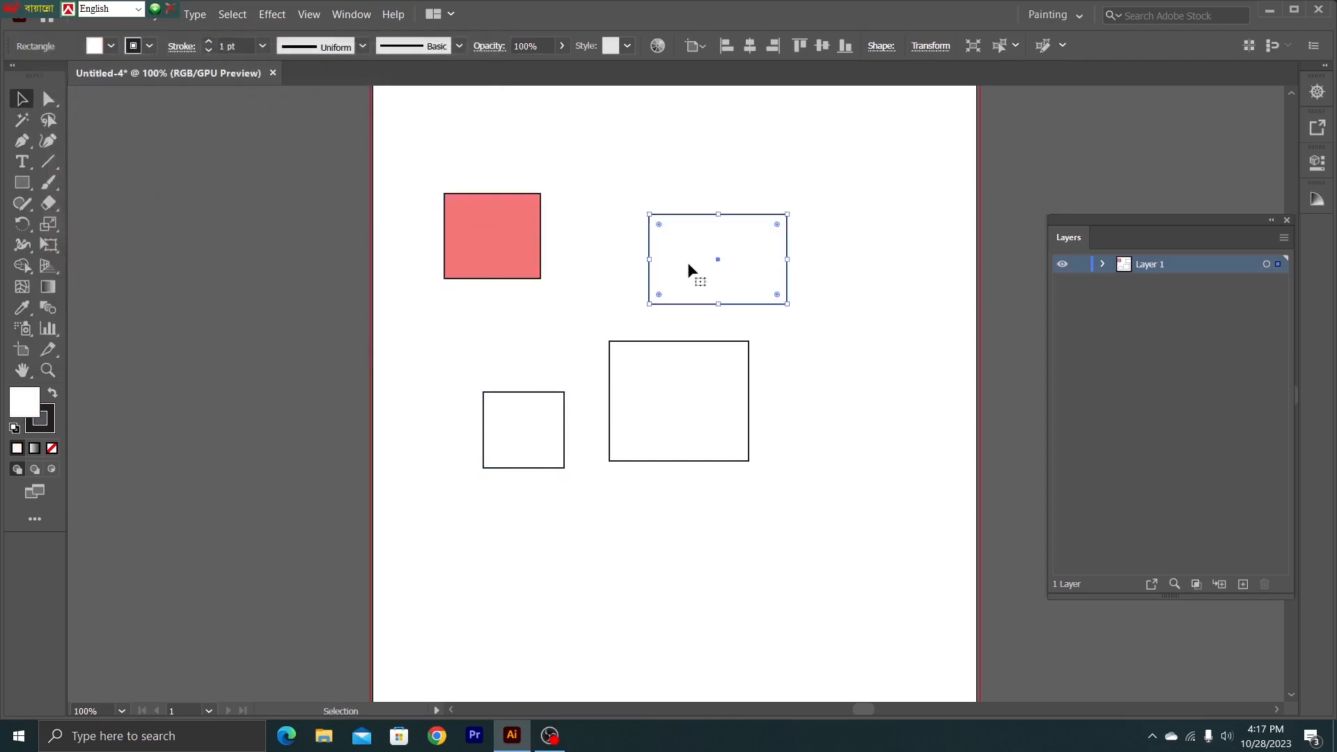
double_click(24, 405)
drag(281, 183, 284, 207)
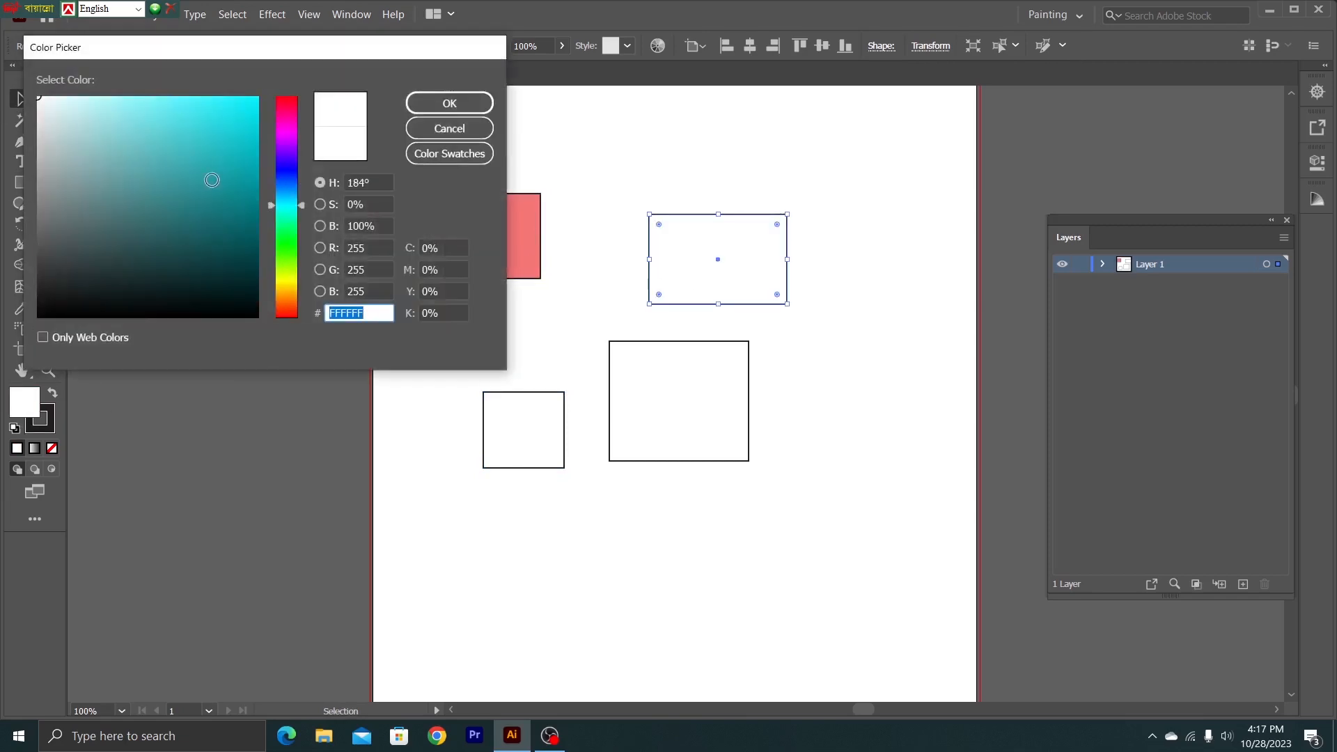
click(183, 120)
click(446, 103)
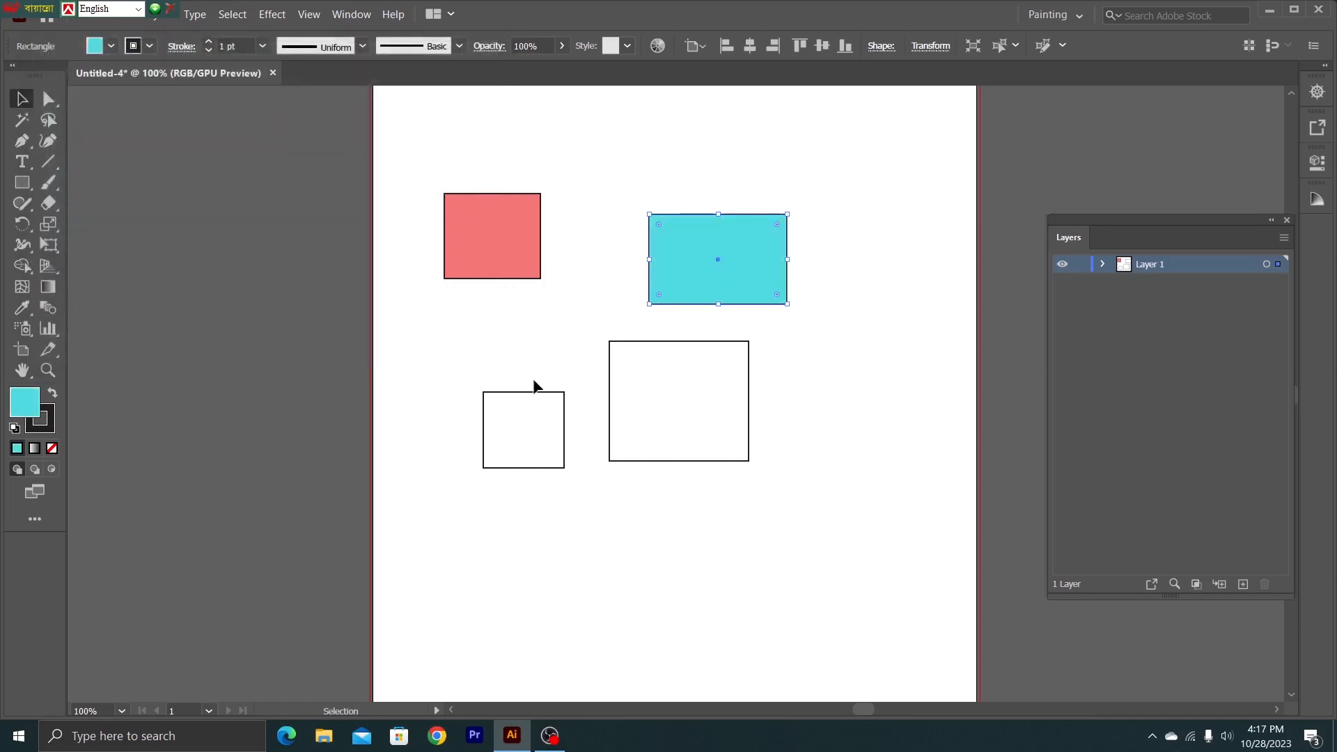
Step: Fill the large lower-right rectangle with a medium green
click(662, 418)
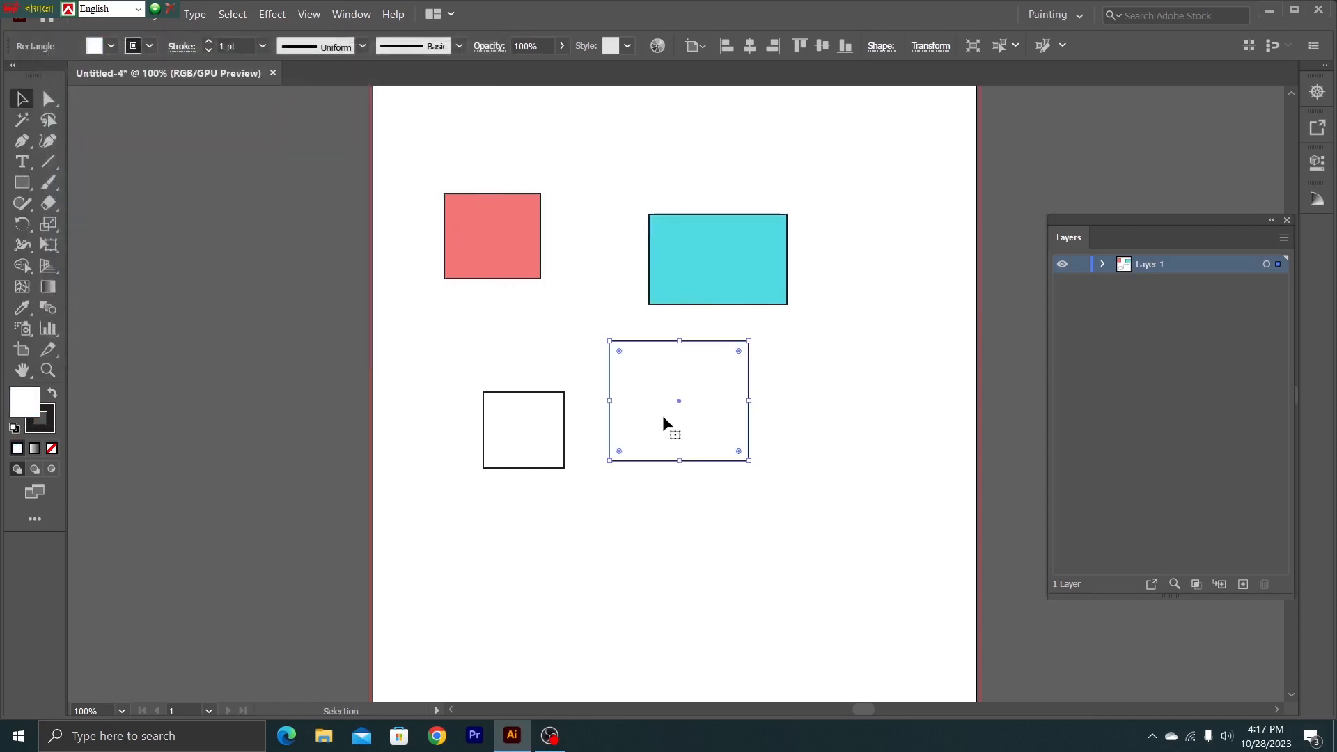
double_click(19, 406)
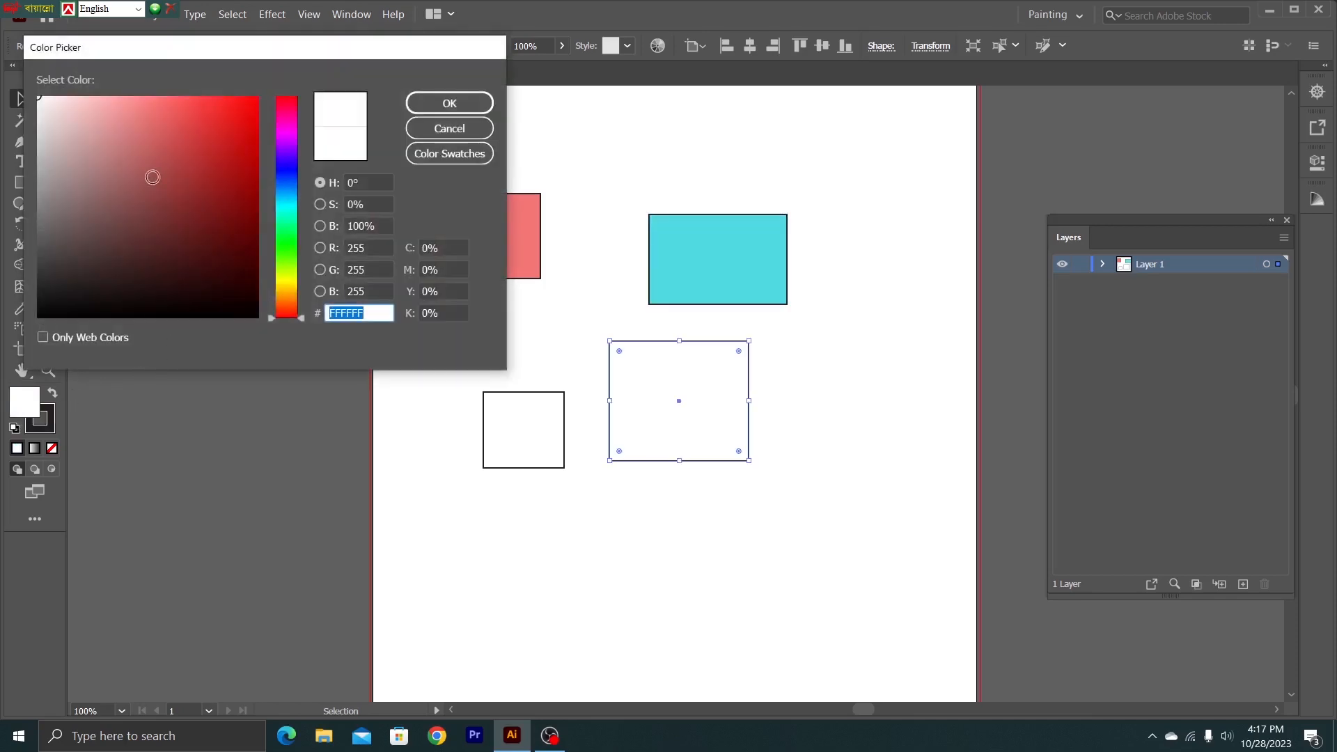
drag(280, 177, 282, 224)
drag(182, 206, 159, 163)
click(421, 108)
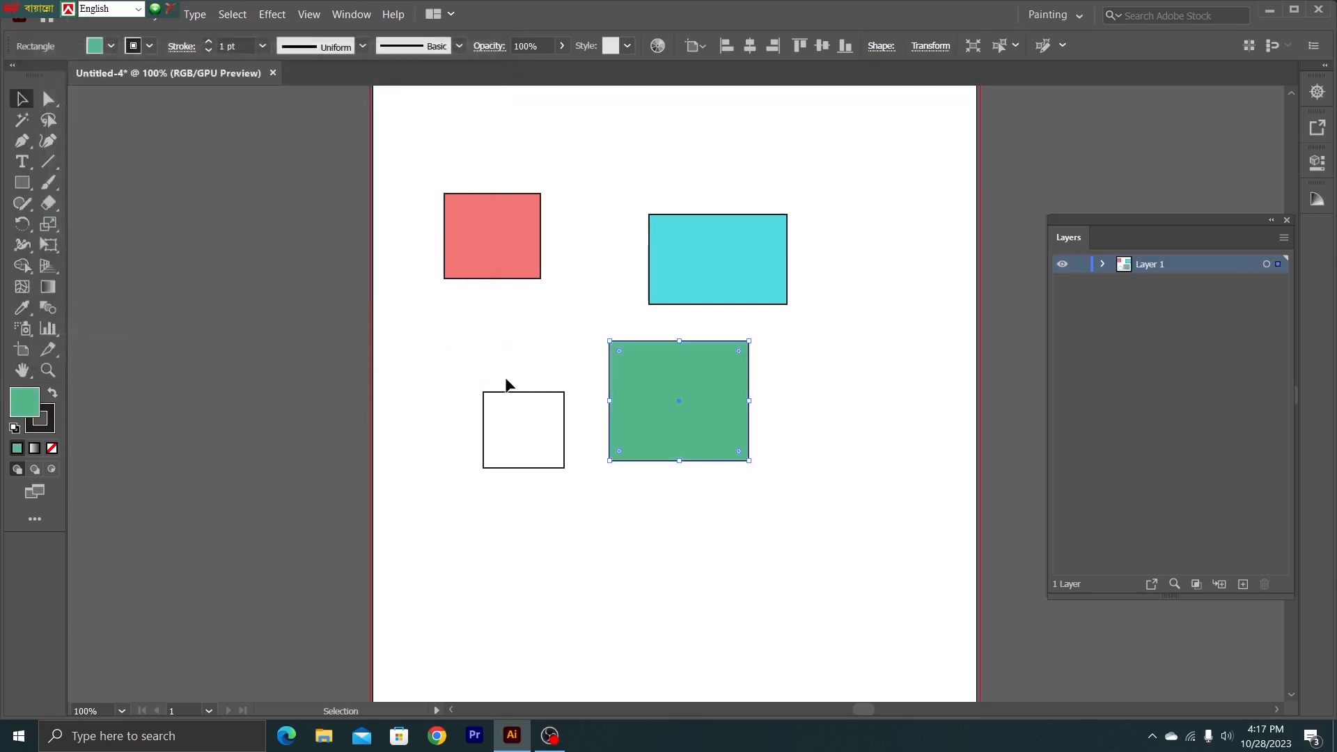
Step: Fill the small lower-left rectangle with mustard yellow C1A52F and deselect it
click(493, 439)
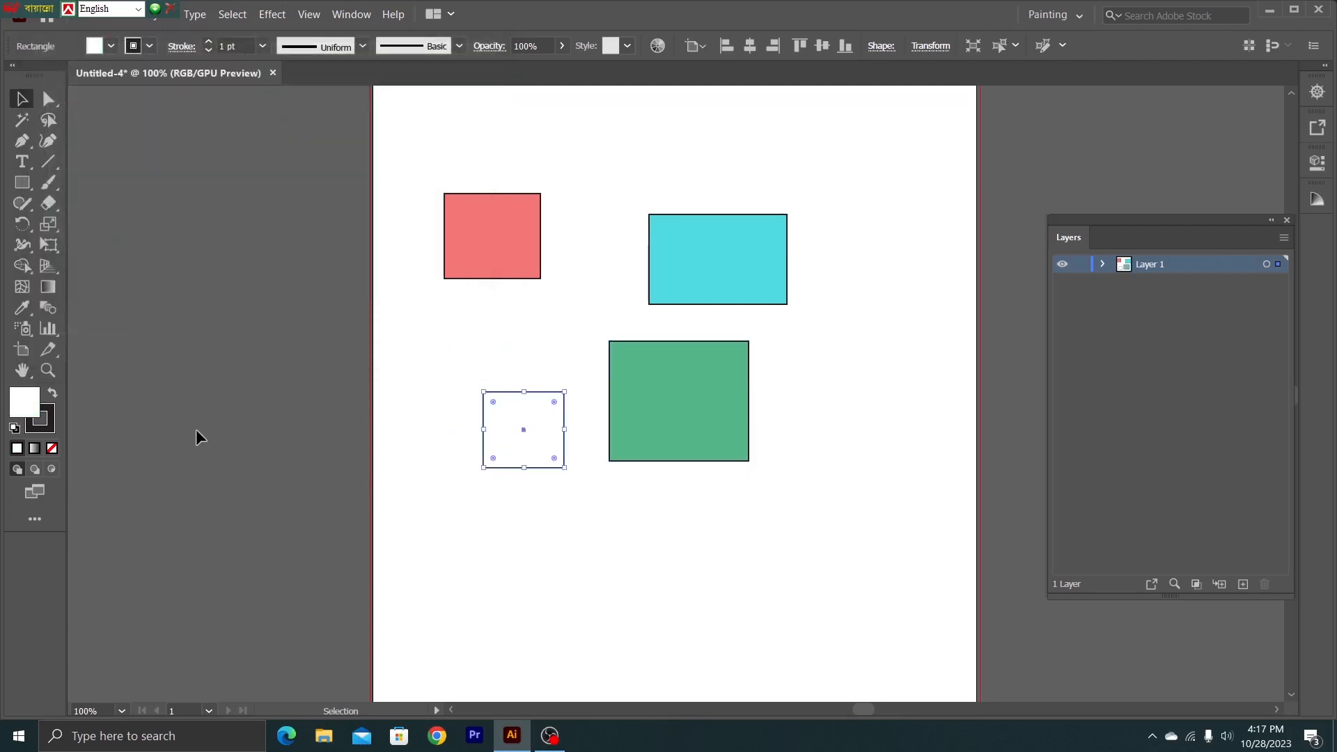
double_click(23, 402)
click(154, 116)
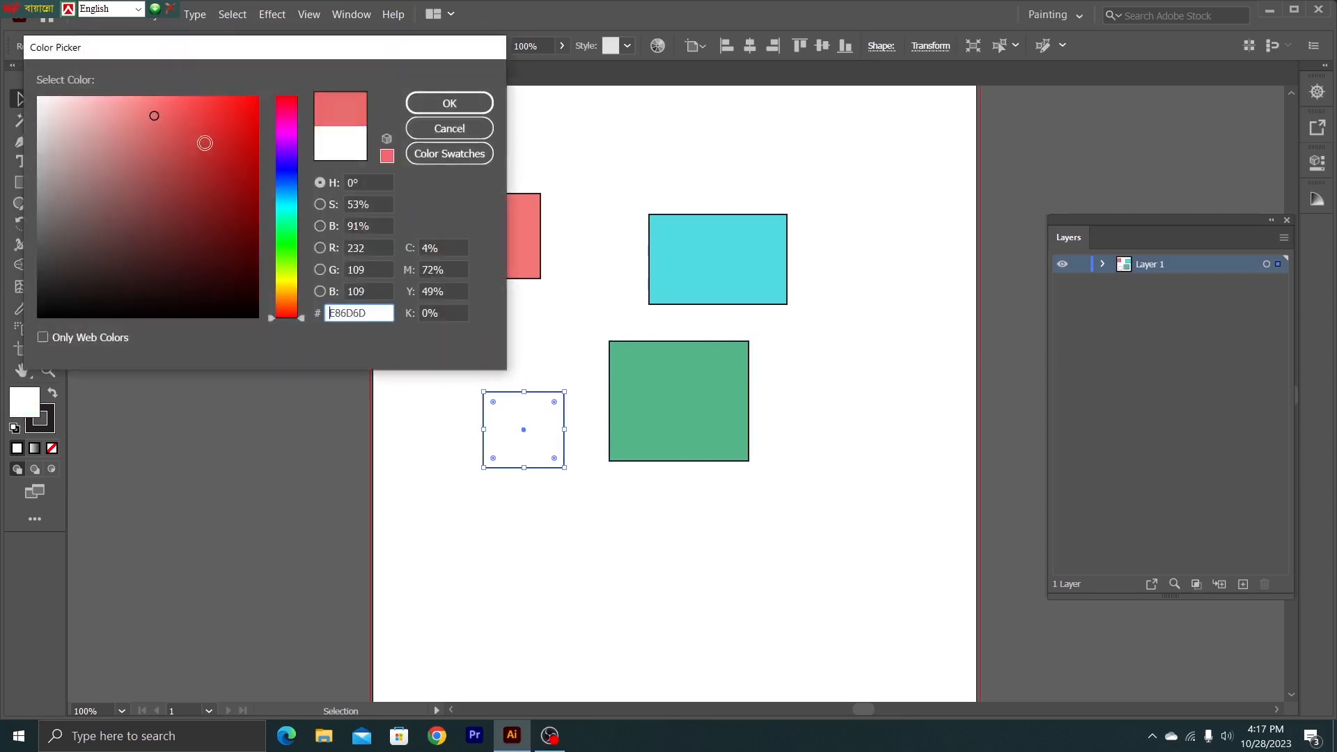
click(282, 262)
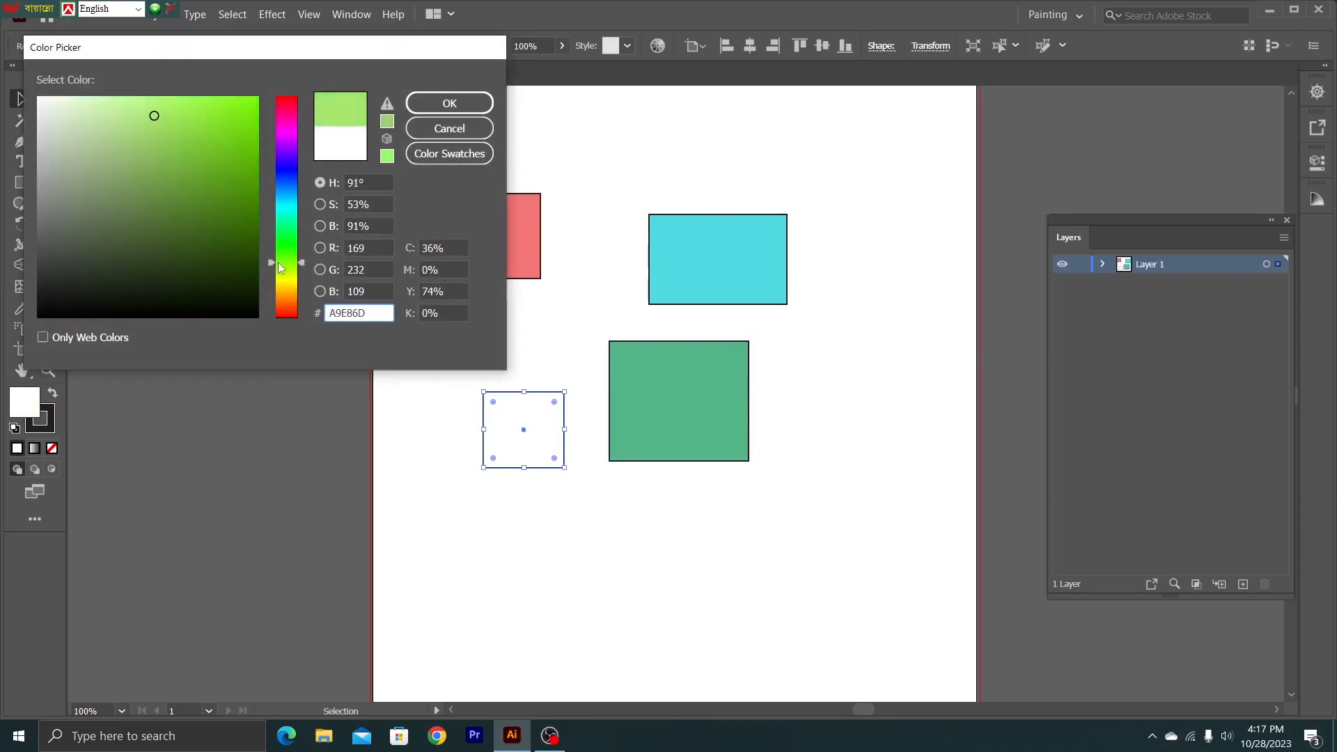
click(219, 207)
drag(285, 244, 286, 284)
click(203, 147)
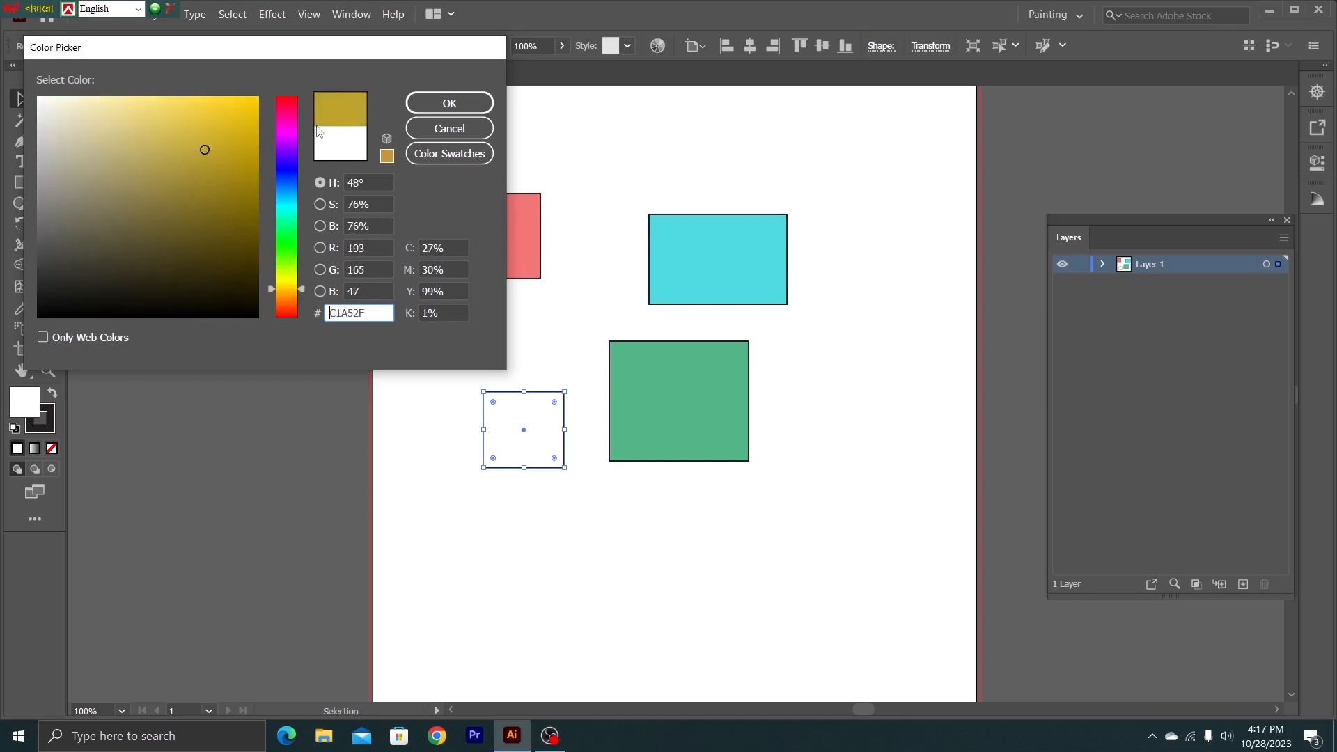
click(450, 103)
click(409, 258)
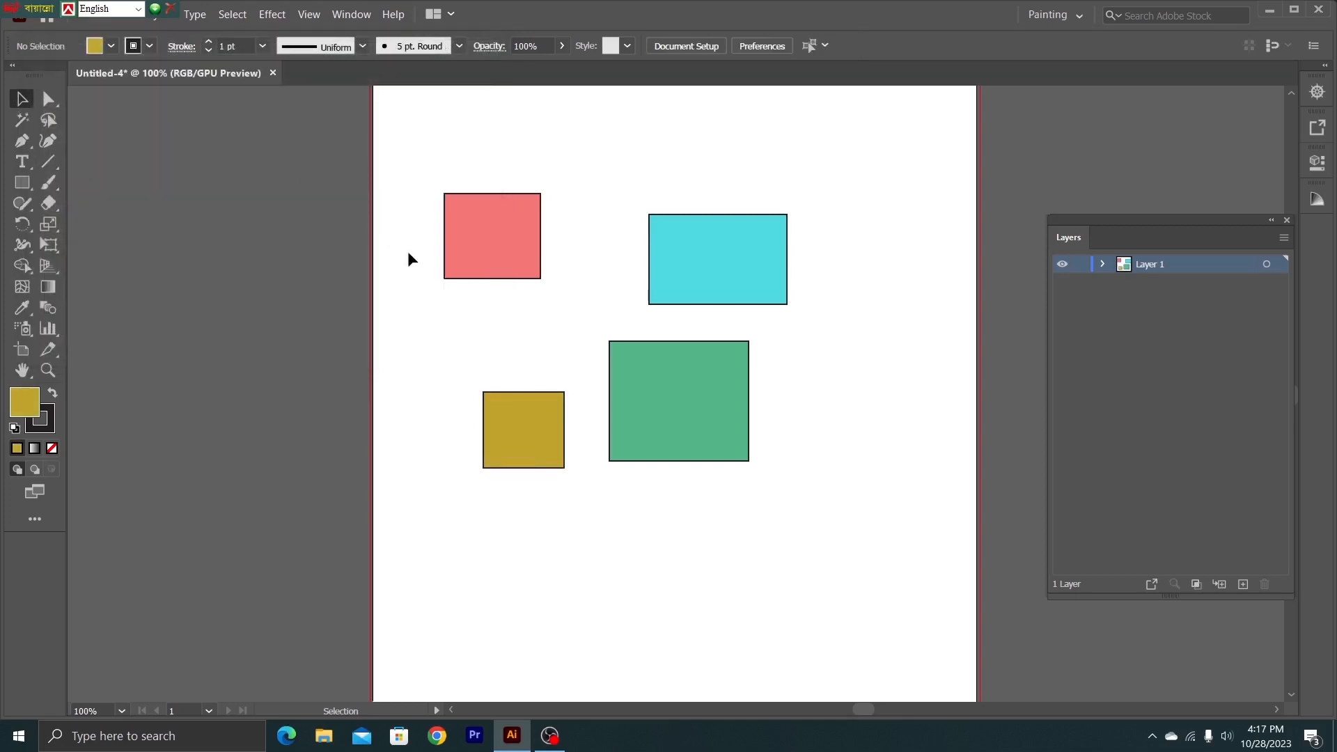
Step: Reposition the mustard rectangle below the coral one and the green rectangle below the turquoise one
drag(649, 389, 637, 352)
drag(489, 422, 466, 395)
drag(617, 381, 713, 438)
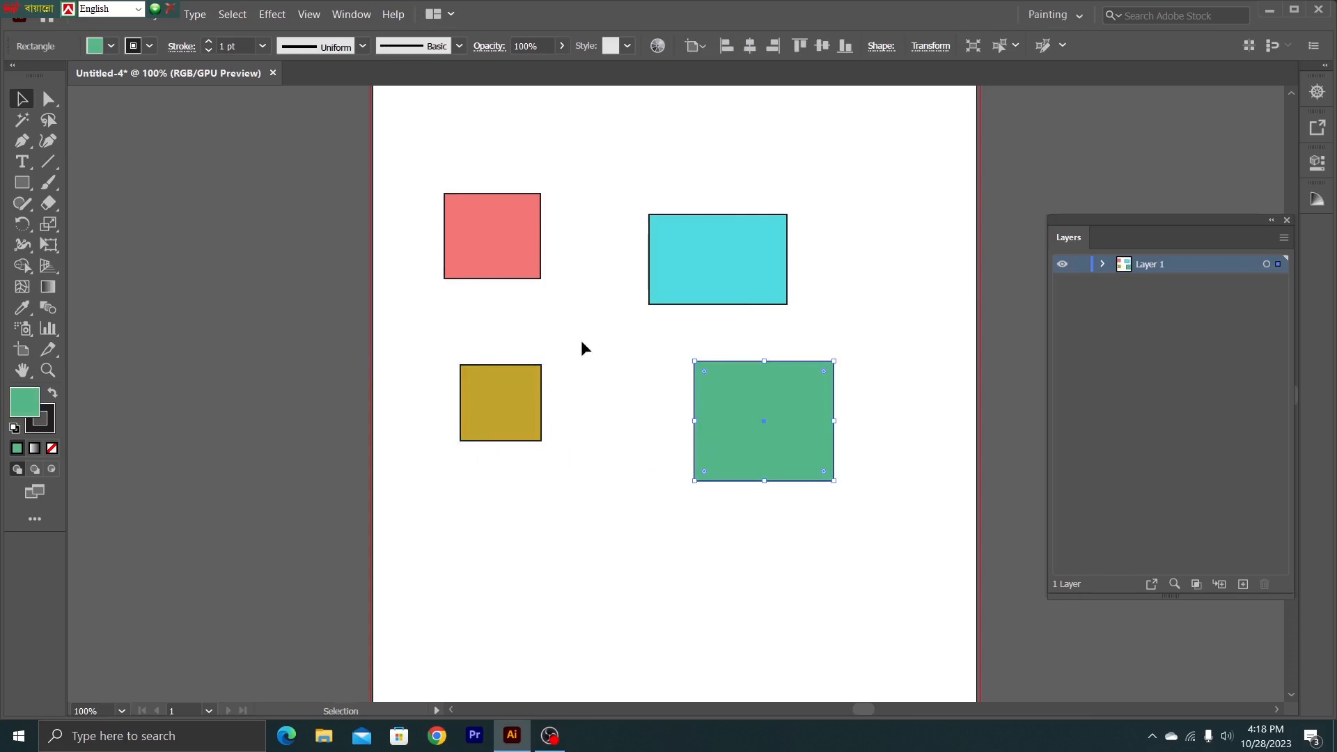
drag(750, 432, 728, 394)
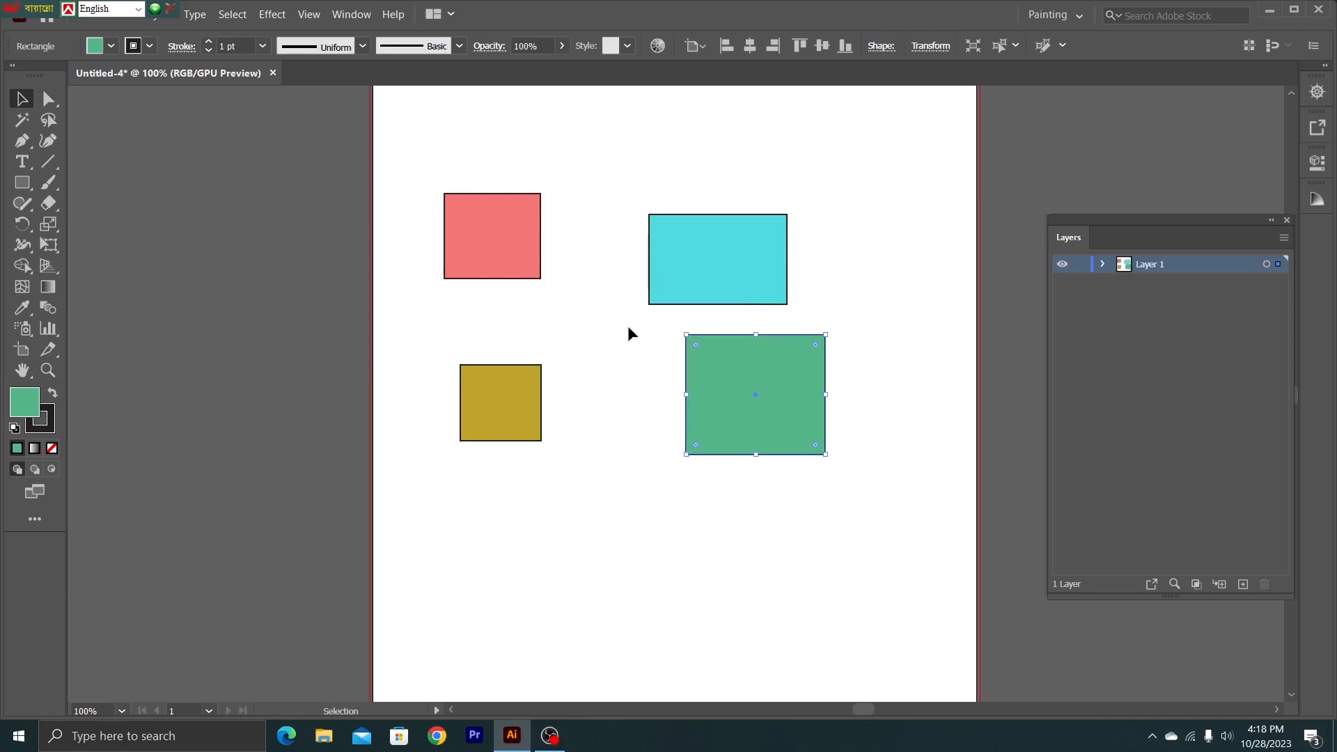
Step: Give the turquoise rectangle moderately rounded corners and move it slightly upward
click(686, 289)
drag(659, 294, 696, 239)
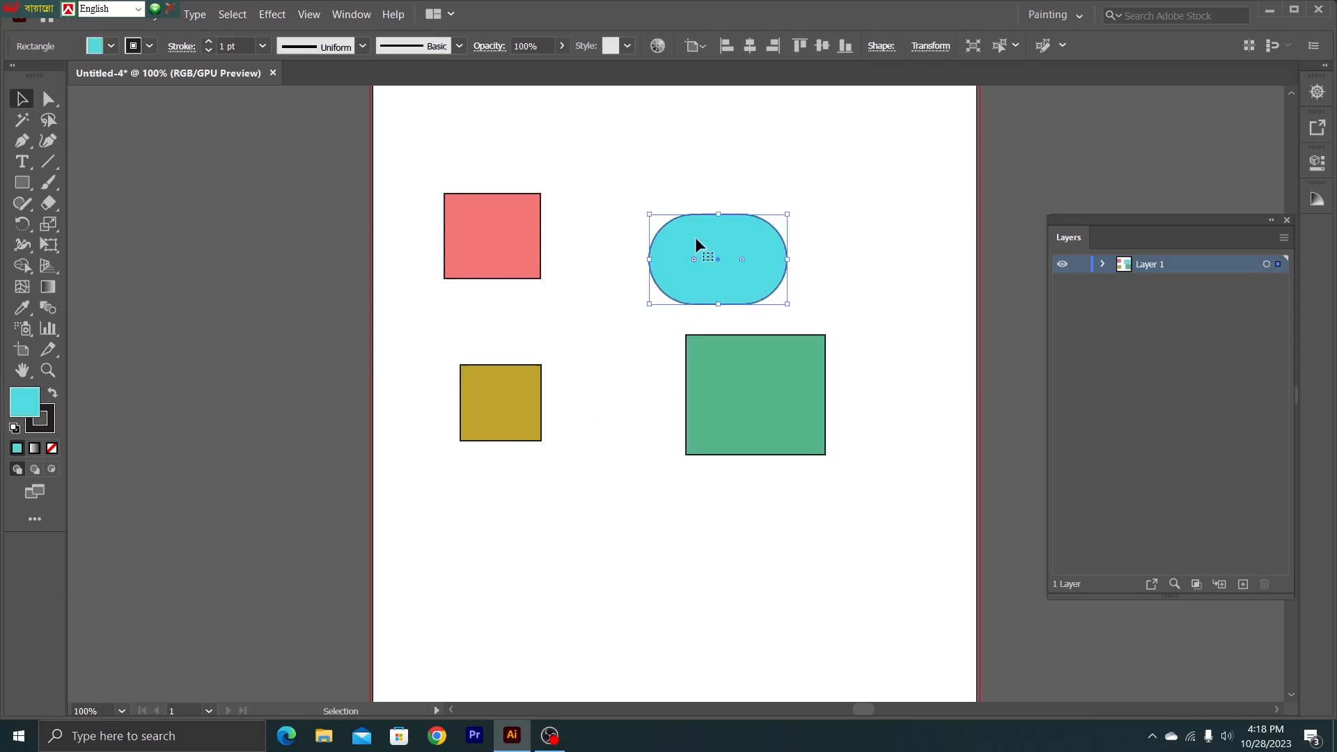
click(627, 287)
click(717, 280)
drag(692, 269, 599, 265)
click(599, 264)
drag(701, 288, 704, 252)
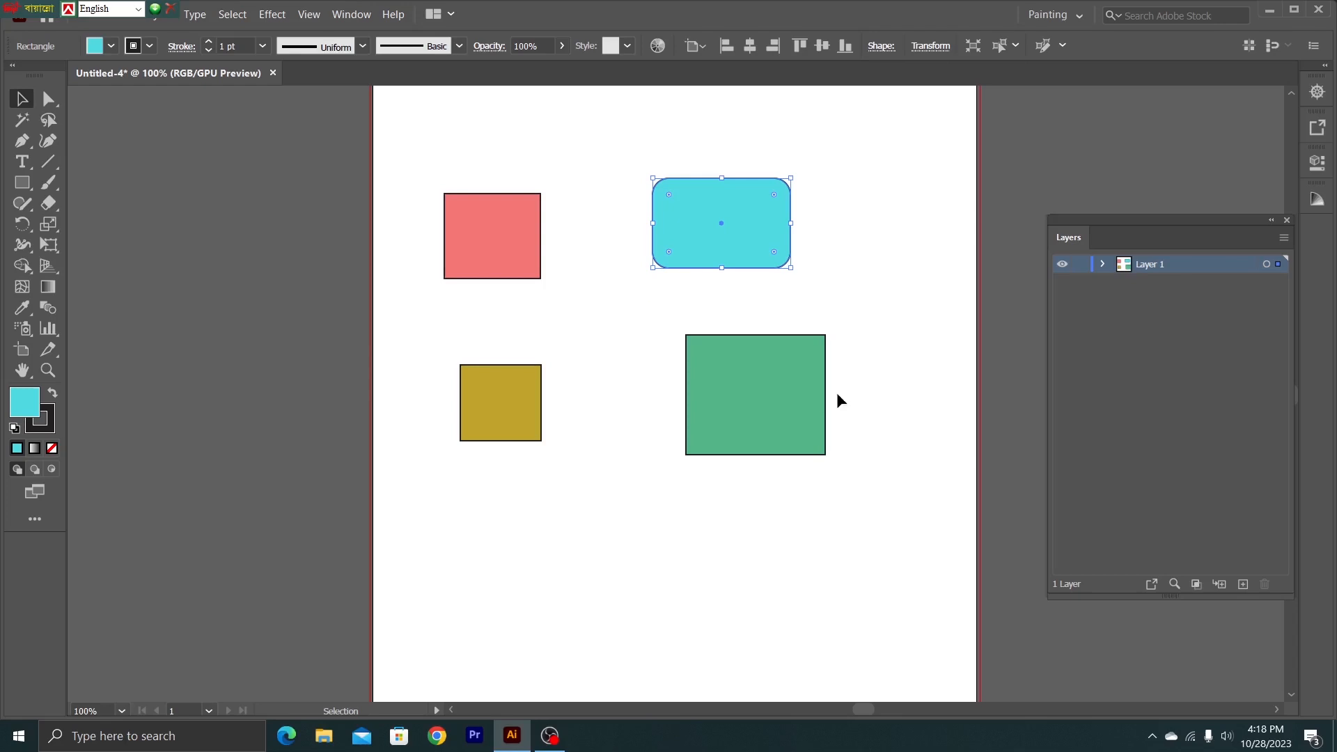
Step: Round the green rectangle's corners to the maximum and shift the shape slightly upward
click(764, 413)
drag(702, 412, 771, 371)
drag(752, 312, 750, 392)
click(696, 352)
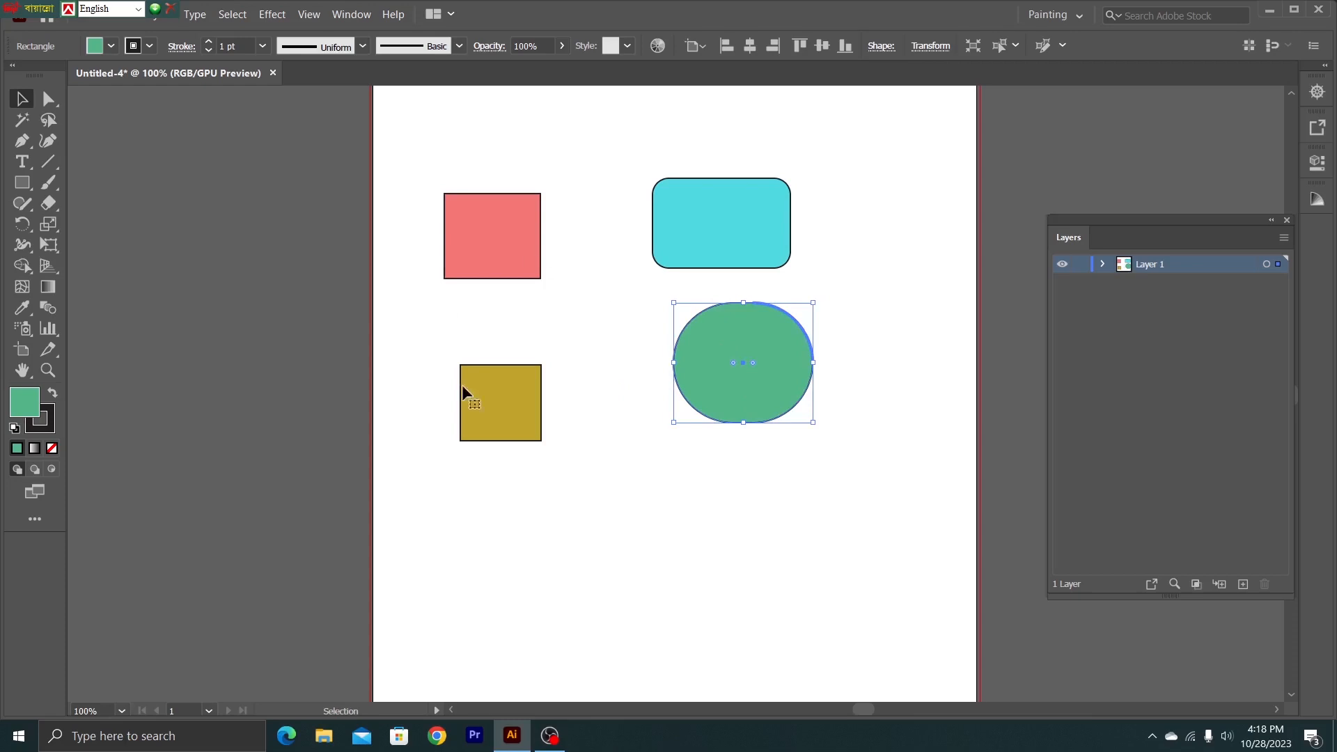
Step: Add a new layer above Layer 1 and name it "round"
click(1237, 583)
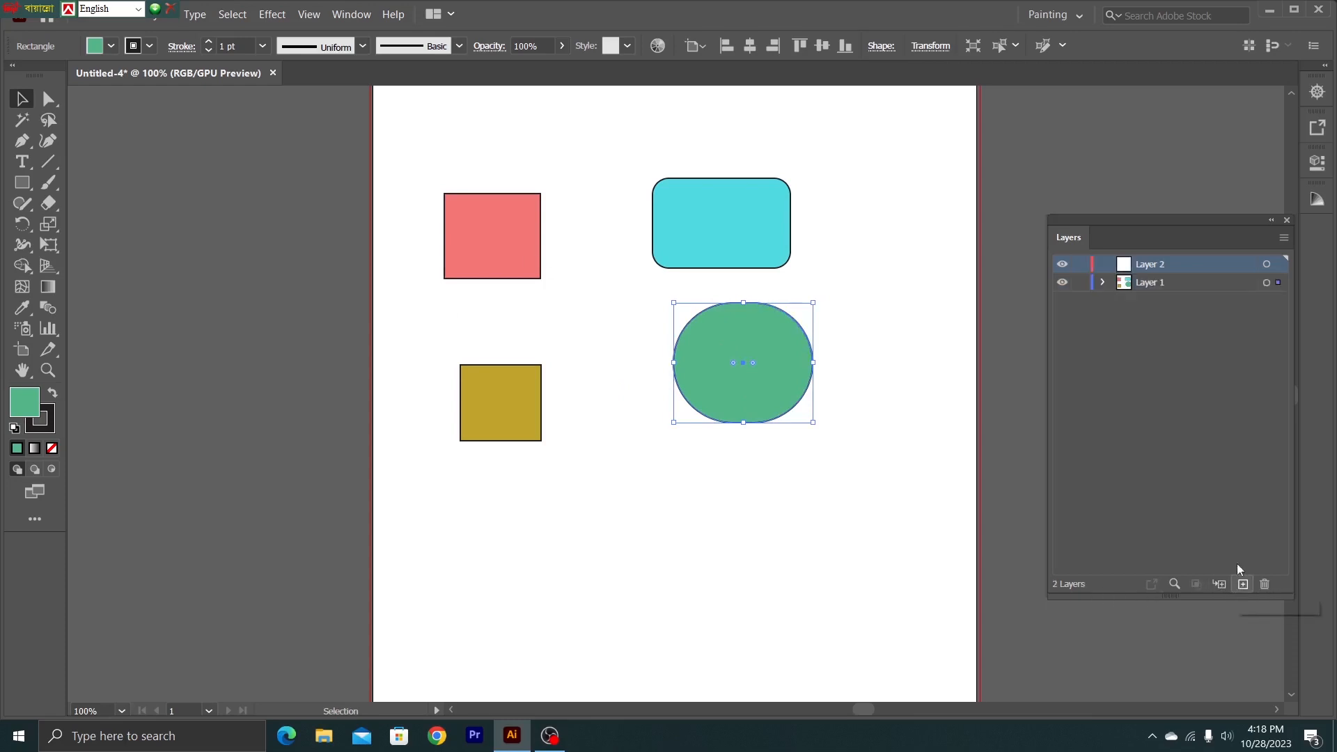
double_click(1150, 269)
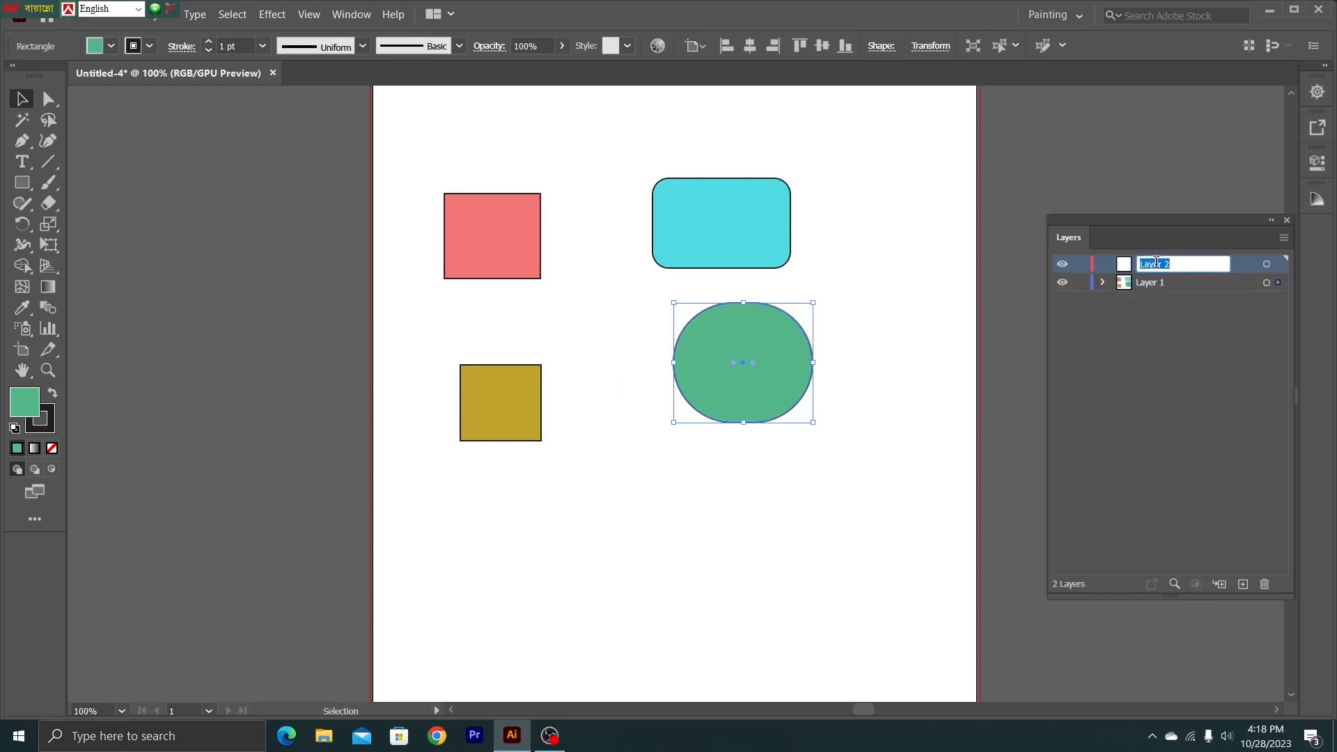
key(BackSpace)
text(round)
key(Return)
Step: Reposition the green shape on Layer 1 and restore its square corners
click(1172, 281)
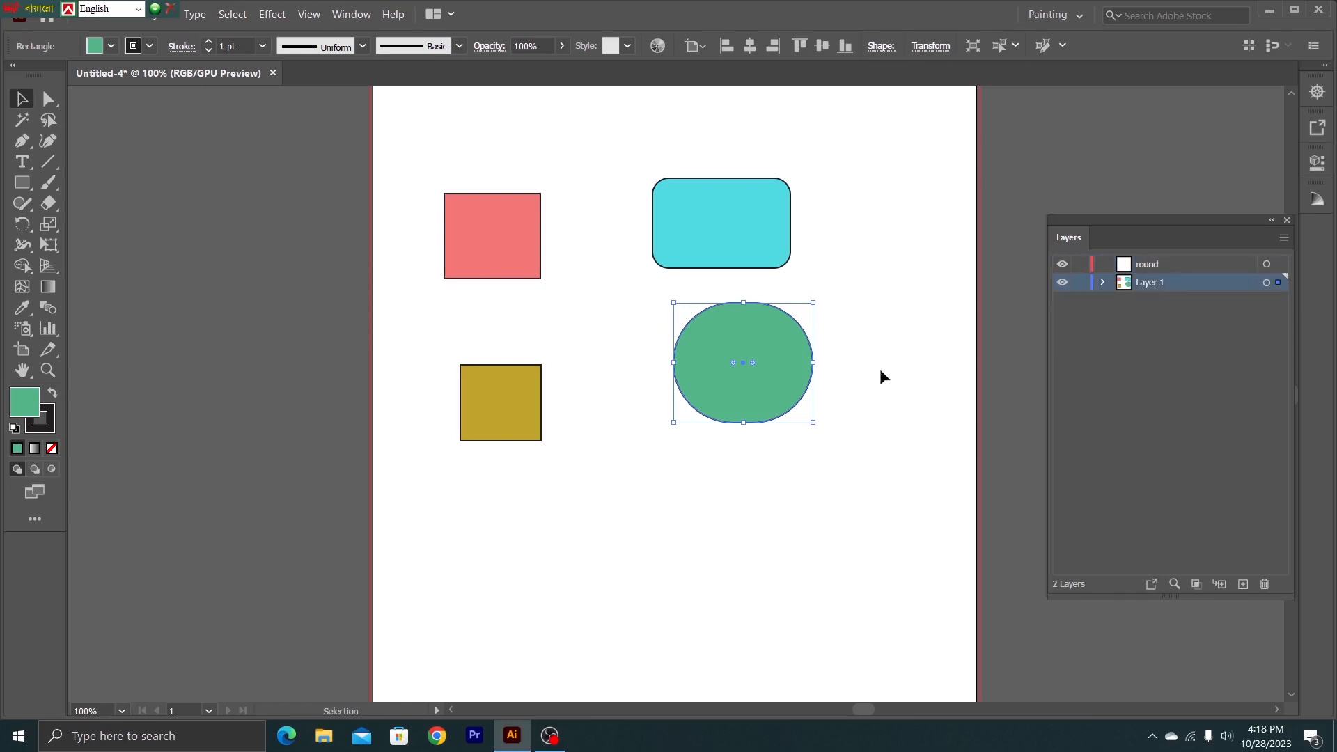
click(879, 369)
drag(775, 375, 740, 413)
click(1180, 266)
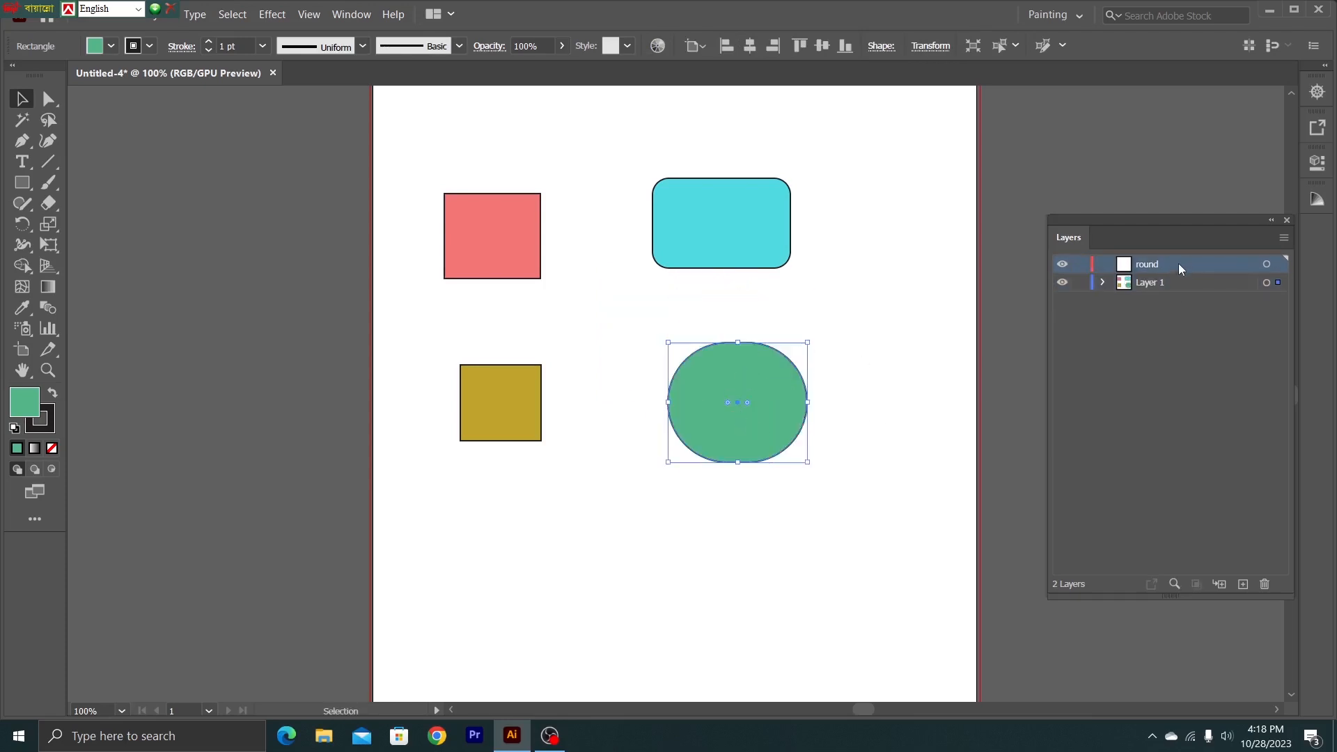
drag(791, 411, 827, 340)
mouse_move(734, 384)
mouse_down()
mouse_move(702, 375)
mouse_move(577, 391)
mouse_move(726, 389)
mouse_up()
Step: Gather the four shapes so the green rectangle overlaps the coral and turquoise ones and the mustard one overlaps the green
drag(524, 402, 541, 372)
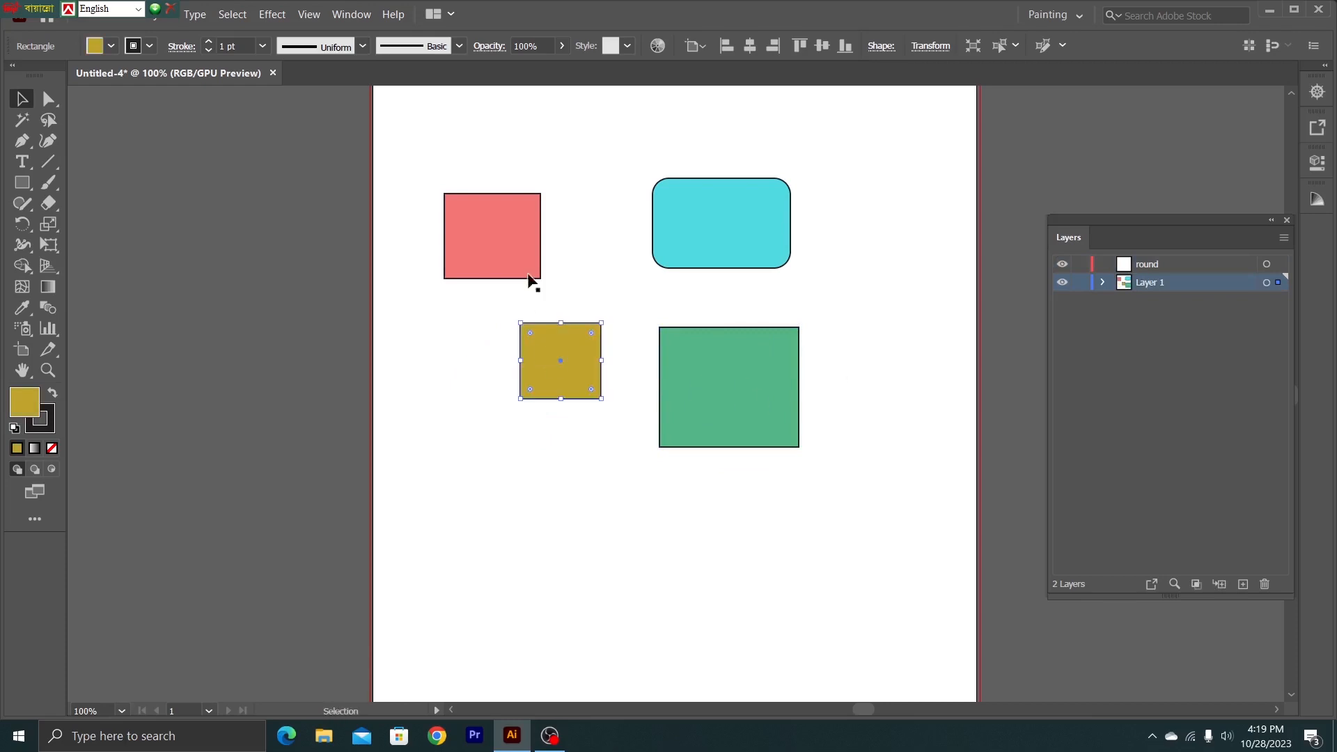
drag(505, 246, 557, 278)
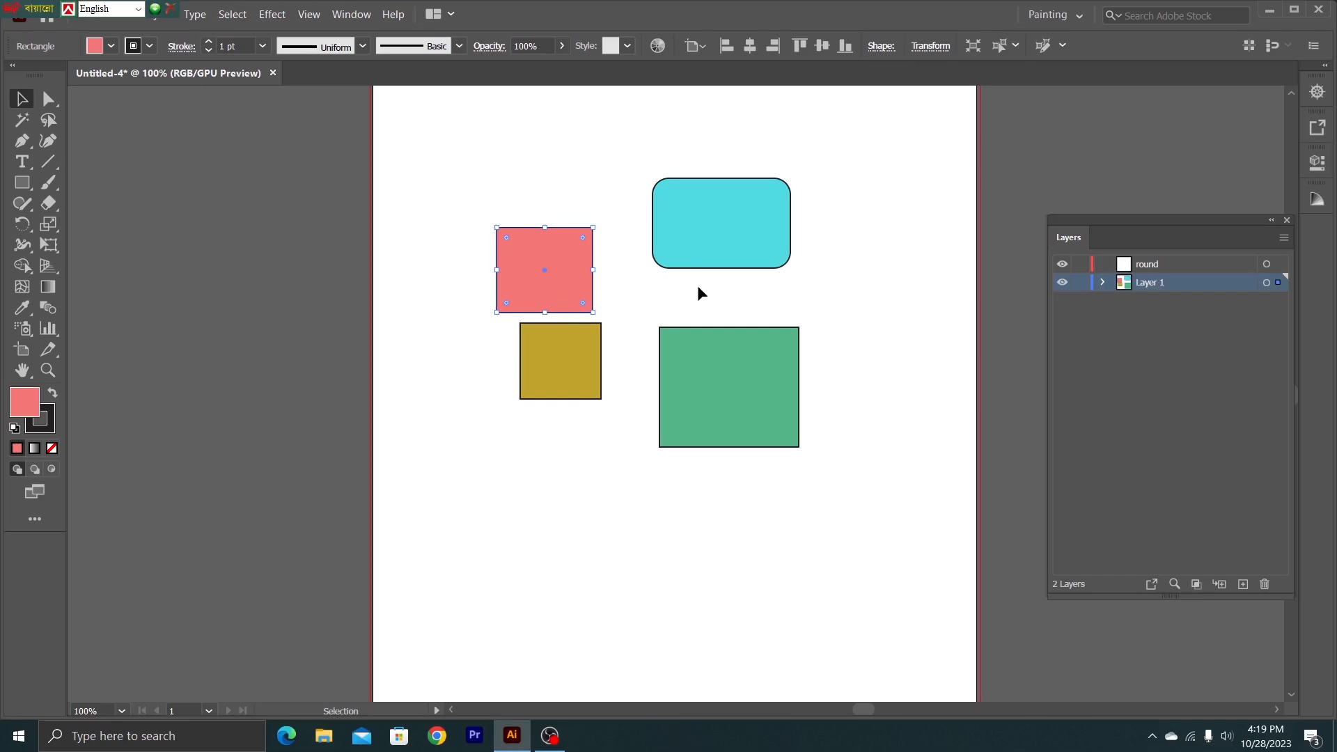
drag(555, 293, 523, 238)
drag(561, 366, 563, 264)
drag(737, 392, 602, 301)
mouse_move(733, 254)
mouse_down()
mouse_move(664, 301)
mouse_move(726, 277)
mouse_up()
drag(578, 266, 527, 340)
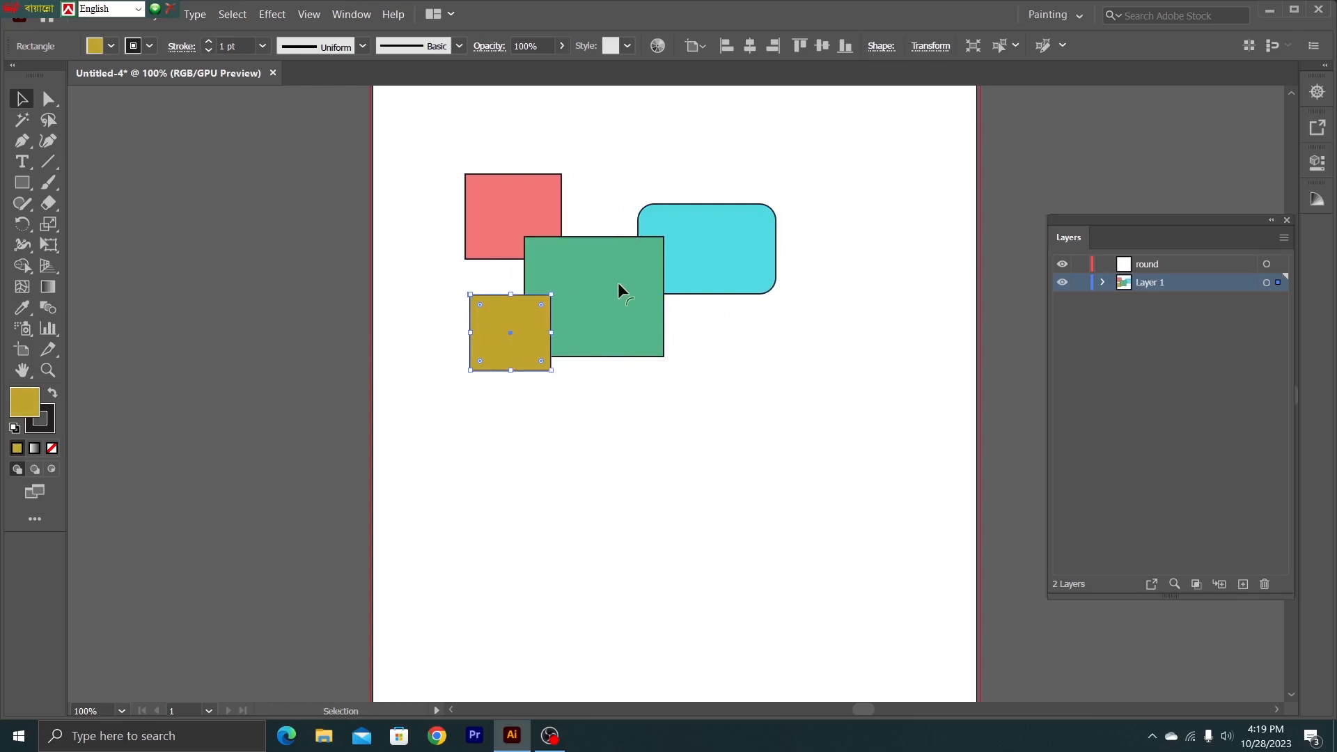
Step: Shift the turquoise and coral shapes so the turquoise one overlaps the coral one above the green rectangle
drag(700, 242, 664, 210)
drag(529, 187, 605, 161)
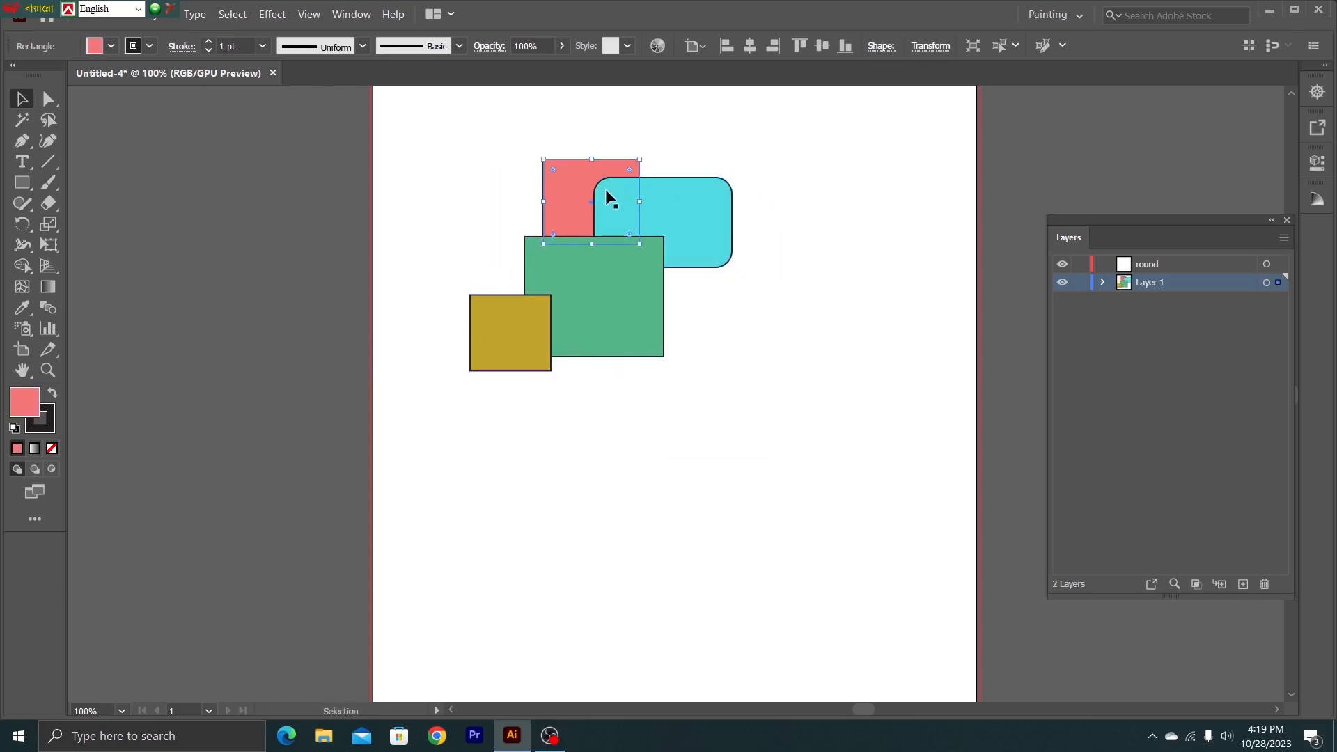
click(607, 497)
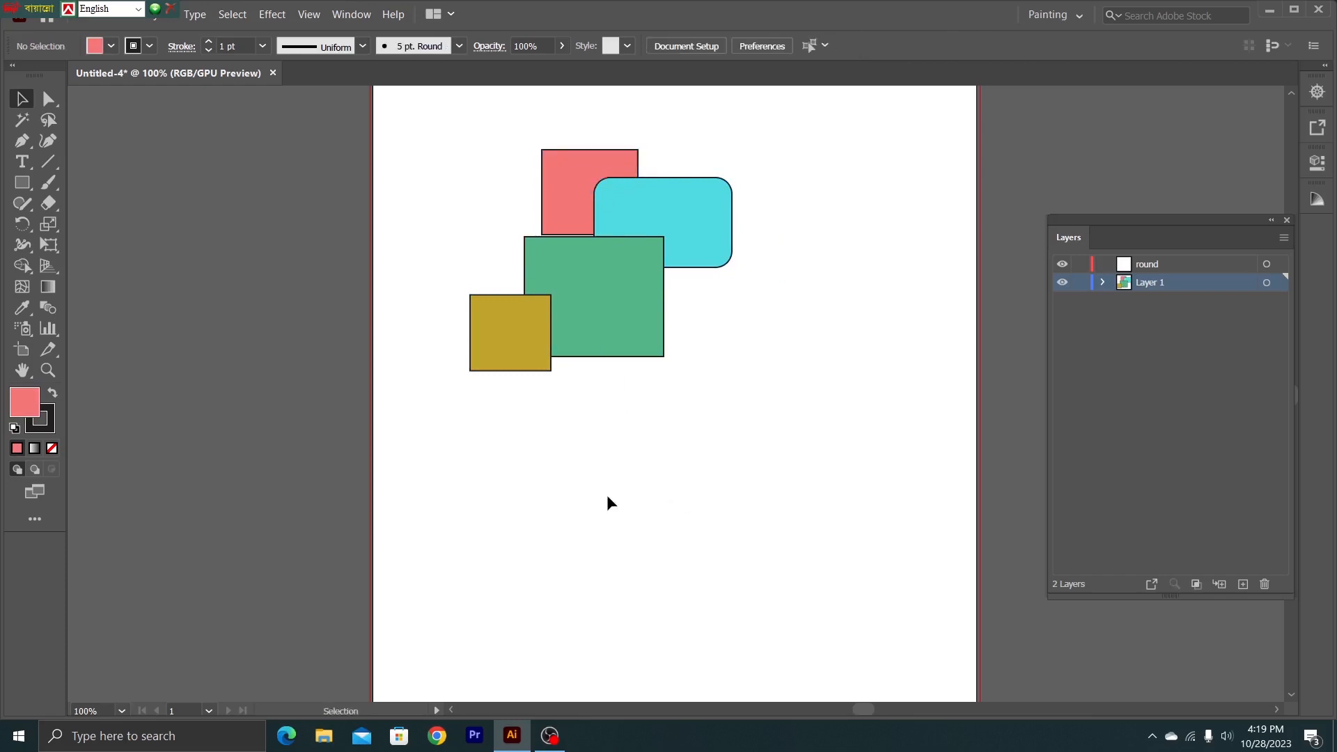
drag(553, 202, 554, 185)
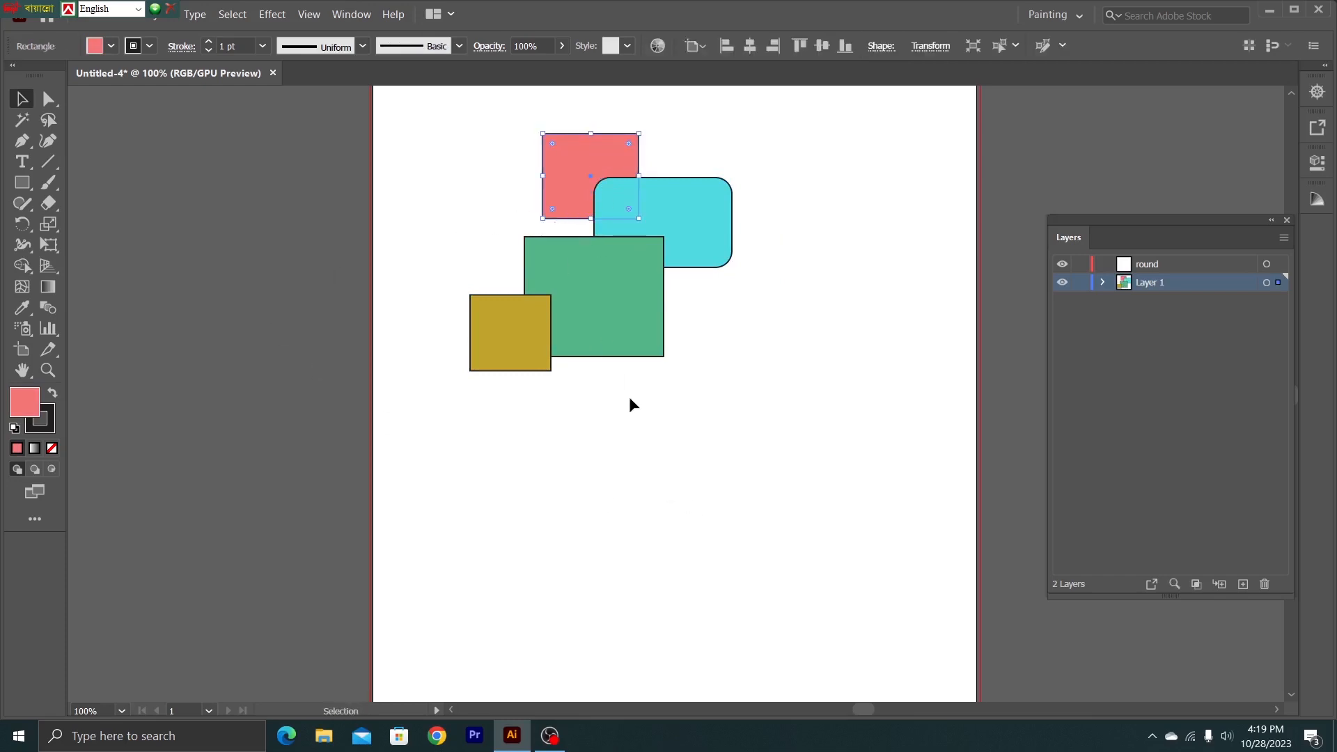
Step: Expand Layer 1 to list its objects and set the mustard rectangle's fill to yellow F2D040
click(1102, 282)
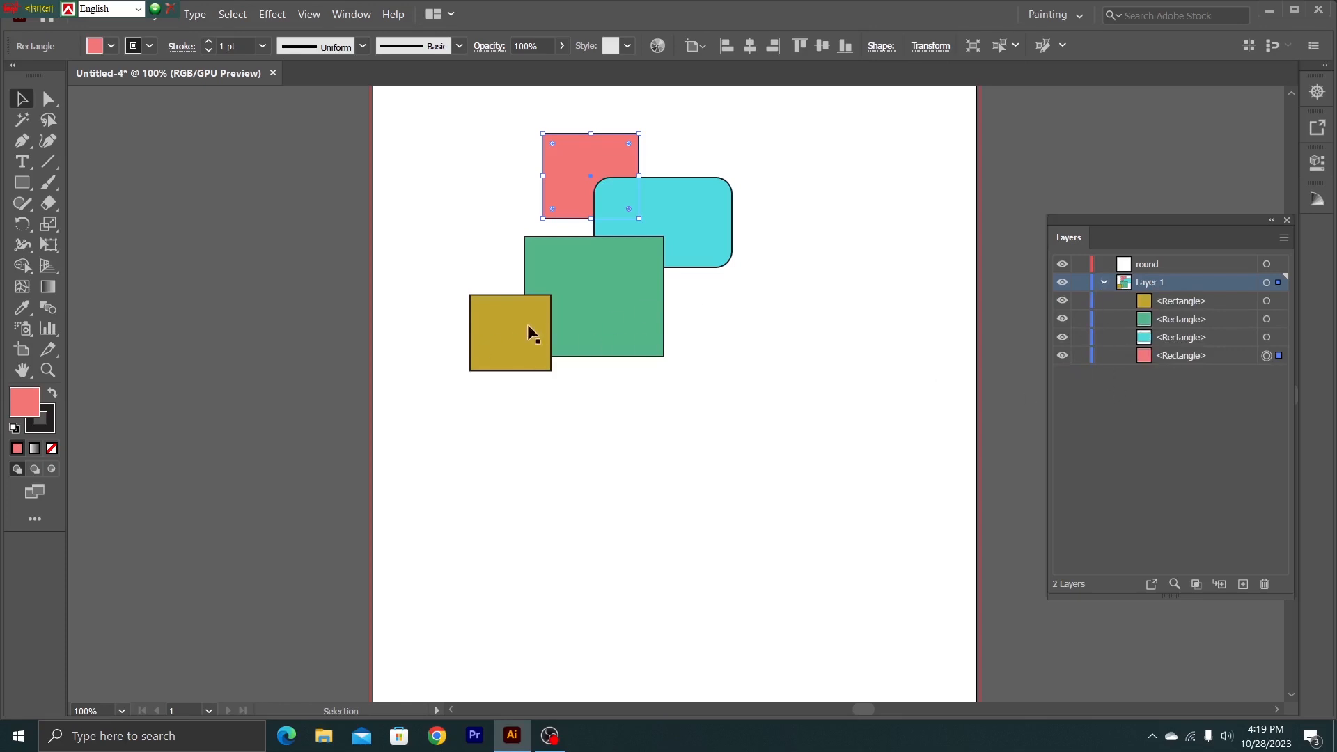
click(508, 323)
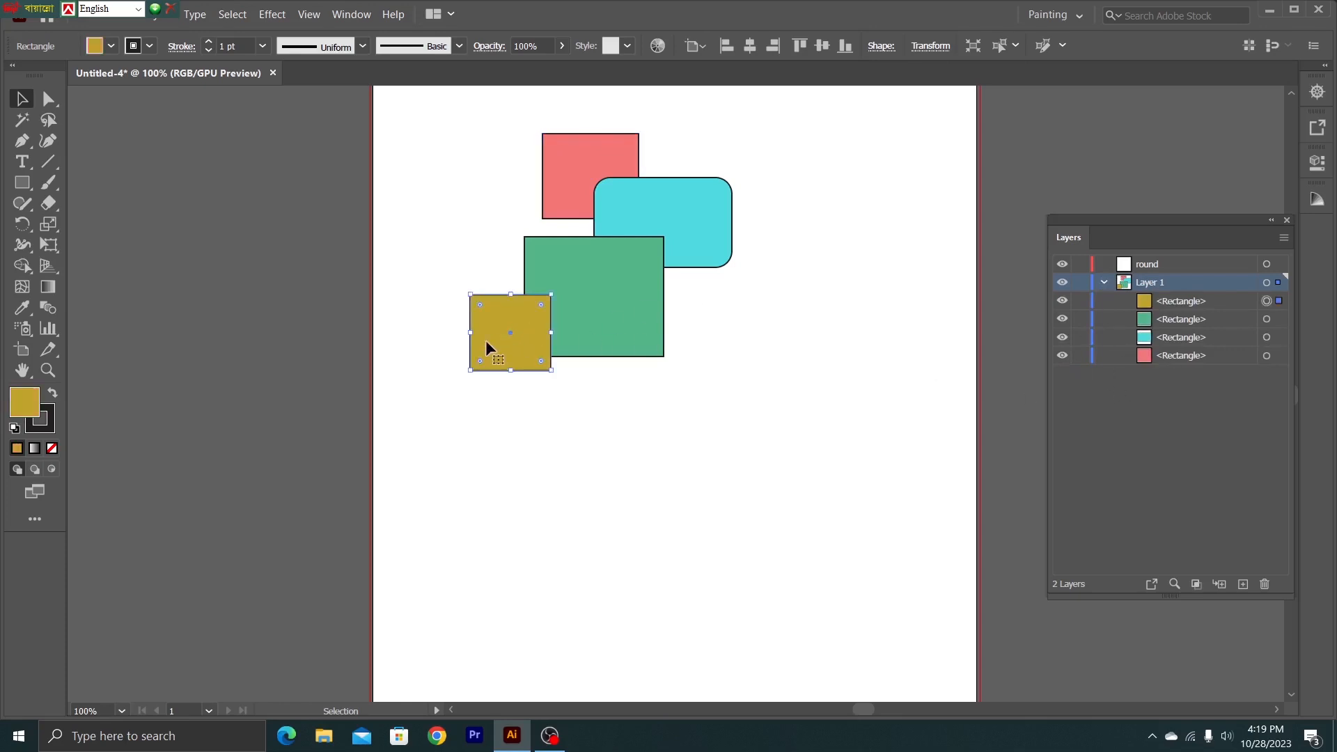
double_click(23, 403)
text(F2D040)
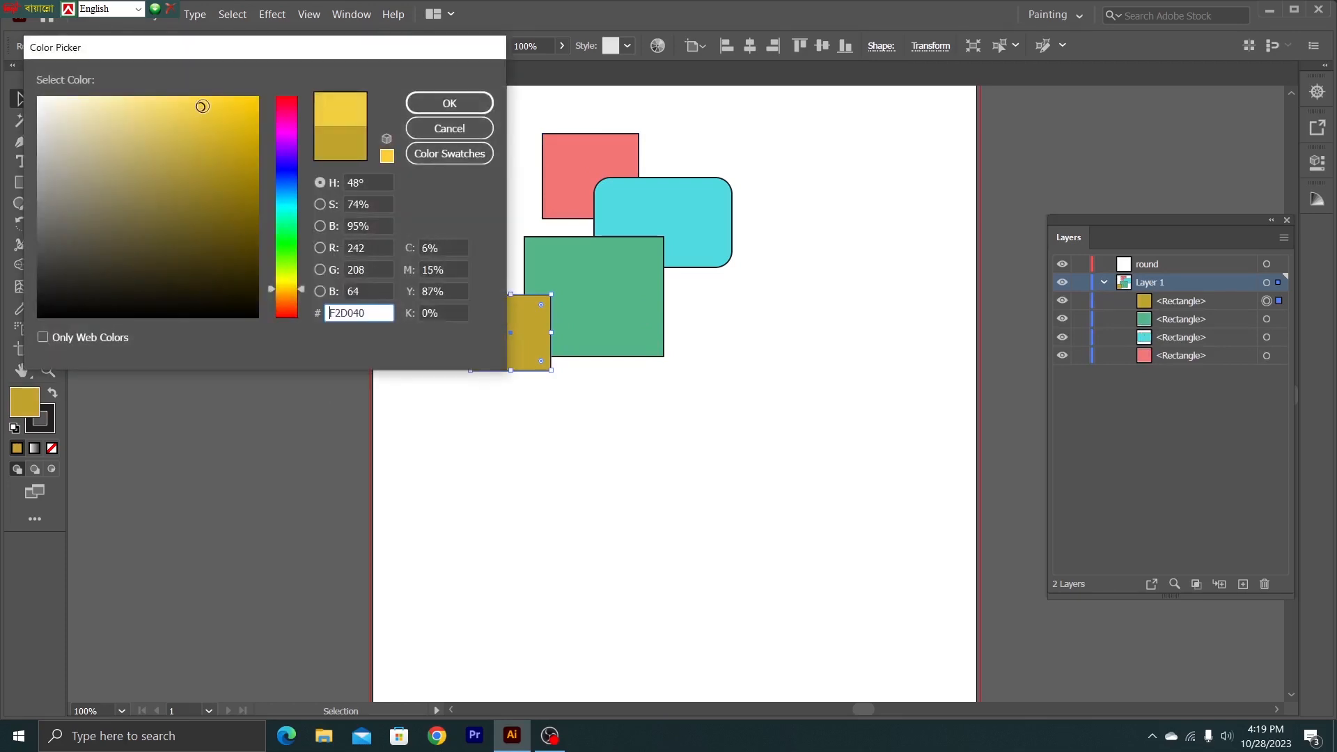
click(438, 101)
click(823, 460)
Step: Move the yellow rectangle to the bottom of Layer 1's stacking order, behind the green one
click(504, 325)
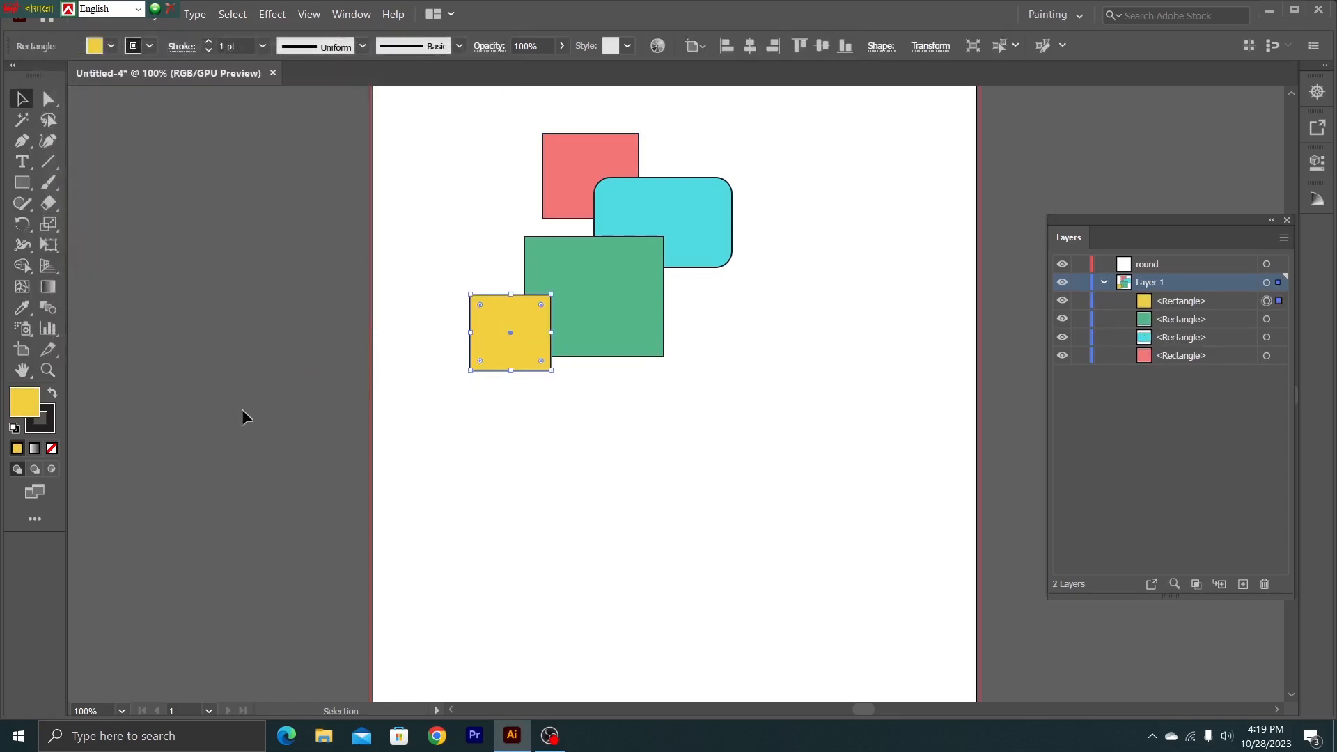
click(1198, 303)
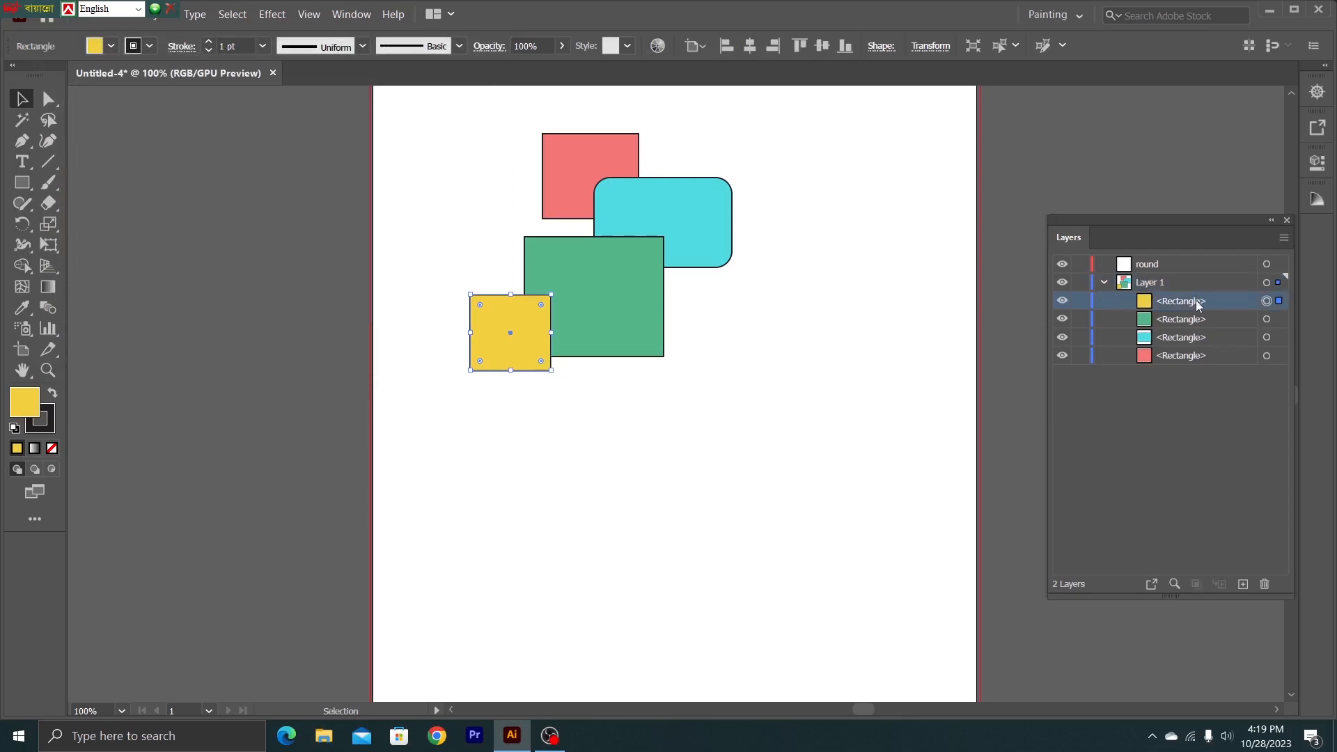
drag(1184, 305, 1186, 363)
click(824, 377)
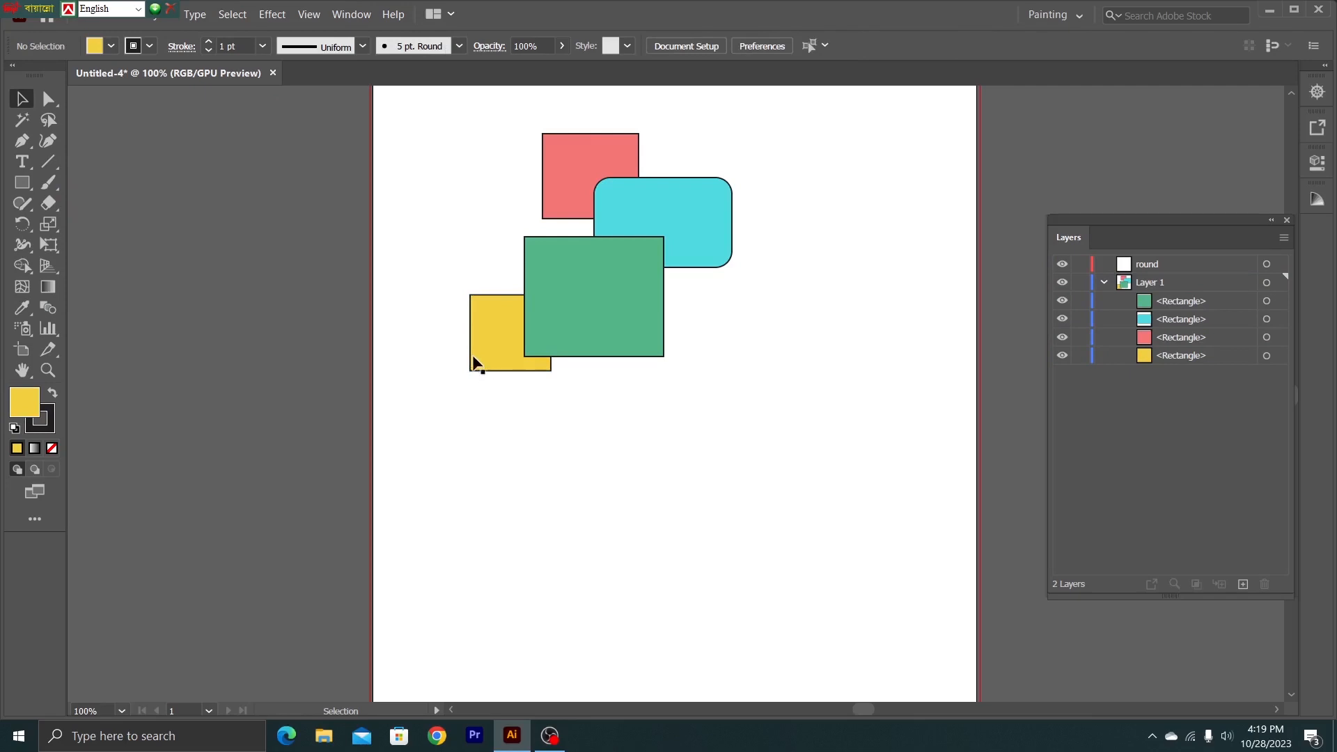
Step: Move the coral rectangle to the top of Layer 1's stacking order, in front of the turquoise one
click(622, 174)
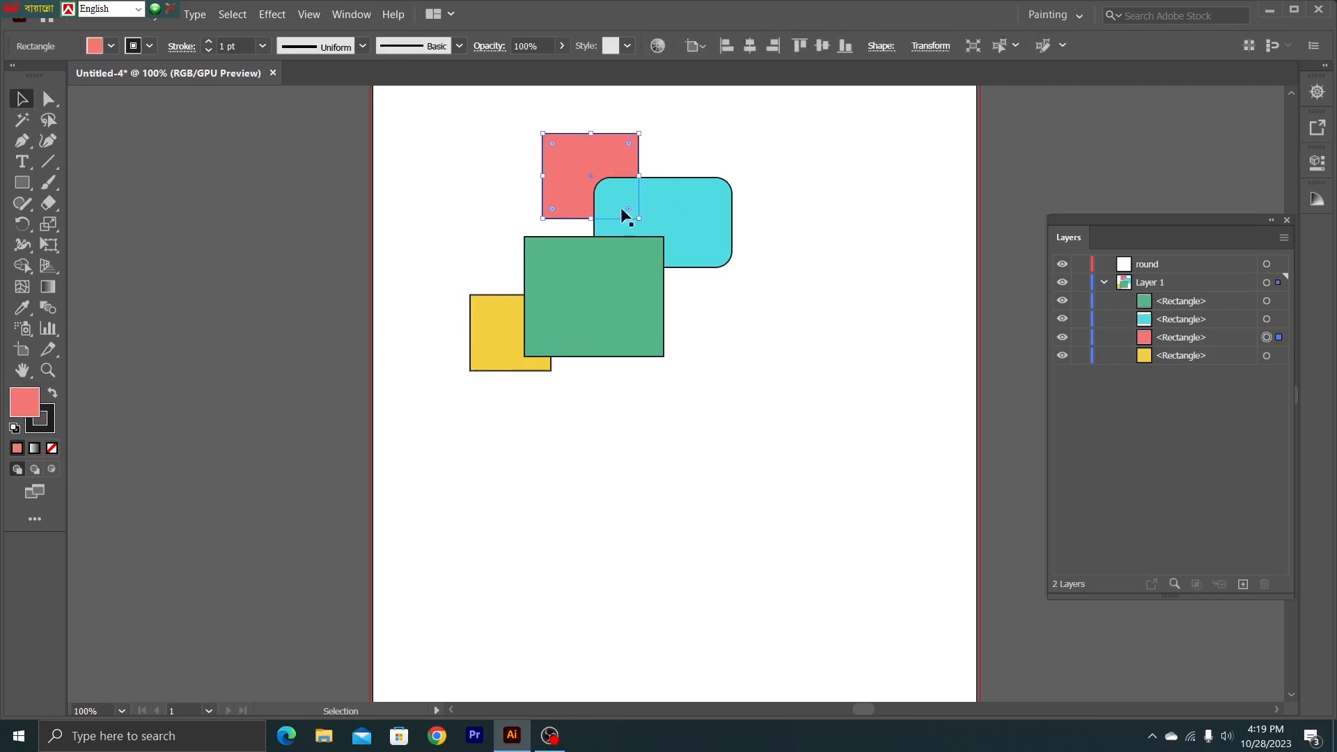
click(1172, 343)
click(1163, 286)
key(ctrl+shift+bracketright)
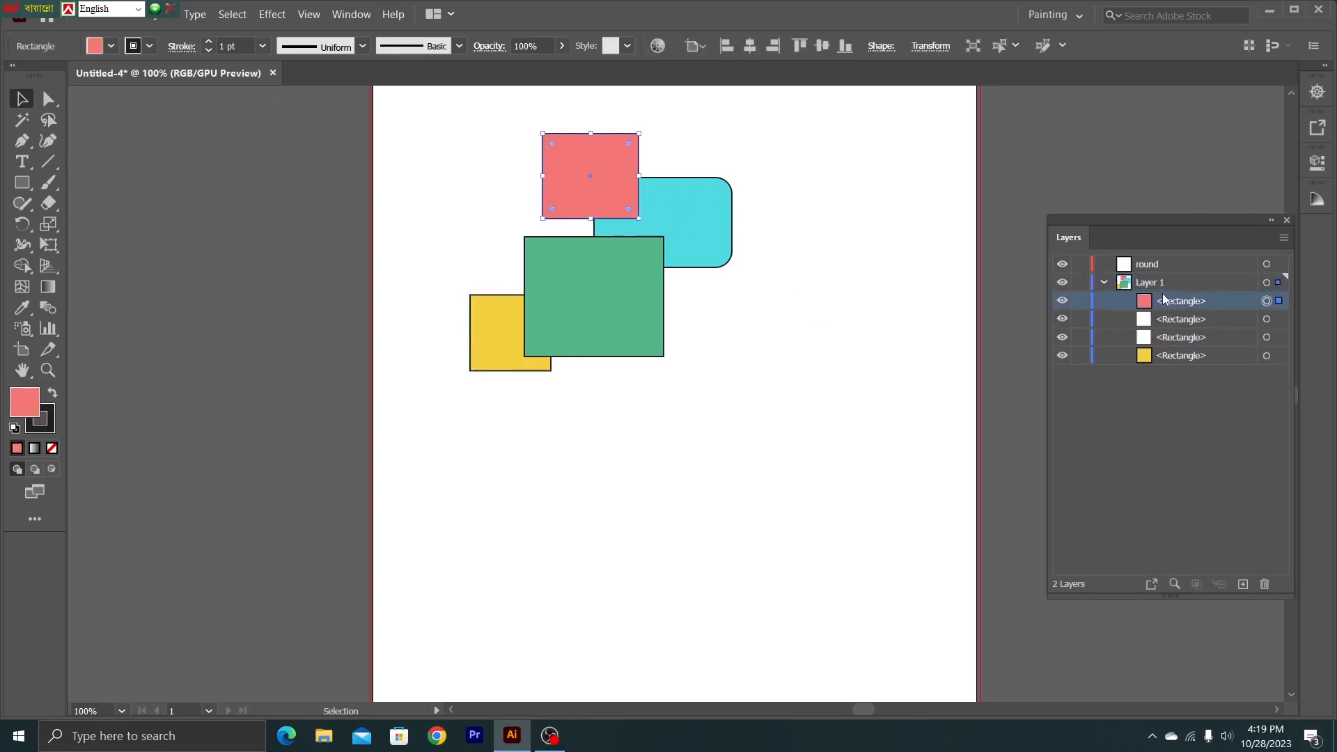
Step: Rename the coral rectangle's object entry in Layer 1 as "red"
double_click(1197, 299)
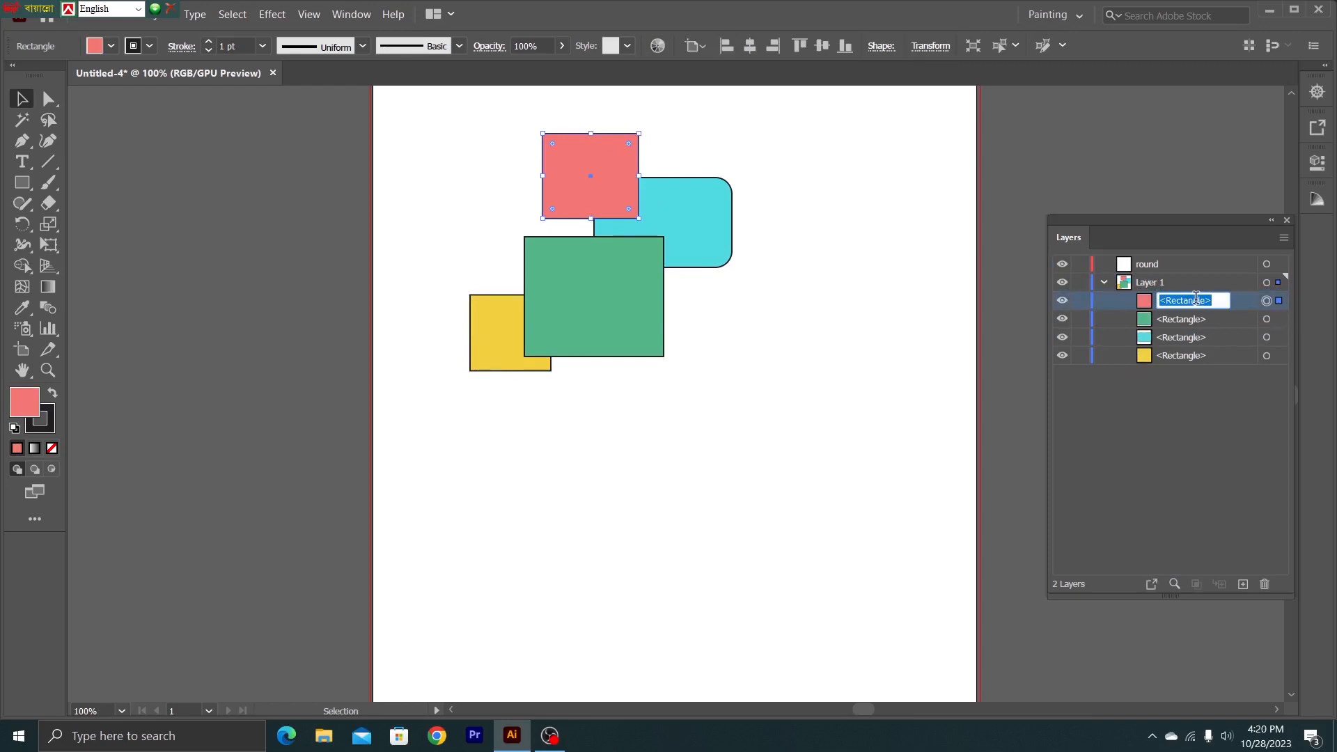
key(BackSpace)
text(red)
key(Return)
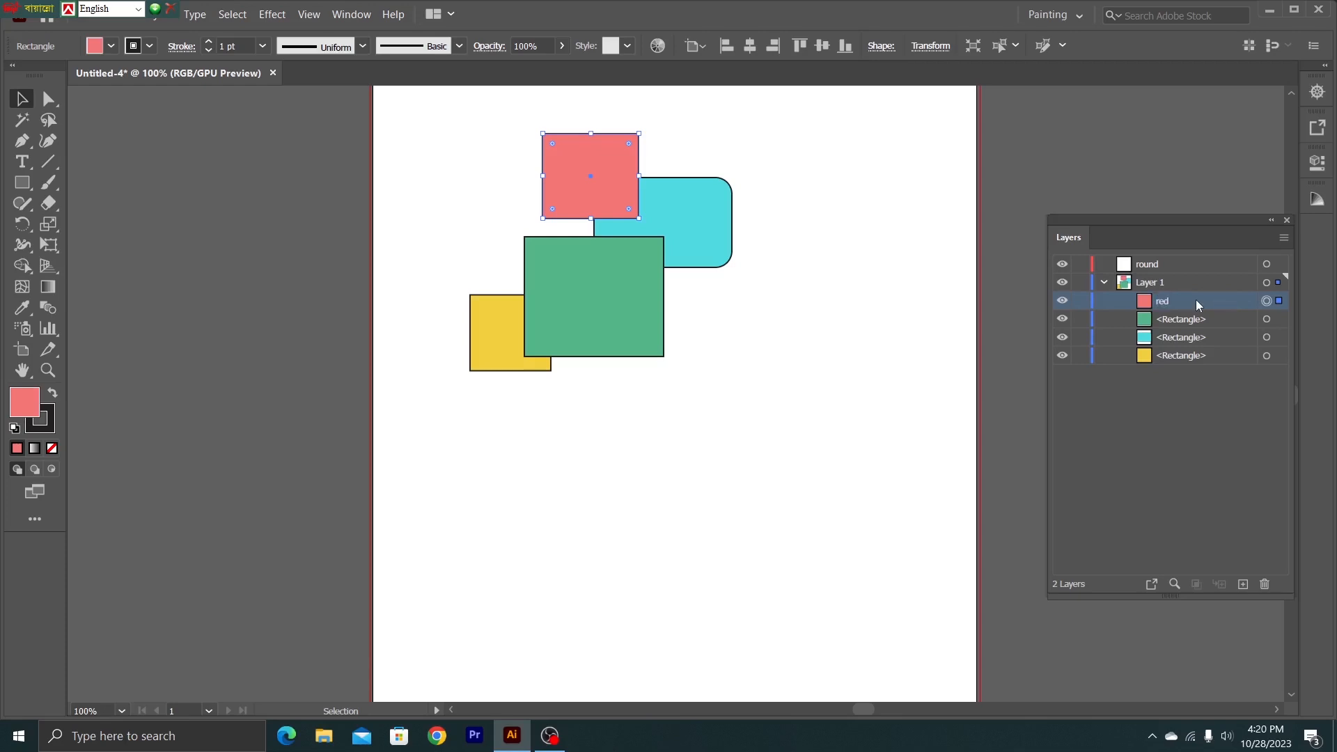
Step: Select the turquoise, coral and green shapes one after another to examine which Layer 1 entry belongs to each
click(713, 223)
click(824, 320)
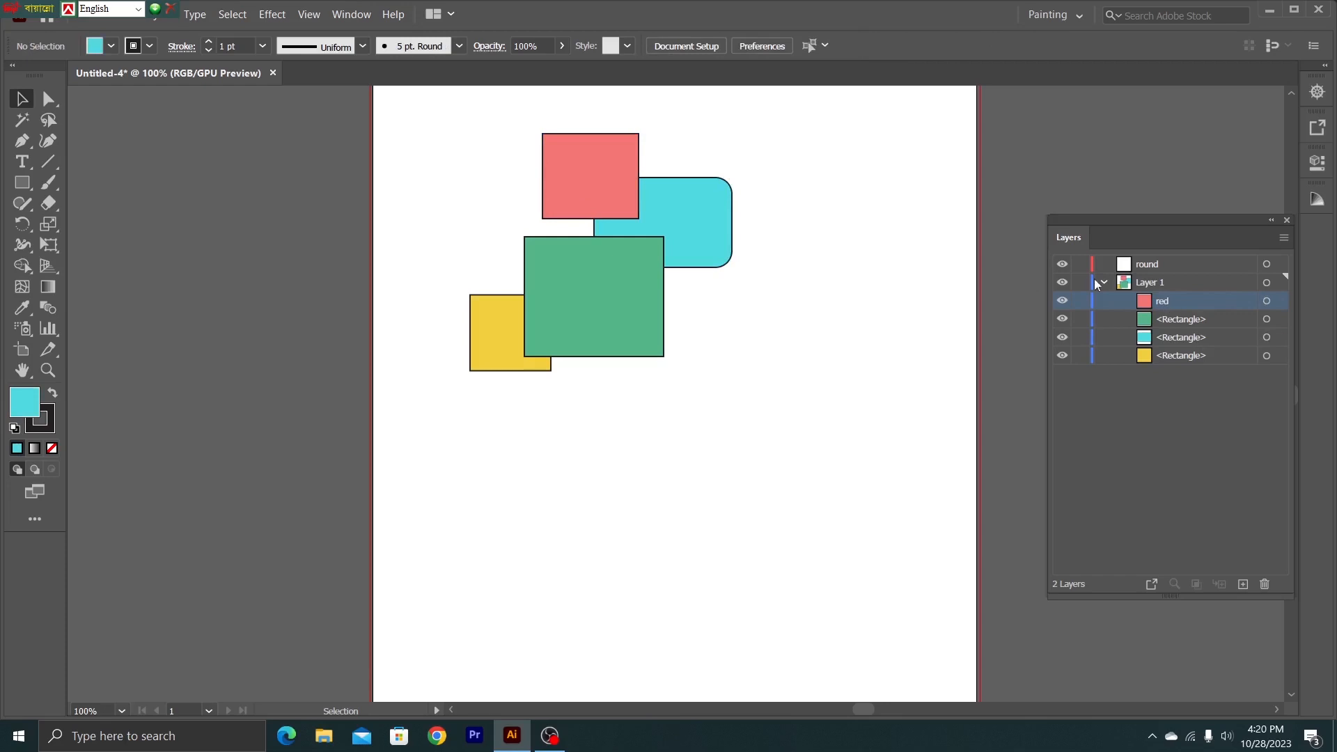
click(607, 180)
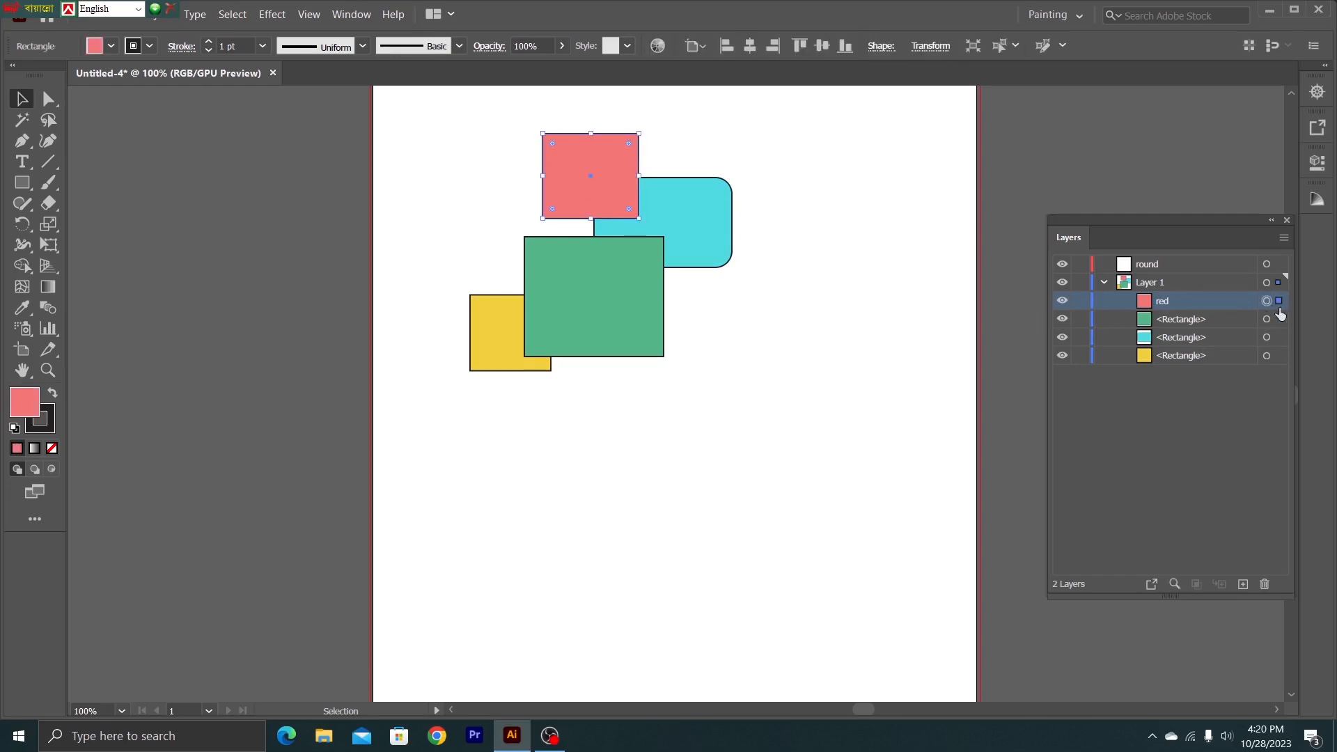
click(1177, 320)
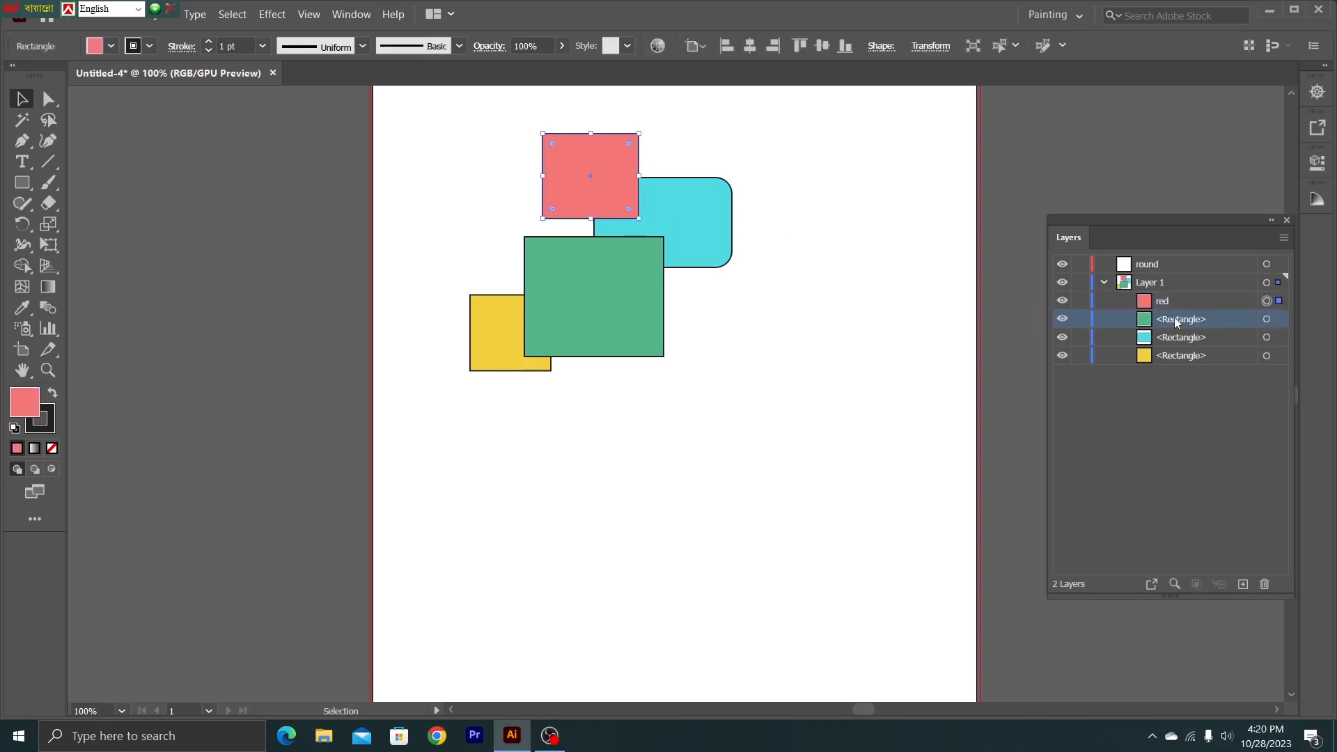
click(598, 312)
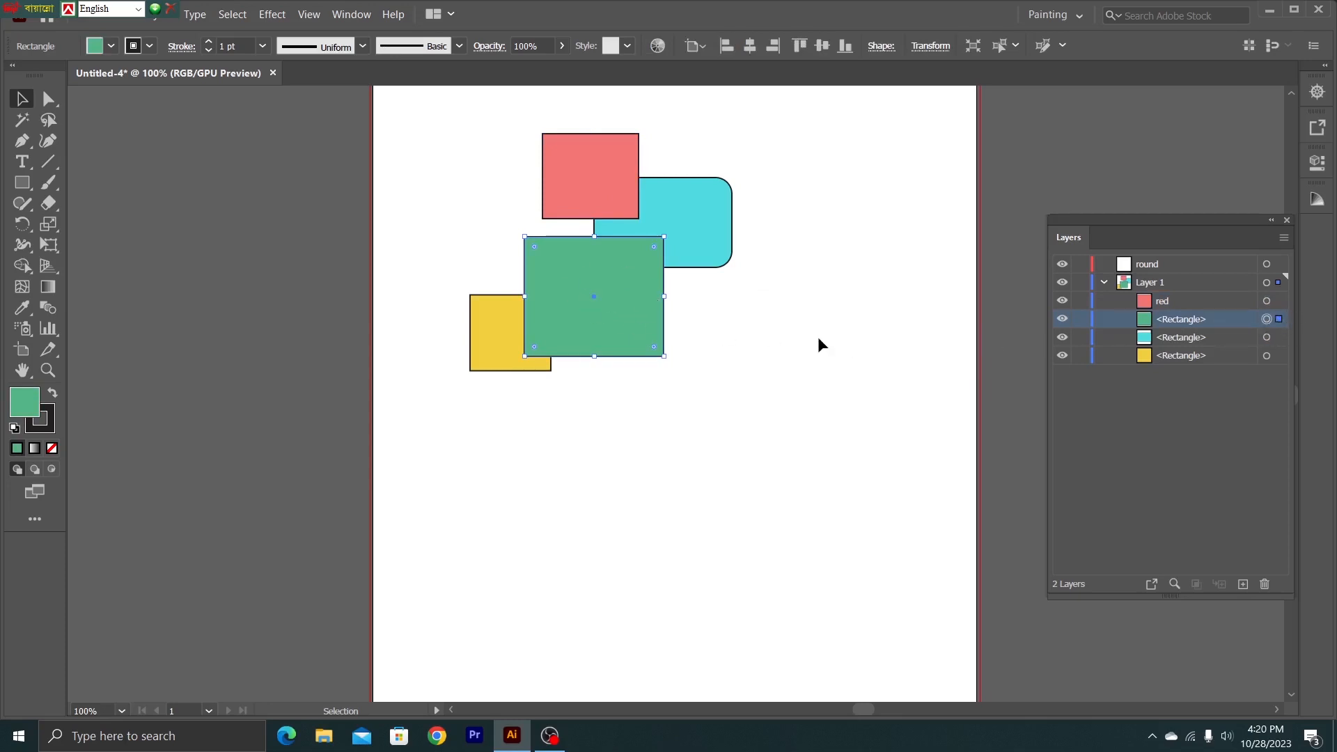
Step: Delete all four coloured shapes from Layer 1
click(733, 347)
drag(815, 387, 438, 185)
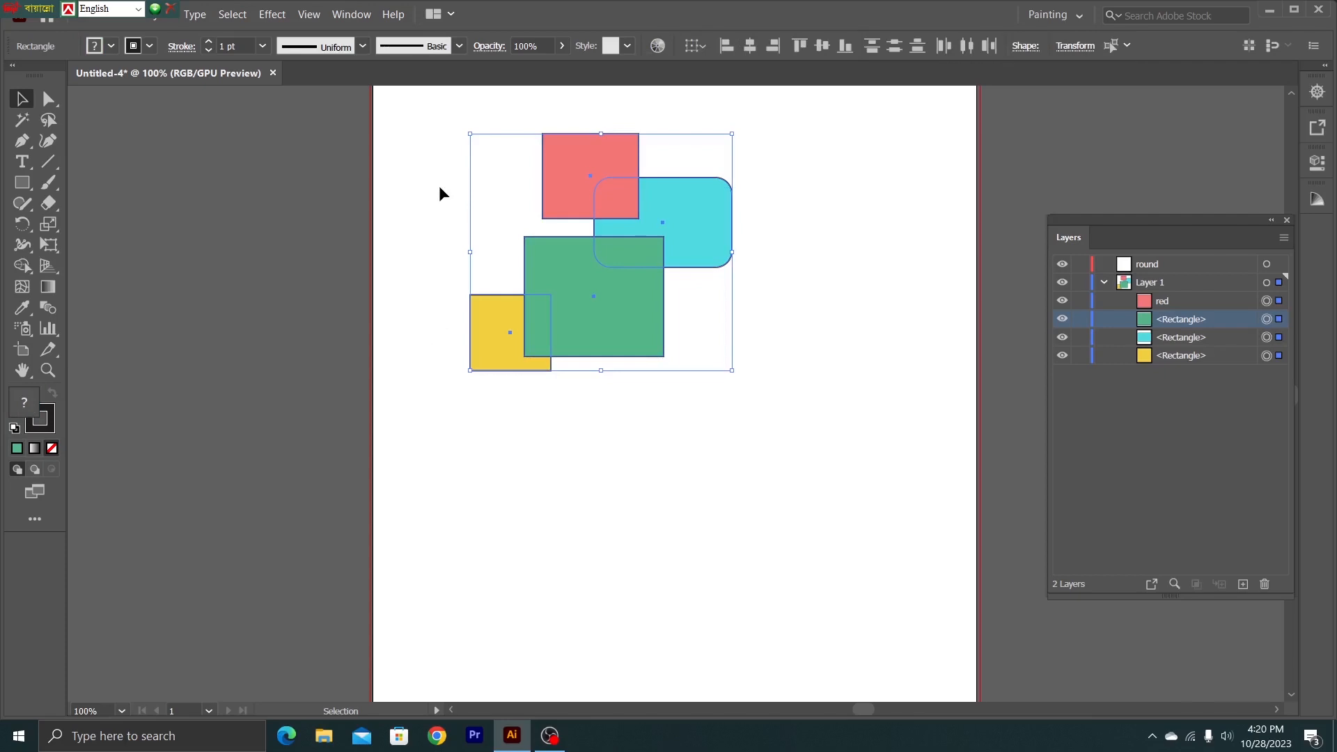
key(Delete)
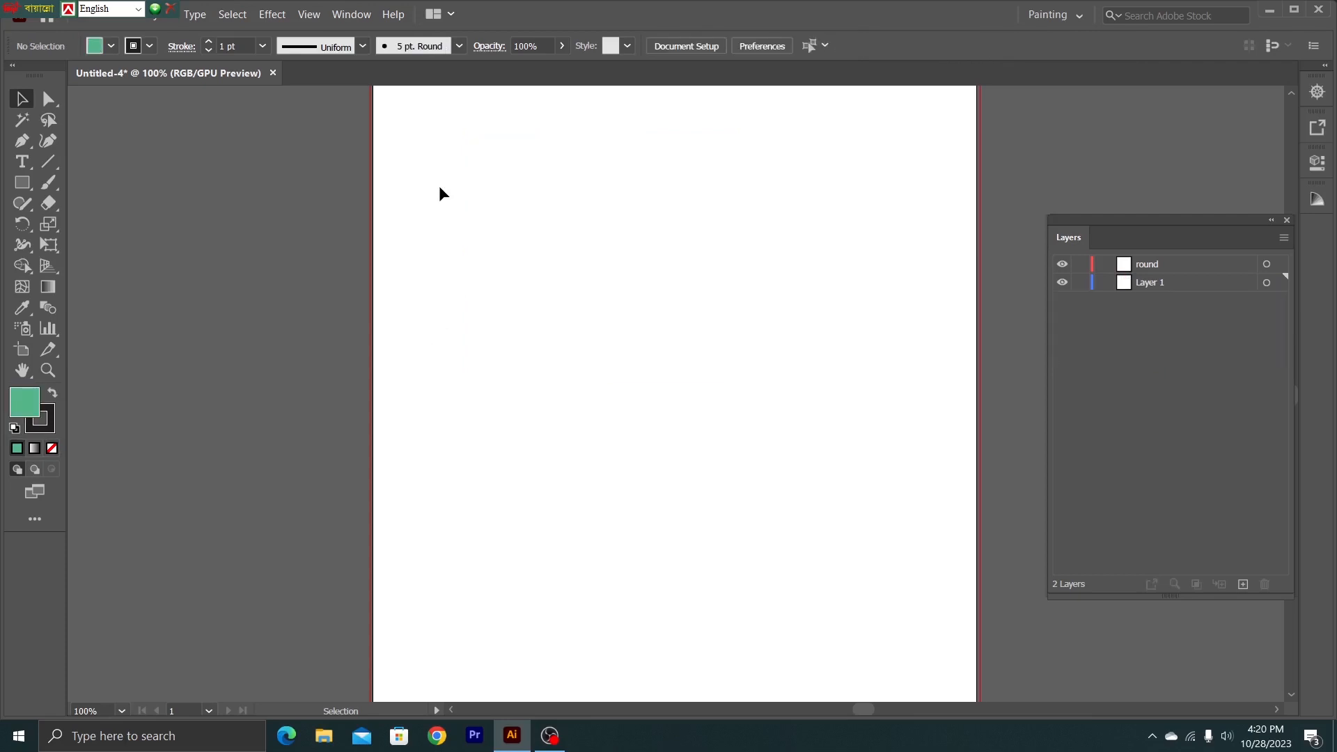
Step: Draw two green squares on Layer 1 and position the smaller one over the larger one's lower-right corner
click(22, 182)
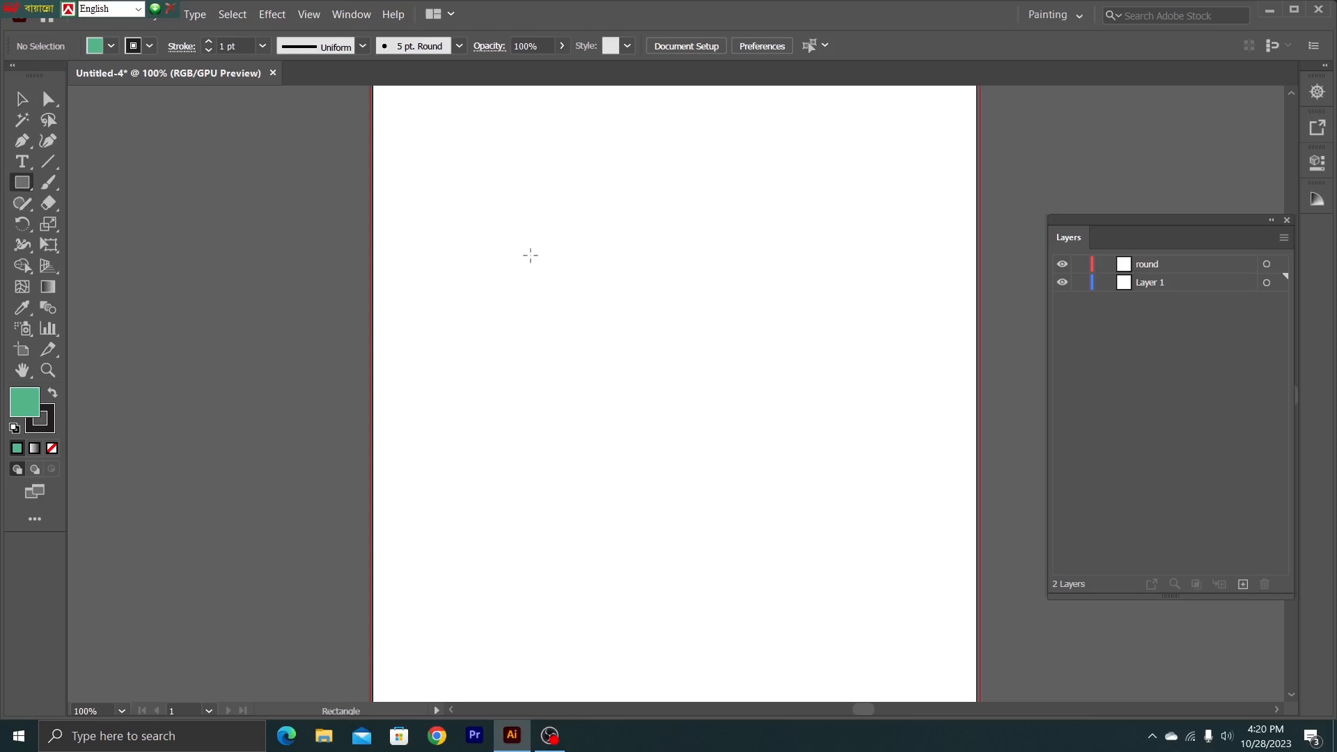
drag(498, 210, 686, 357)
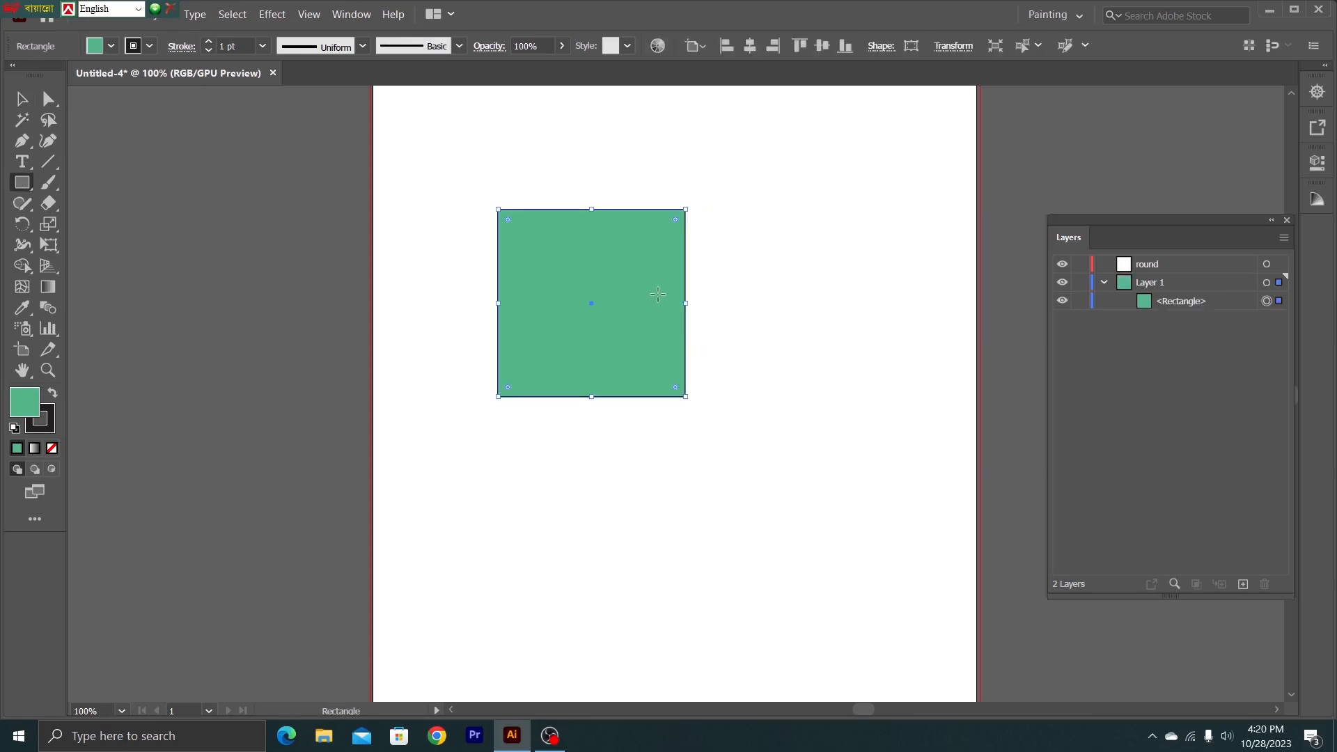
drag(664, 275, 822, 432)
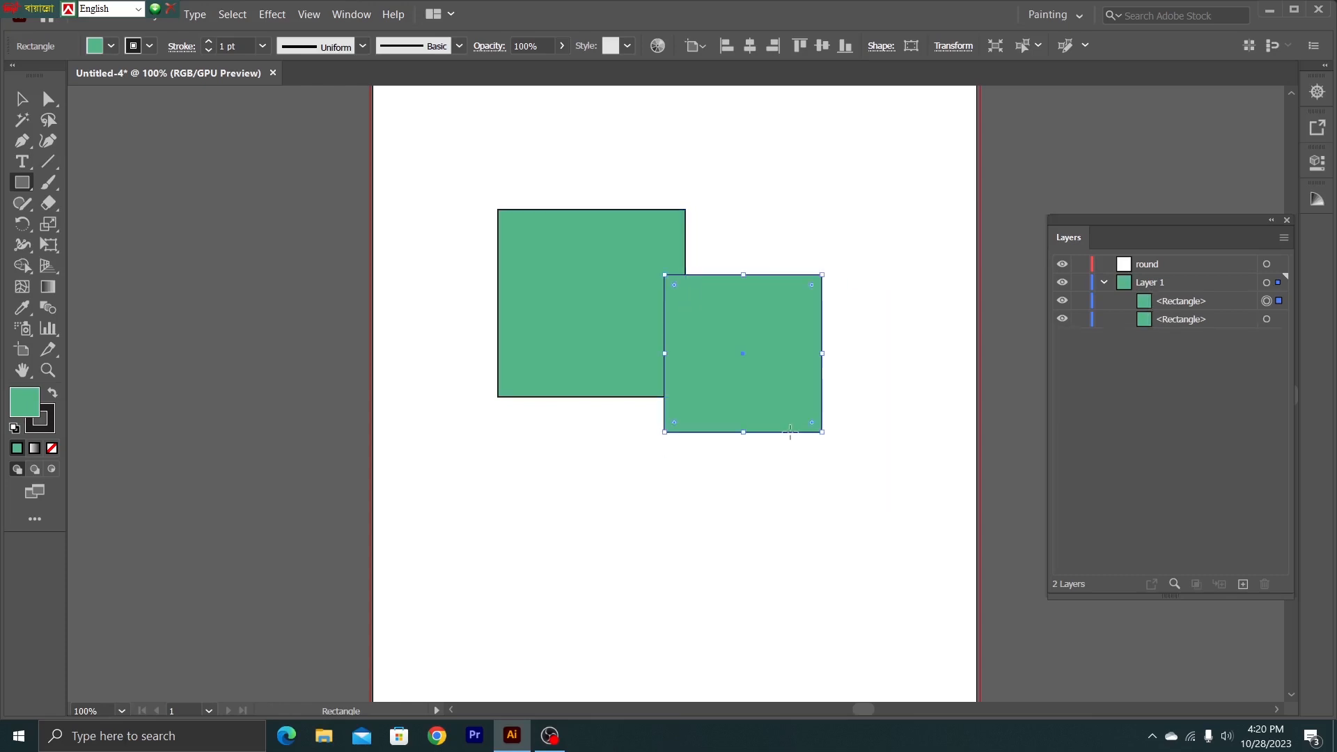
click(23, 102)
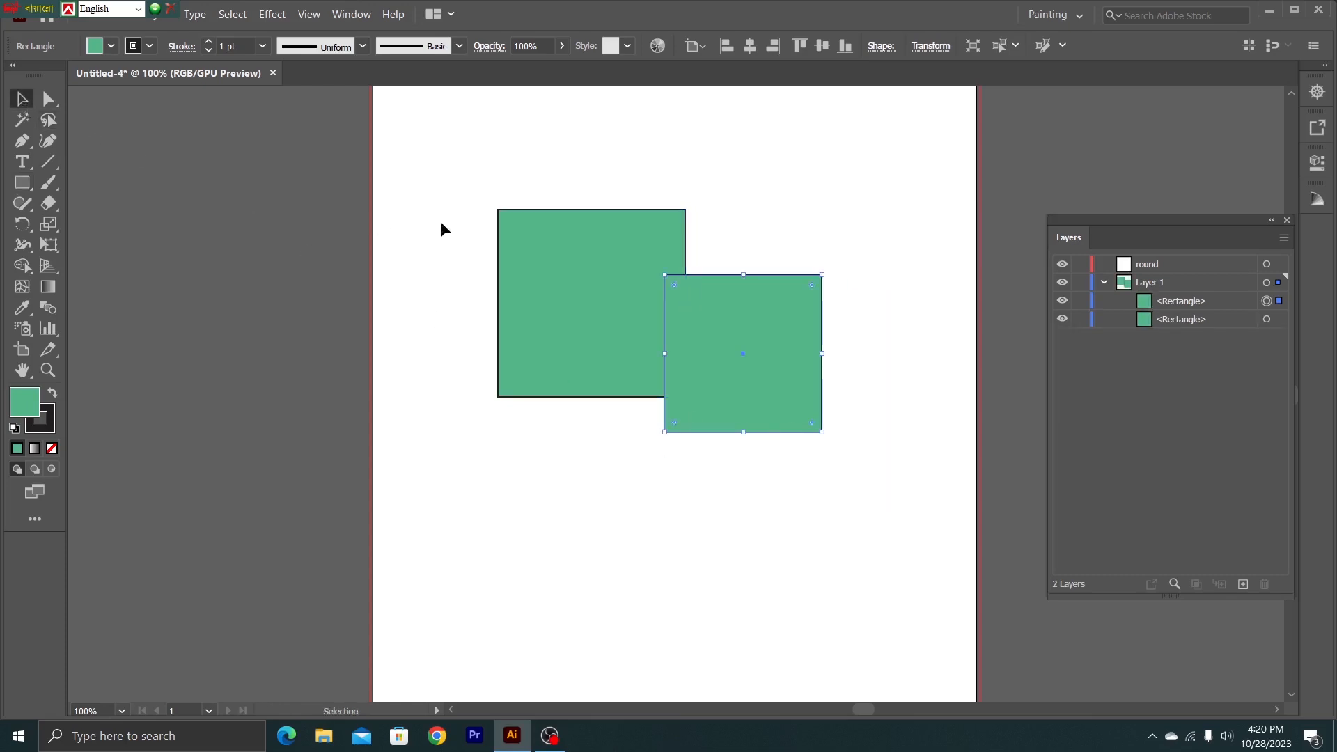
drag(737, 376, 720, 411)
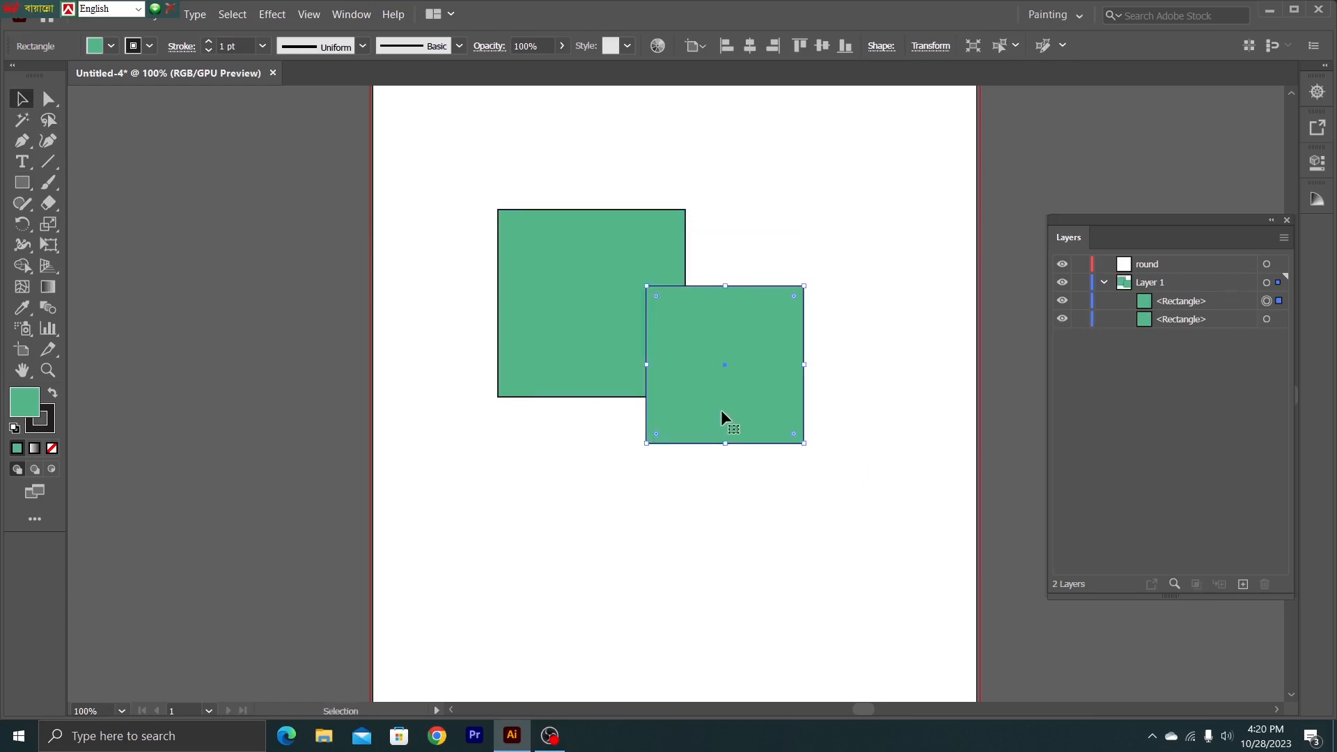
drag(738, 413, 693, 412)
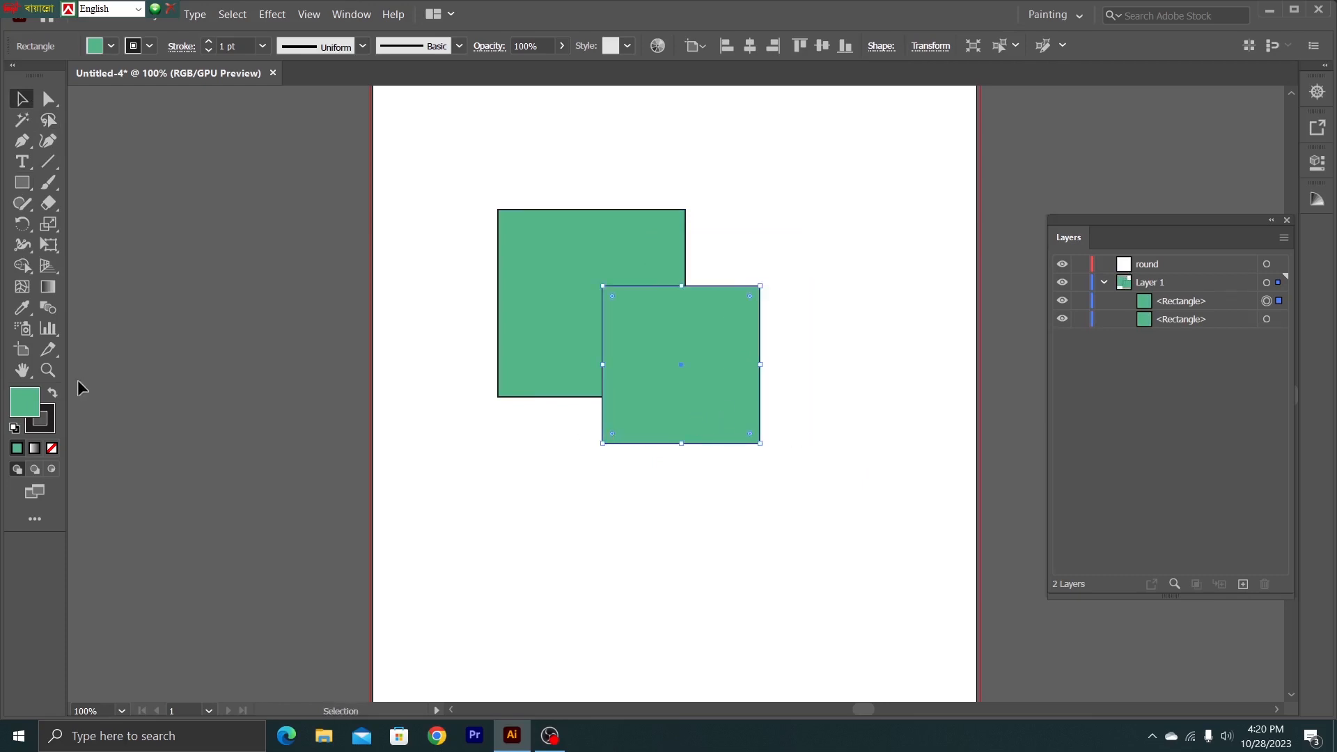
Step: Change the smaller front square's fill from the Color Picker to purple by shifting its hue
double_click(24, 402)
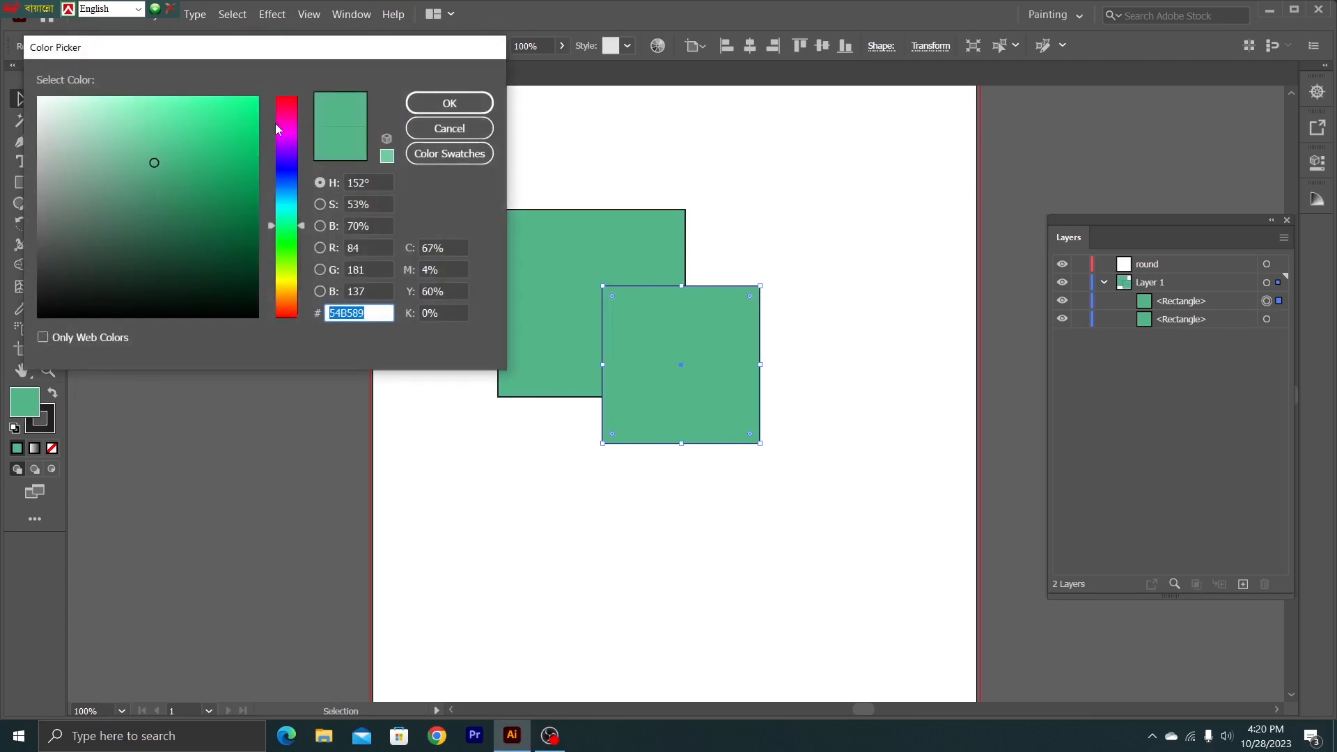
click(277, 129)
click(457, 103)
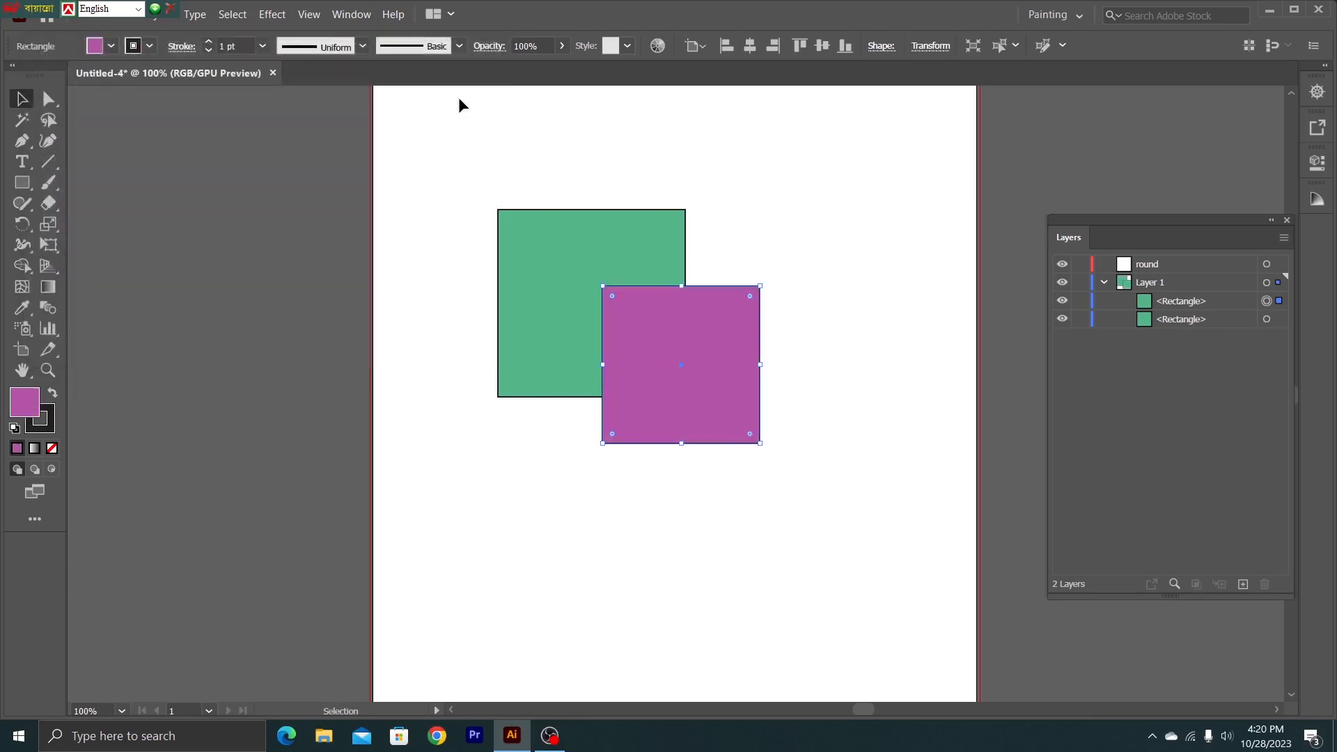
click(402, 110)
Step: Separate the two squares so the purple one stands clear to the right of the green one
drag(659, 353, 836, 333)
drag(613, 341, 612, 327)
drag(857, 353, 835, 297)
Step: Delete both squares and remove the "round" layer, keeping only Layer 1
drag(835, 443, 517, 319)
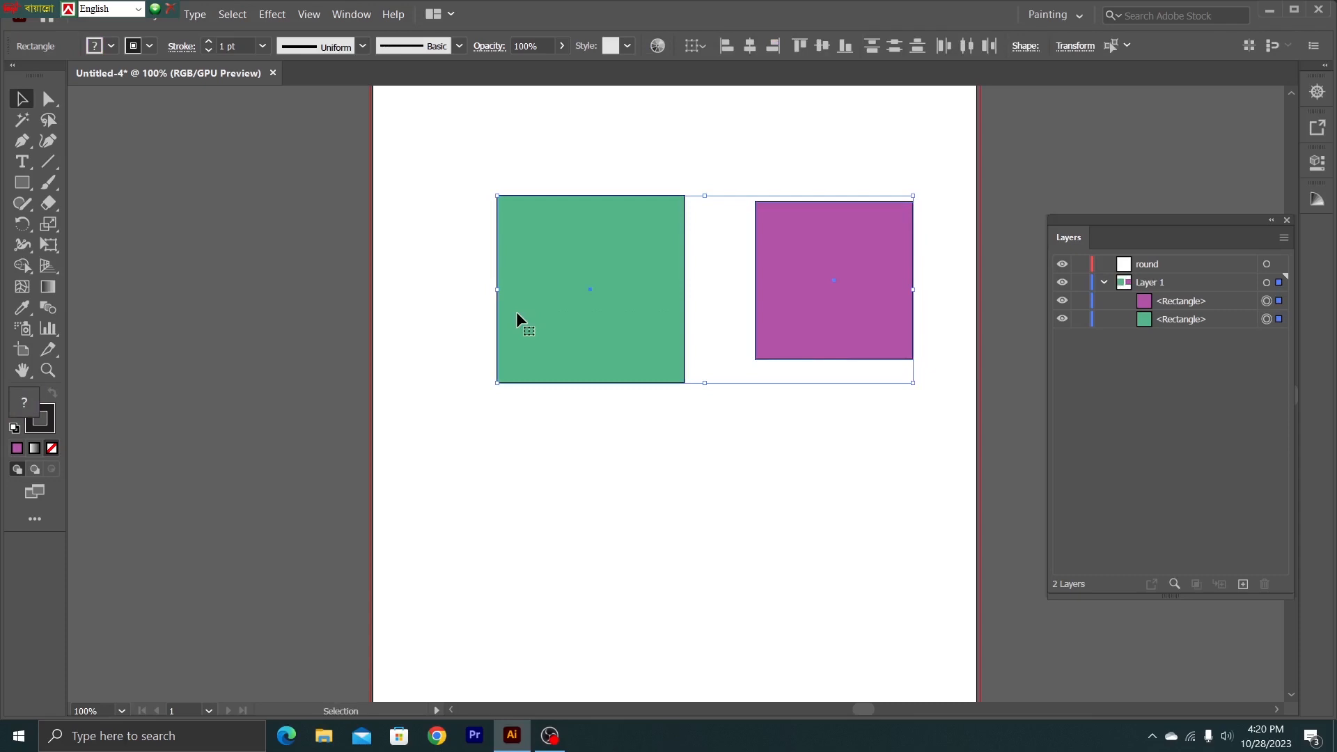
key(Delete)
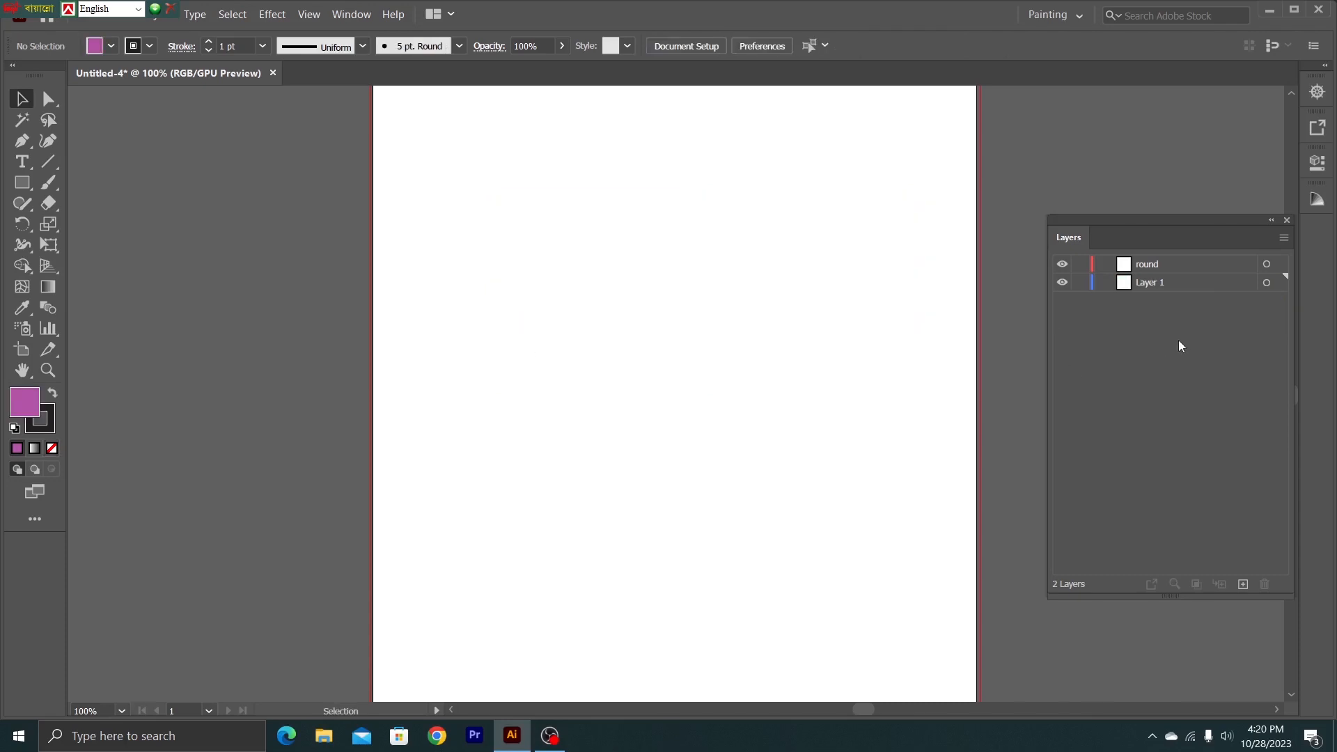
drag(1180, 346, 1135, 243)
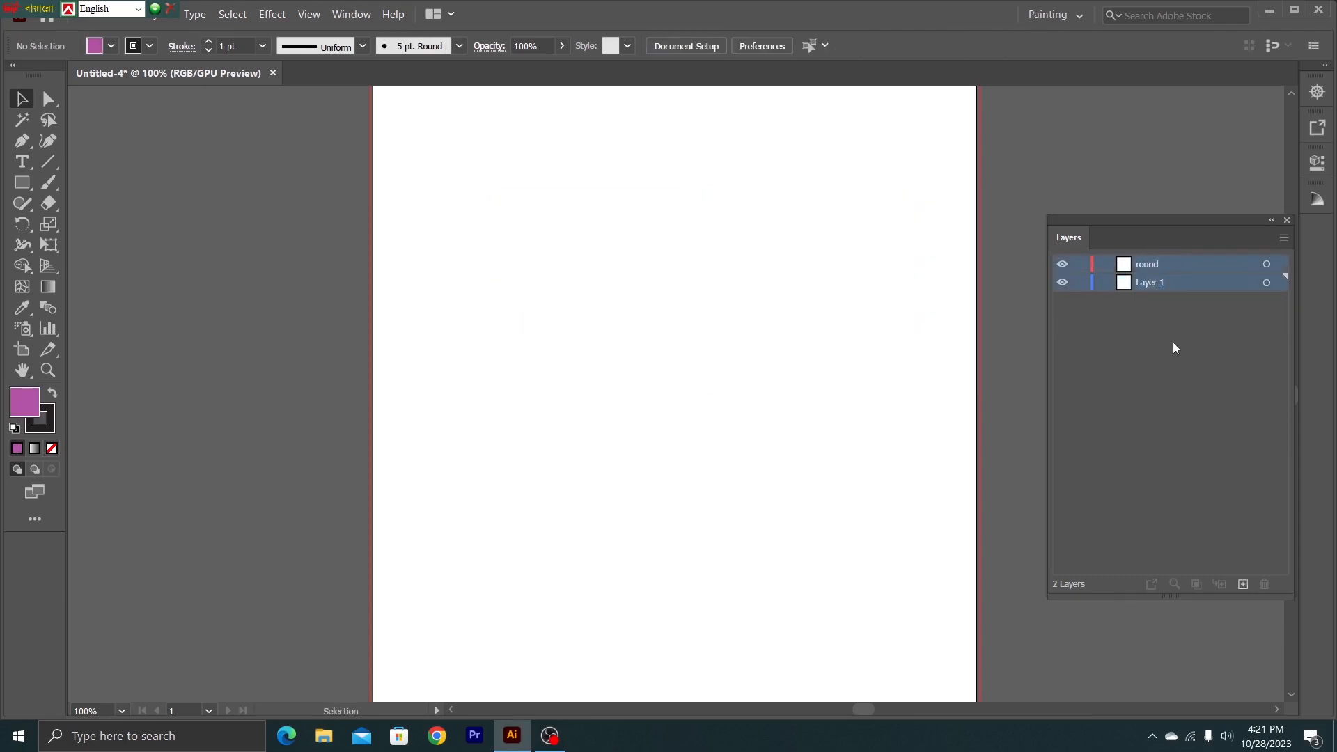
click(1168, 270)
click(1264, 583)
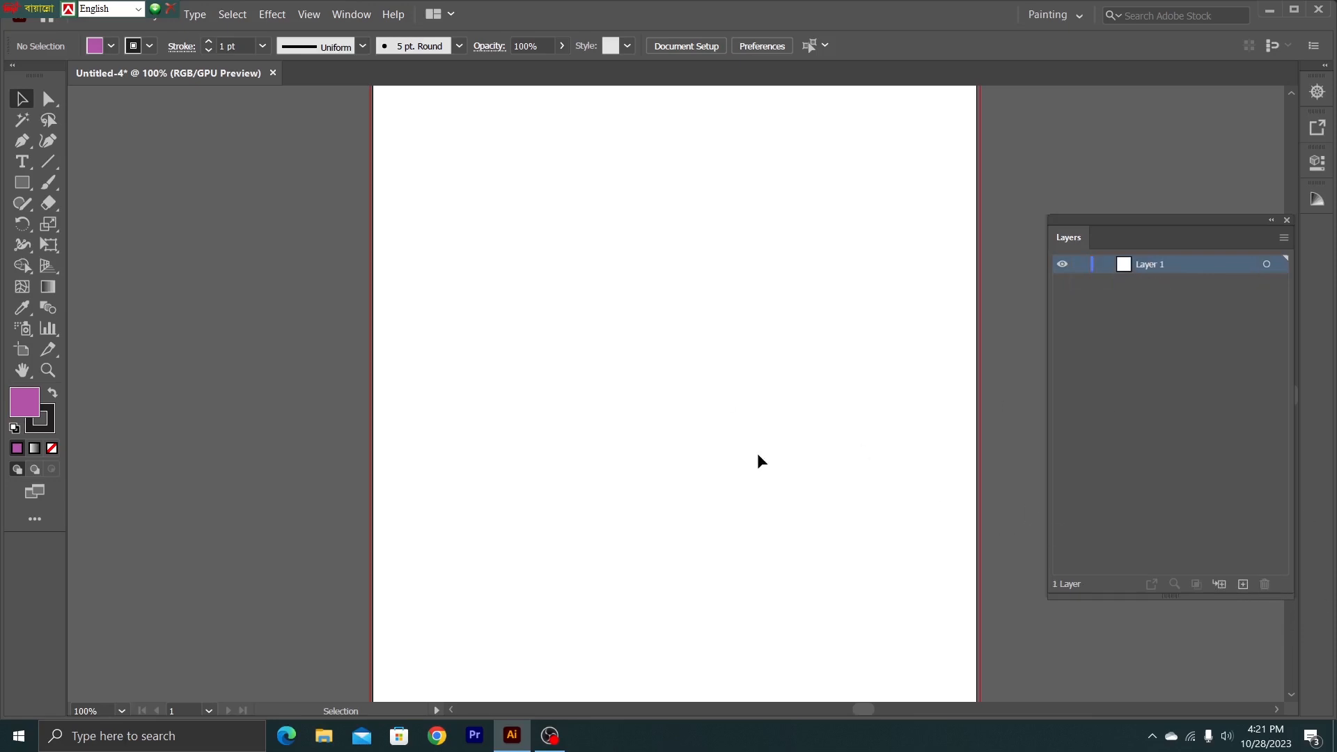
Step: Draw a tall purple rectangle on Layer 1 and round its corners fully into a pill shape
click(23, 182)
drag(589, 194, 720, 525)
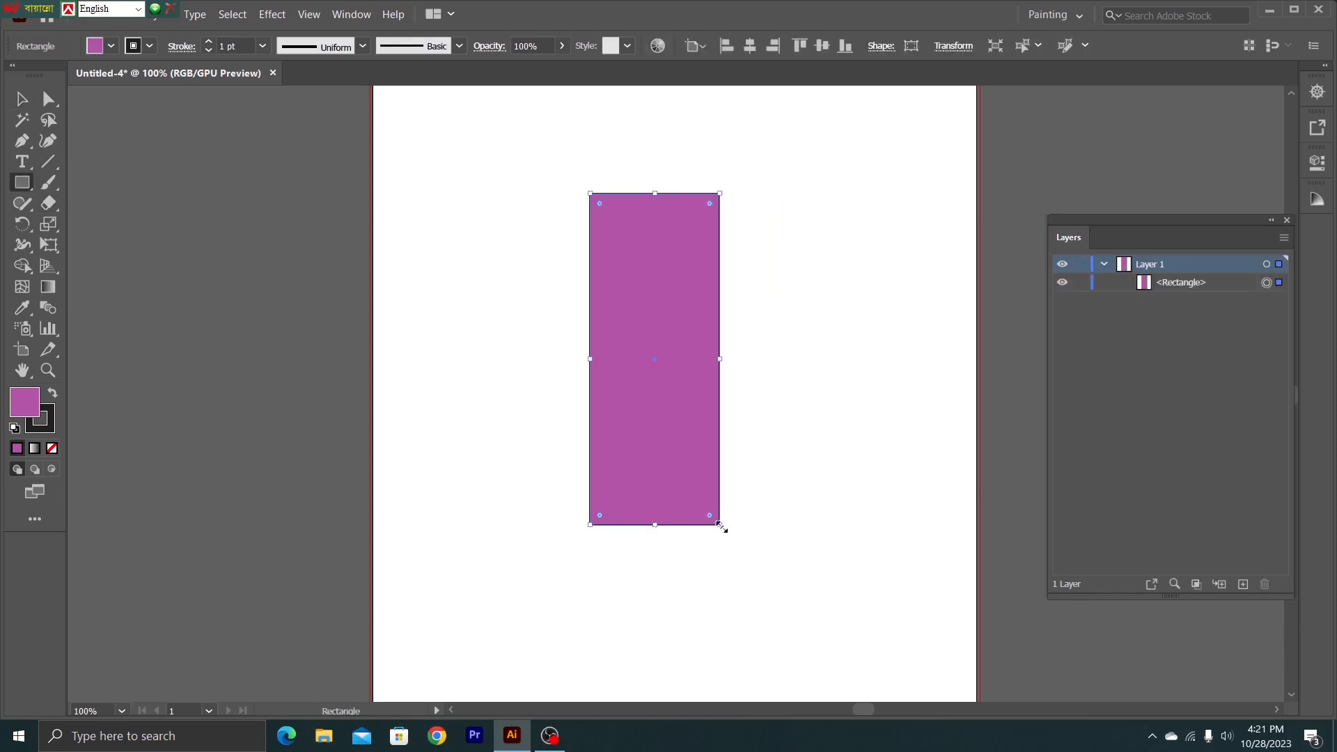
drag(710, 204, 686, 386)
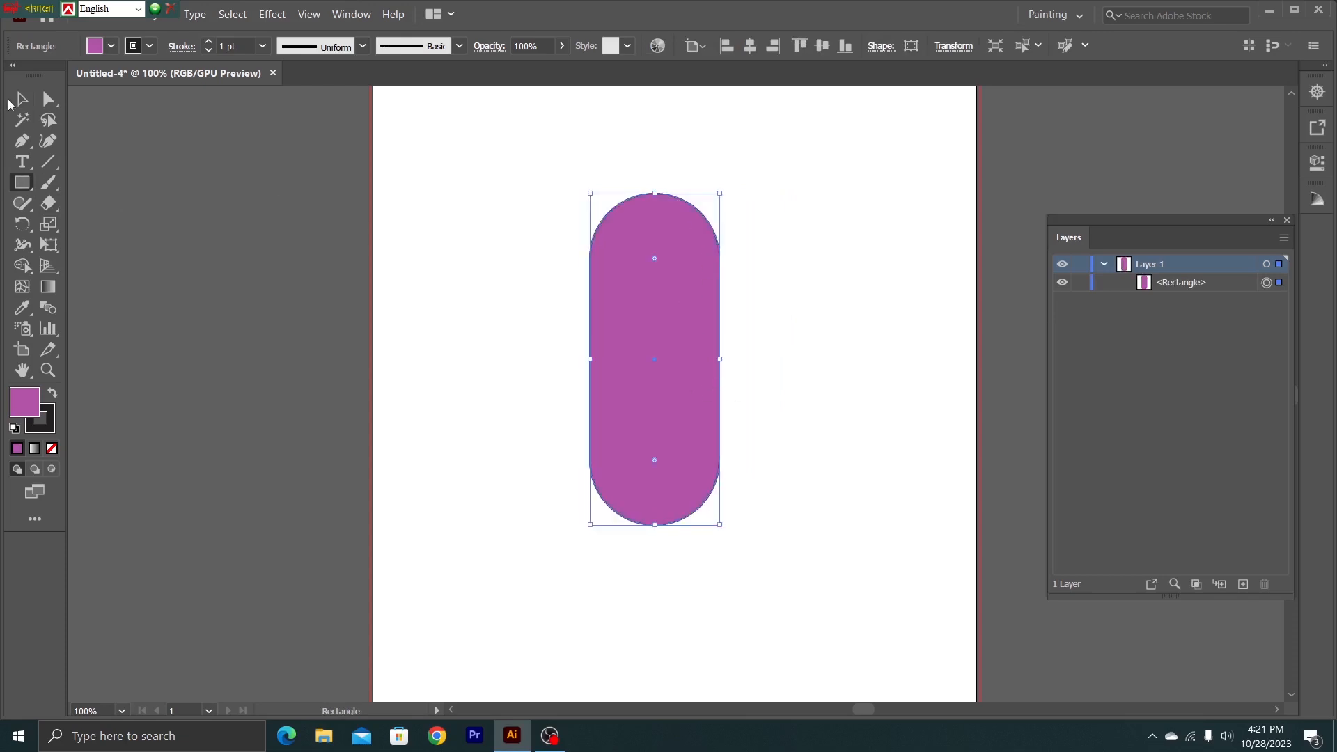
Step: Move the purple pill shape higher on the artboard and delete it from Layer 1
click(16, 103)
click(457, 221)
drag(654, 337, 643, 304)
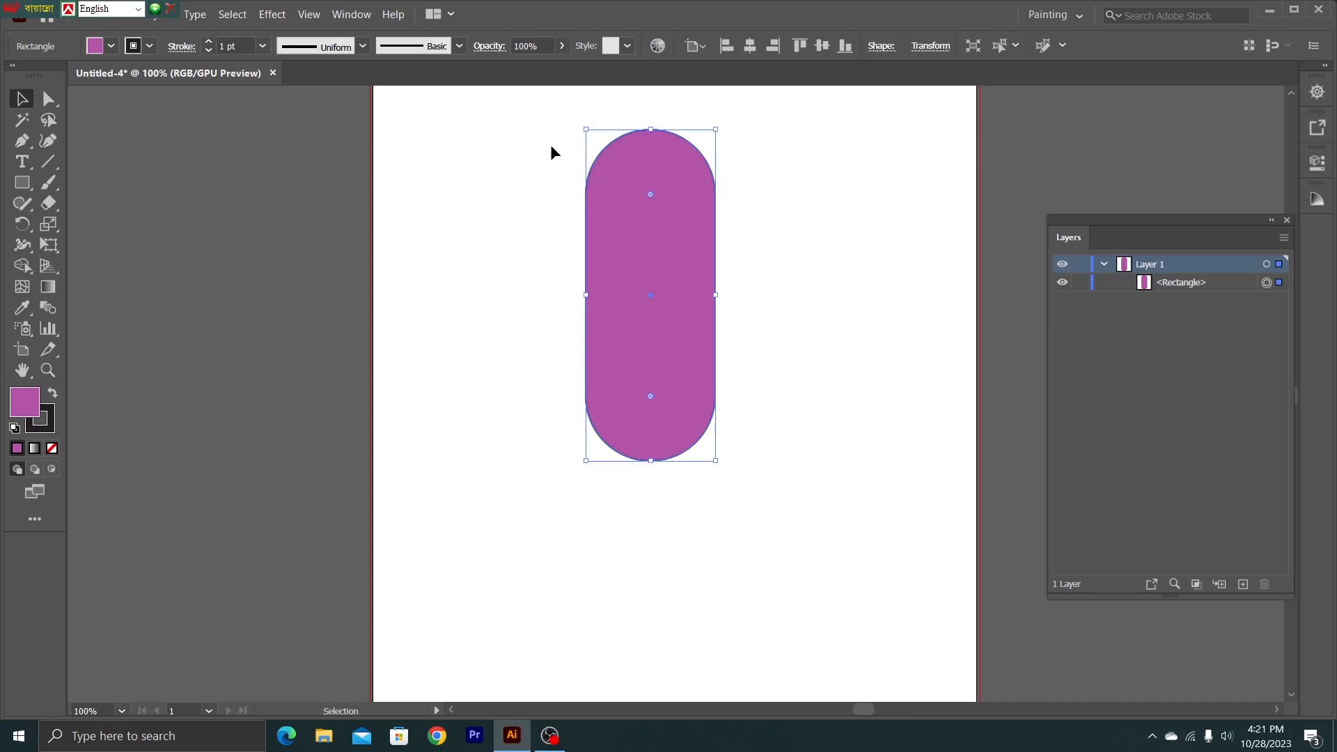
click(1177, 283)
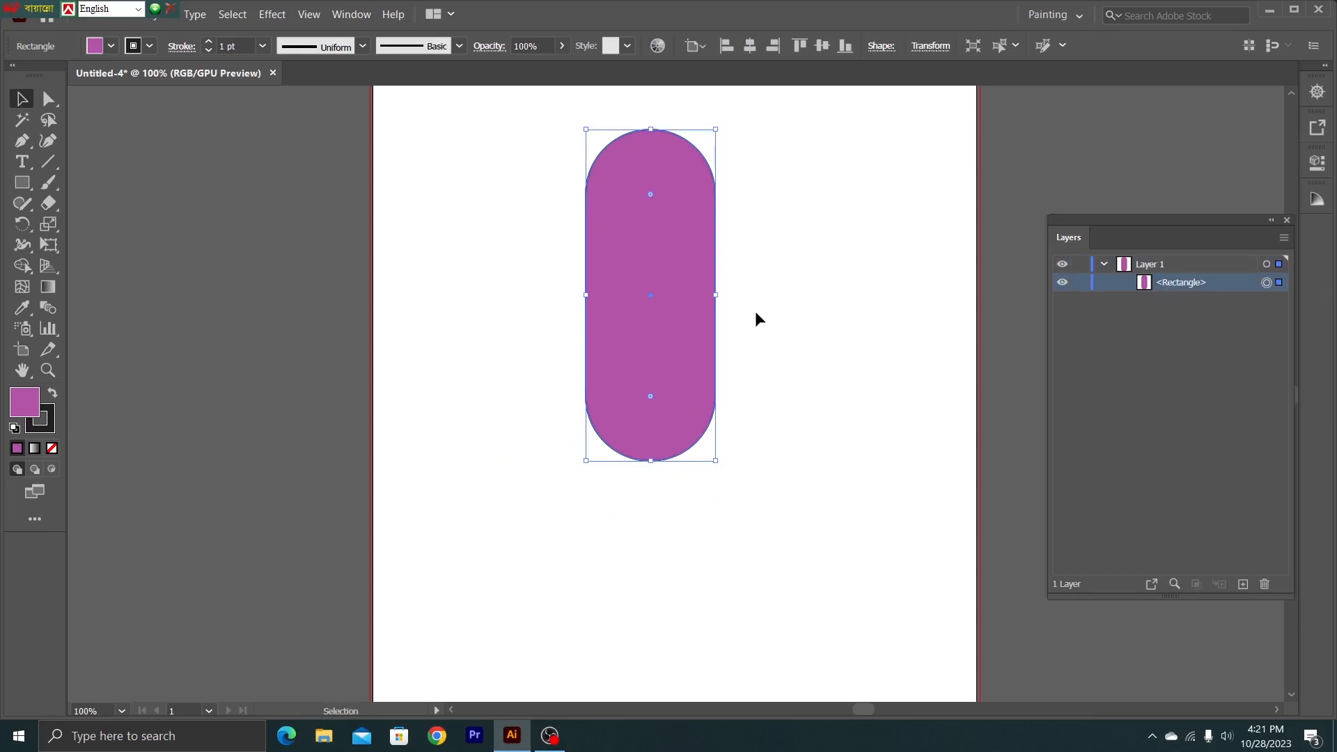
key(Delete)
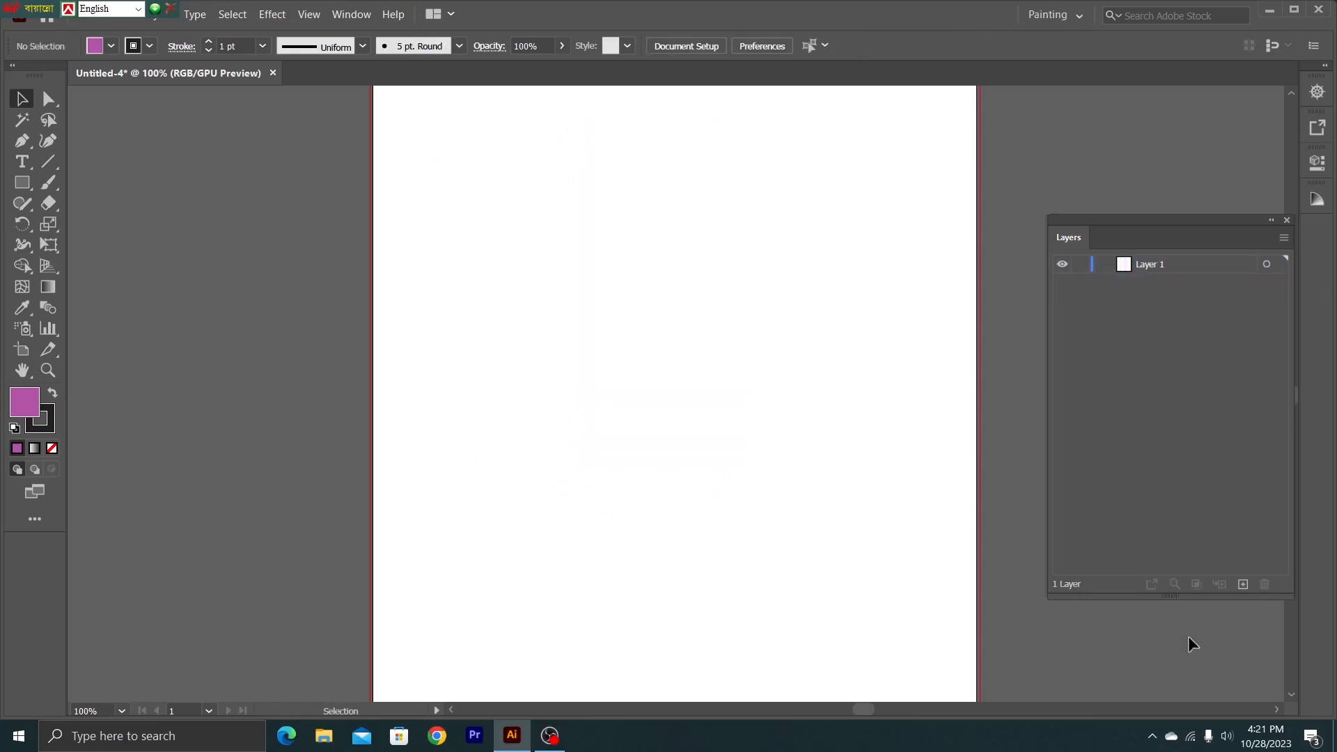
Step: Add a new layer above Layer 1 and name it fn1
click(1246, 586)
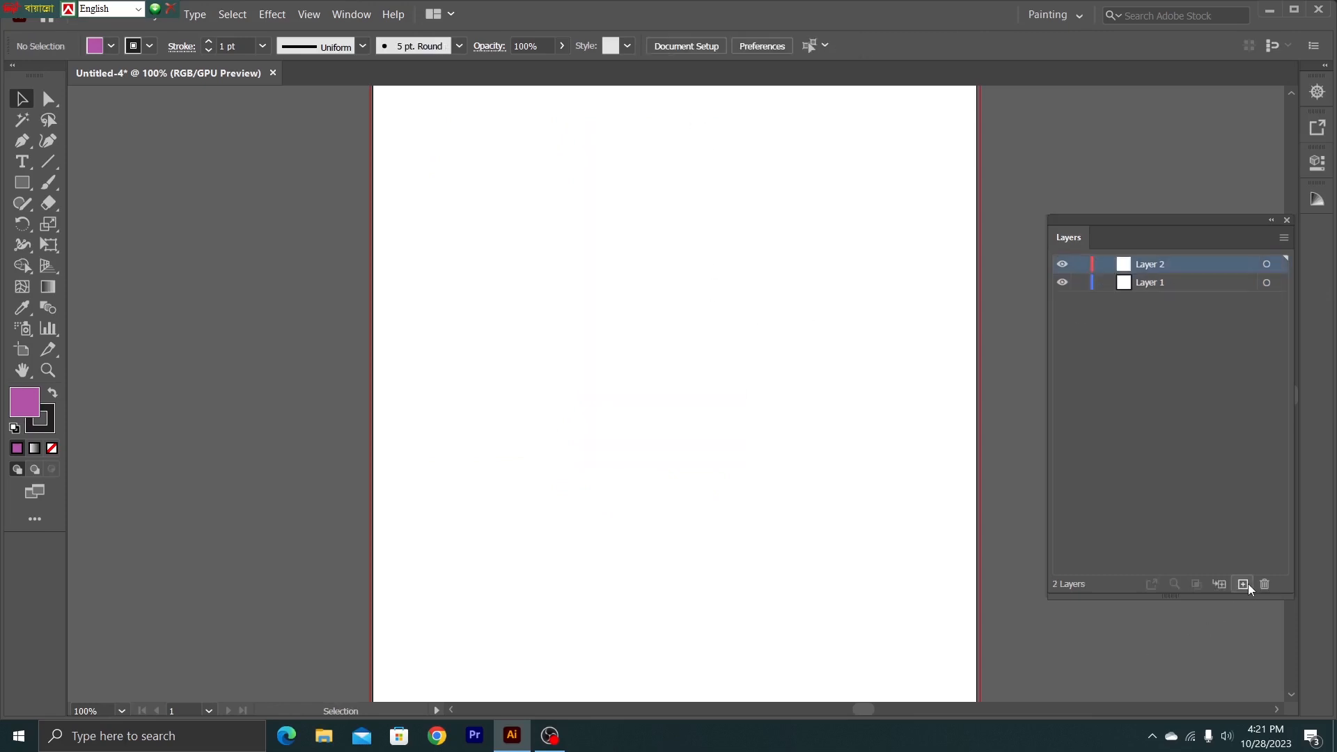
double_click(1171, 266)
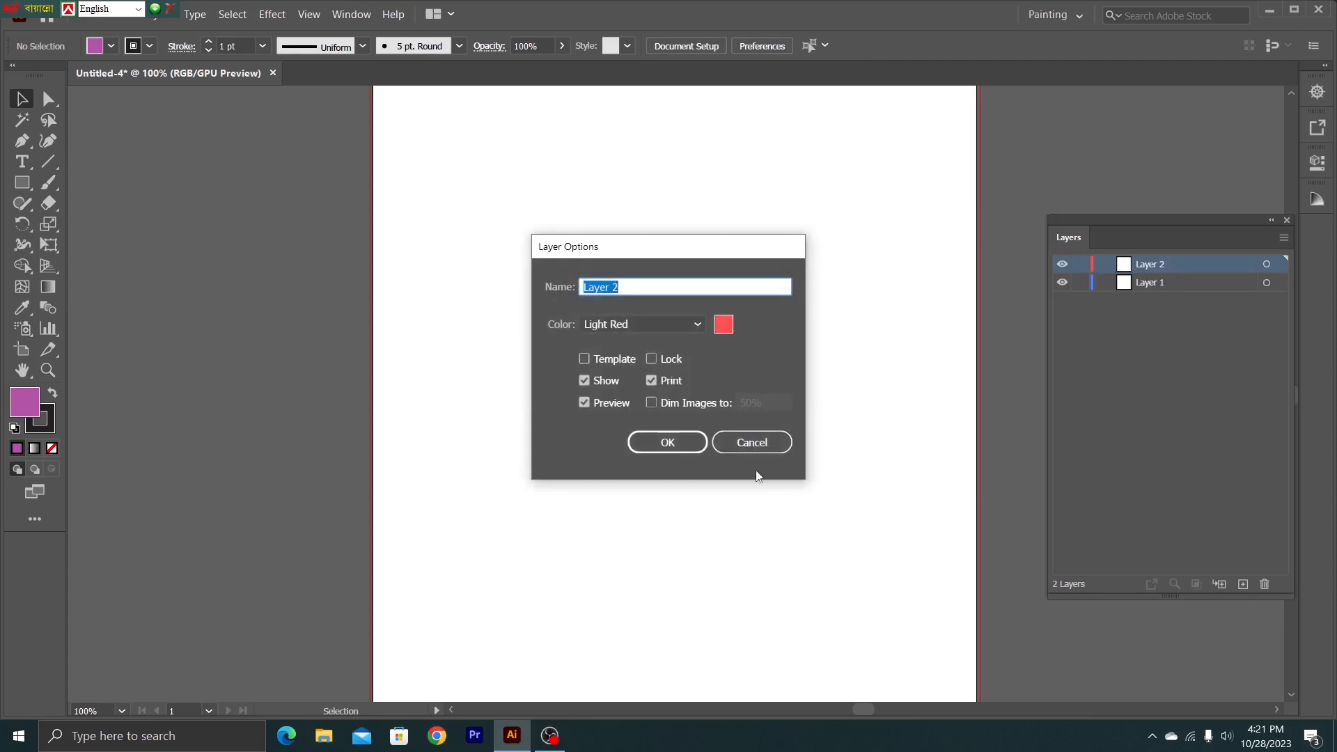
key(BackSpace)
text(fn1)
click(631, 441)
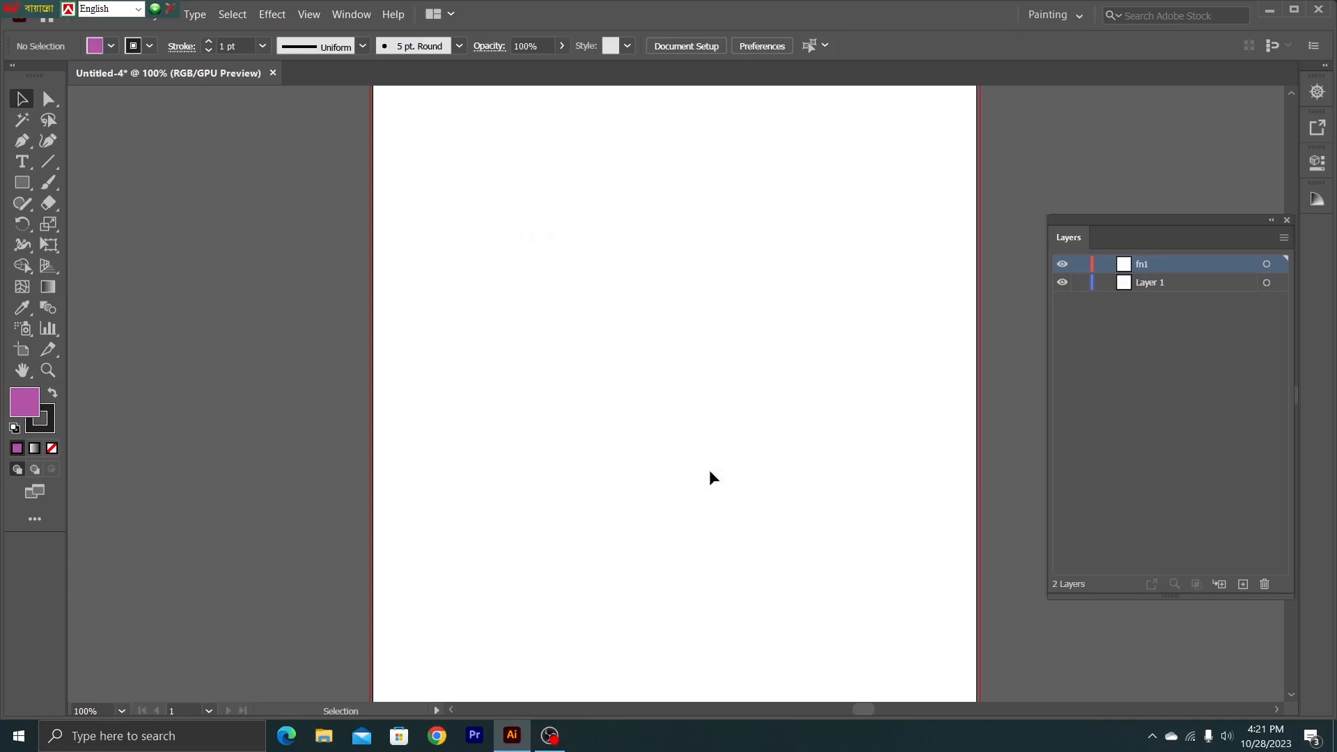
Step: Draw a tall purple rectangle on the fn1 layer, round its corners fully into a pill, and place it at the artboard's upper right
click(21, 182)
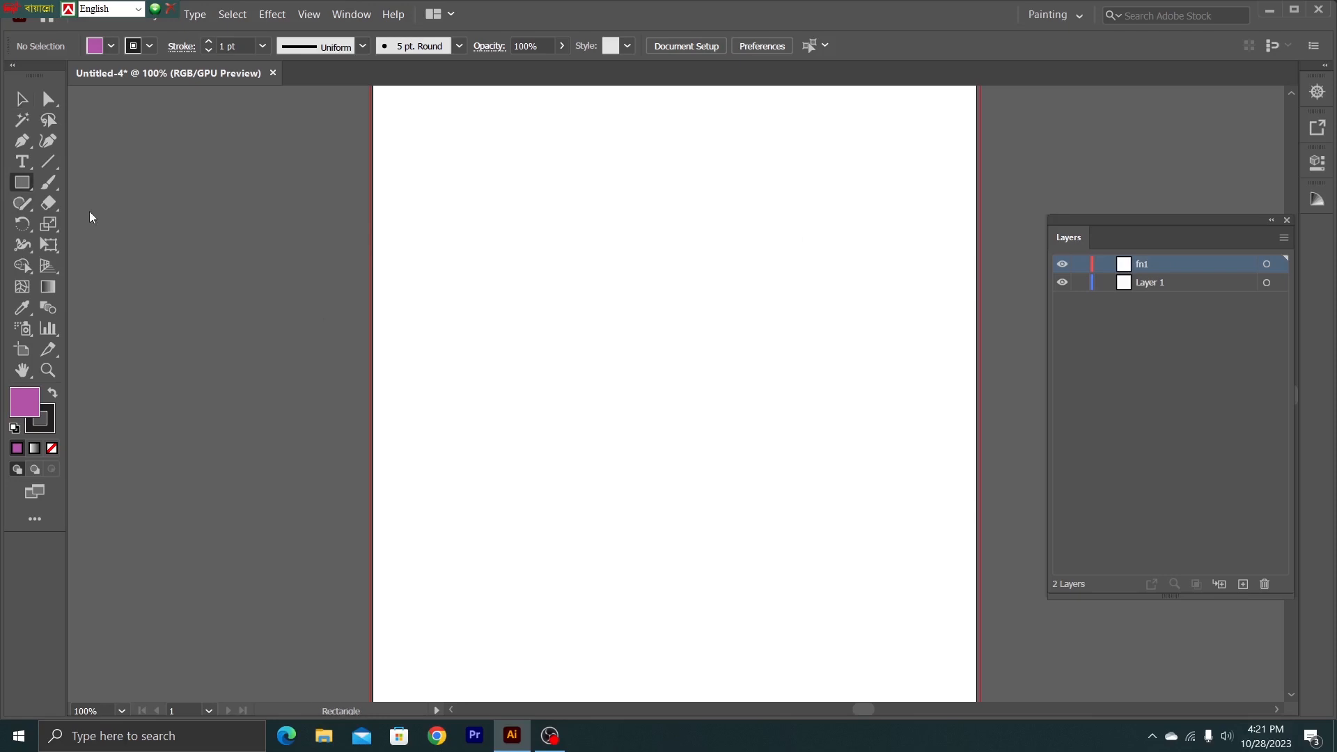
mouse_move(683, 242)
mouse_down()
mouse_move(779, 468)
mouse_move(760, 501)
mouse_up()
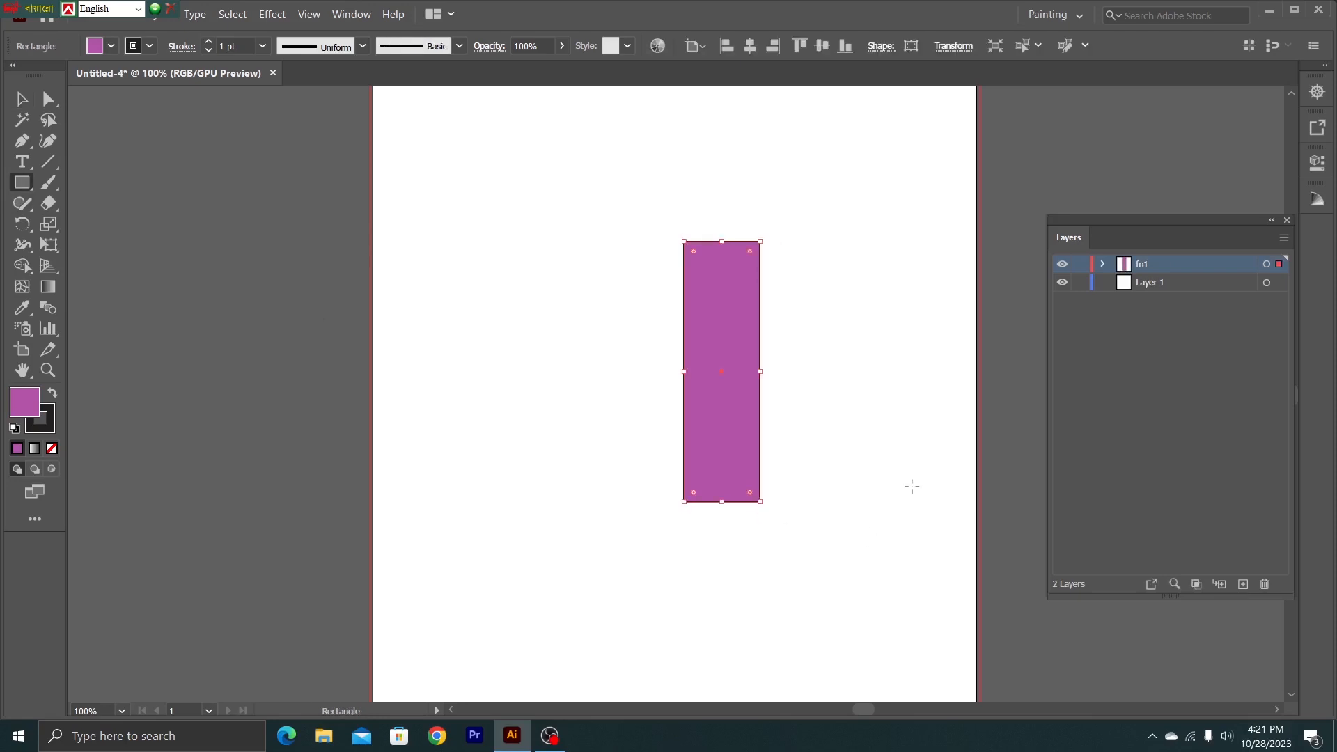
drag(749, 251, 725, 315)
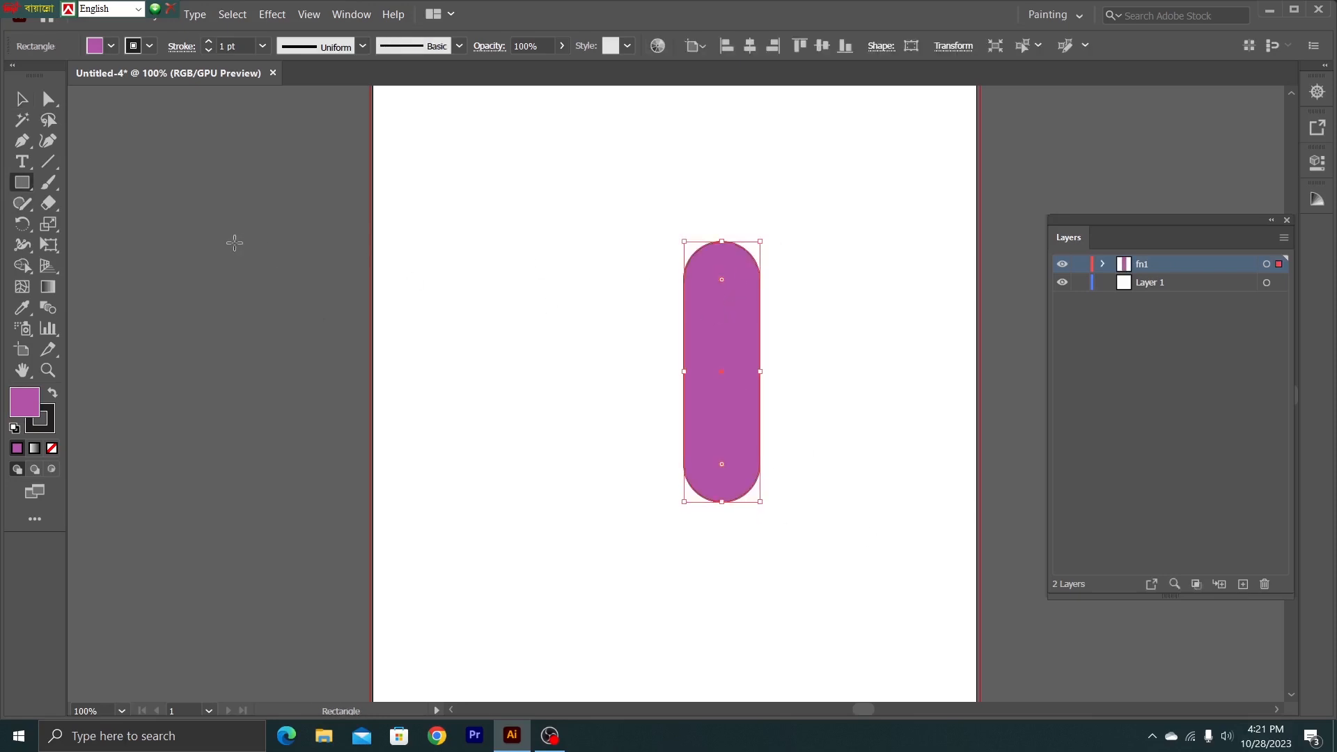
click(22, 99)
click(499, 369)
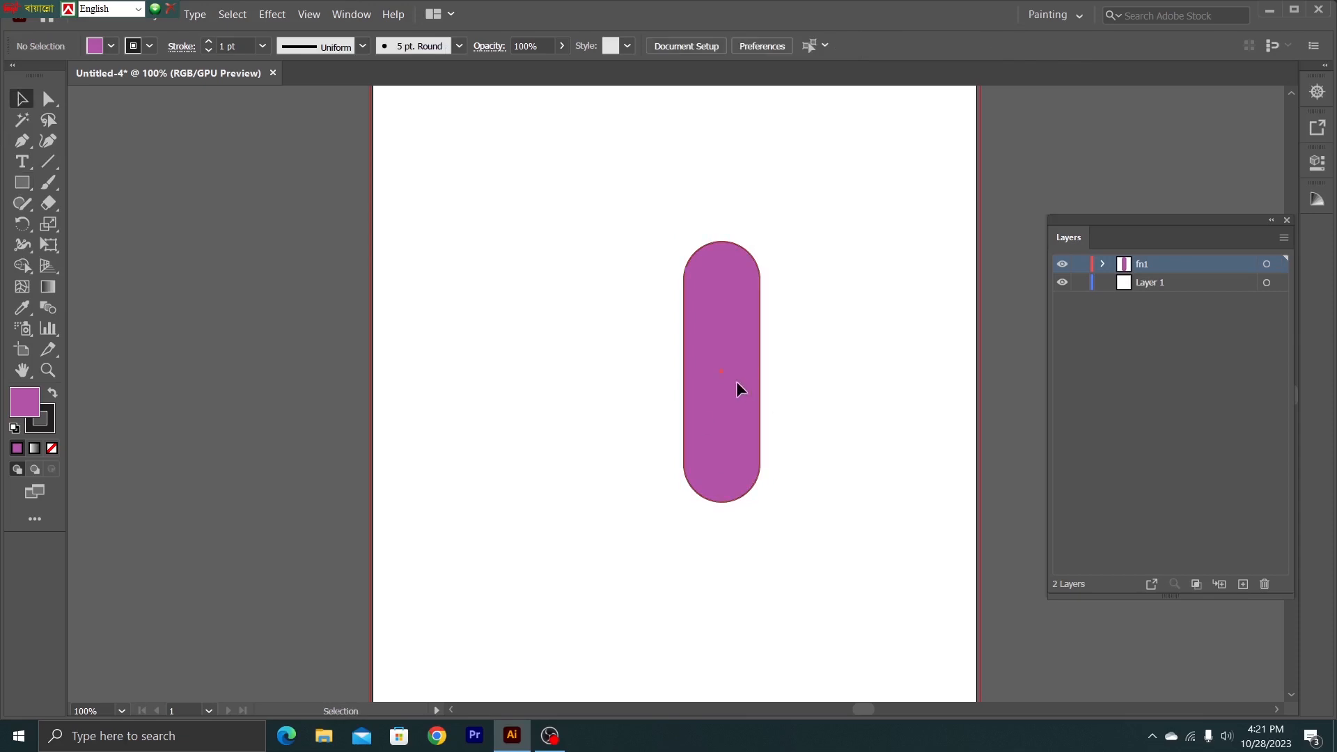
drag(737, 382, 838, 296)
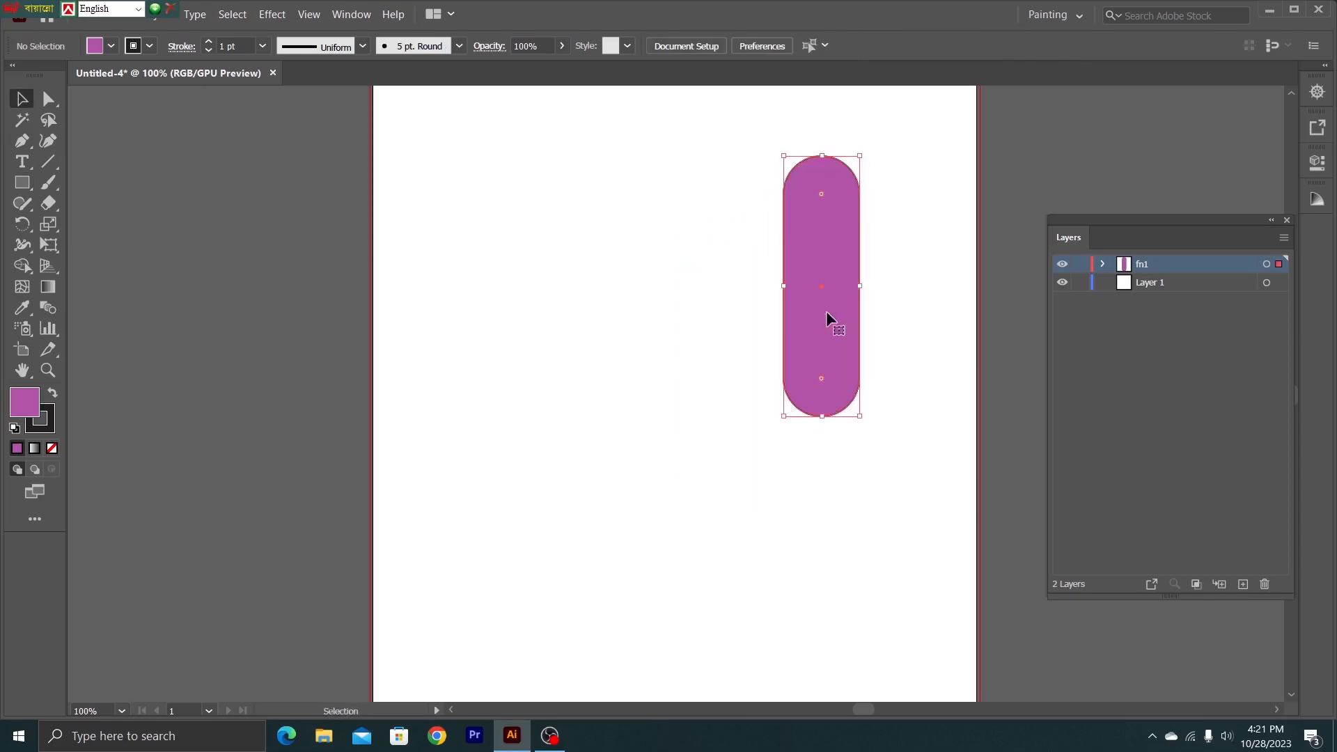
Step: Add another layer above fn1 and draw a large ellipse on it, left of and slightly below the pill
click(1242, 586)
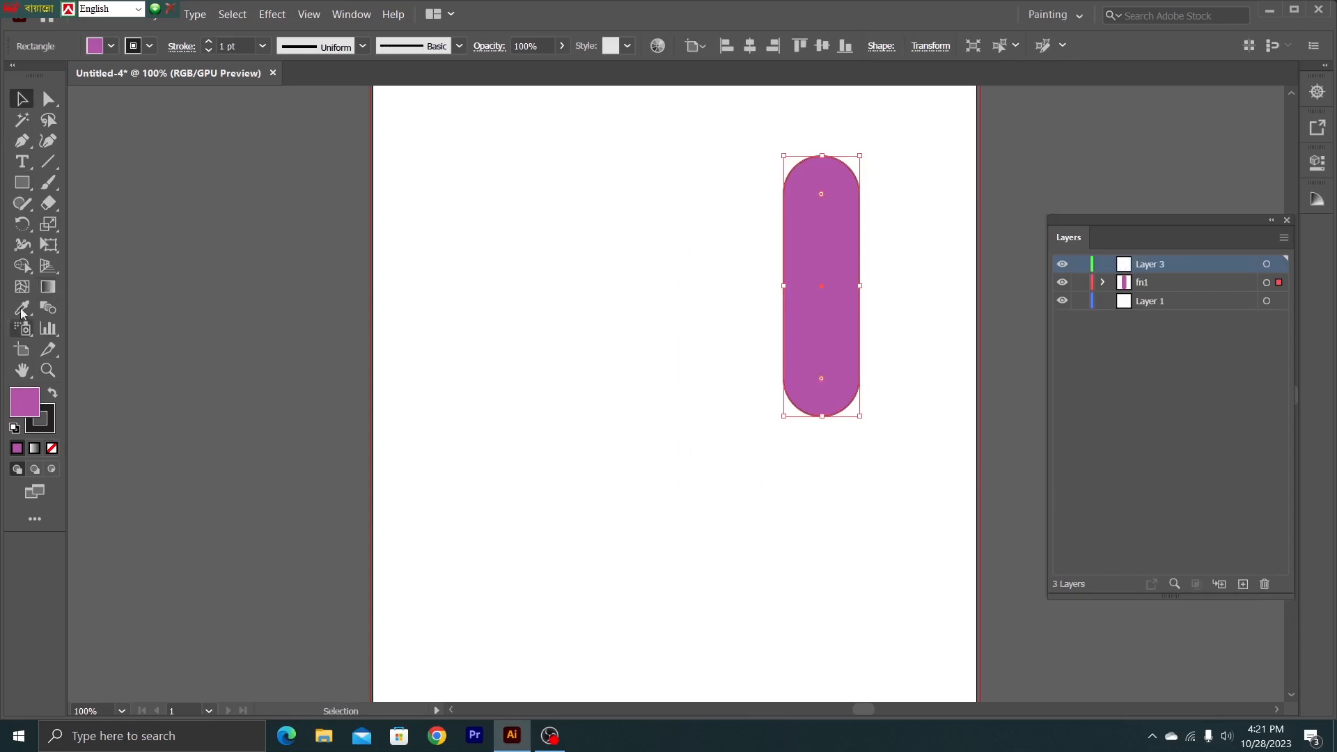
click(17, 193)
click(103, 224)
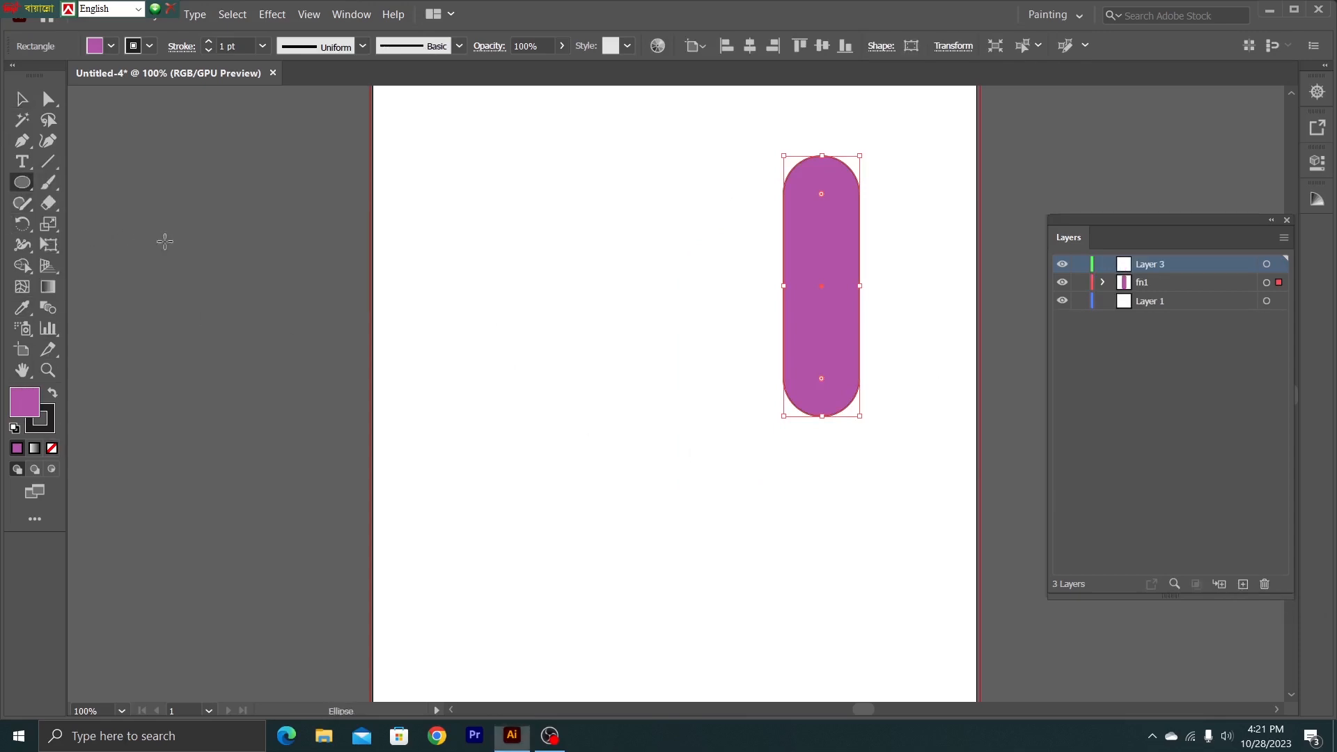
drag(501, 295, 718, 533)
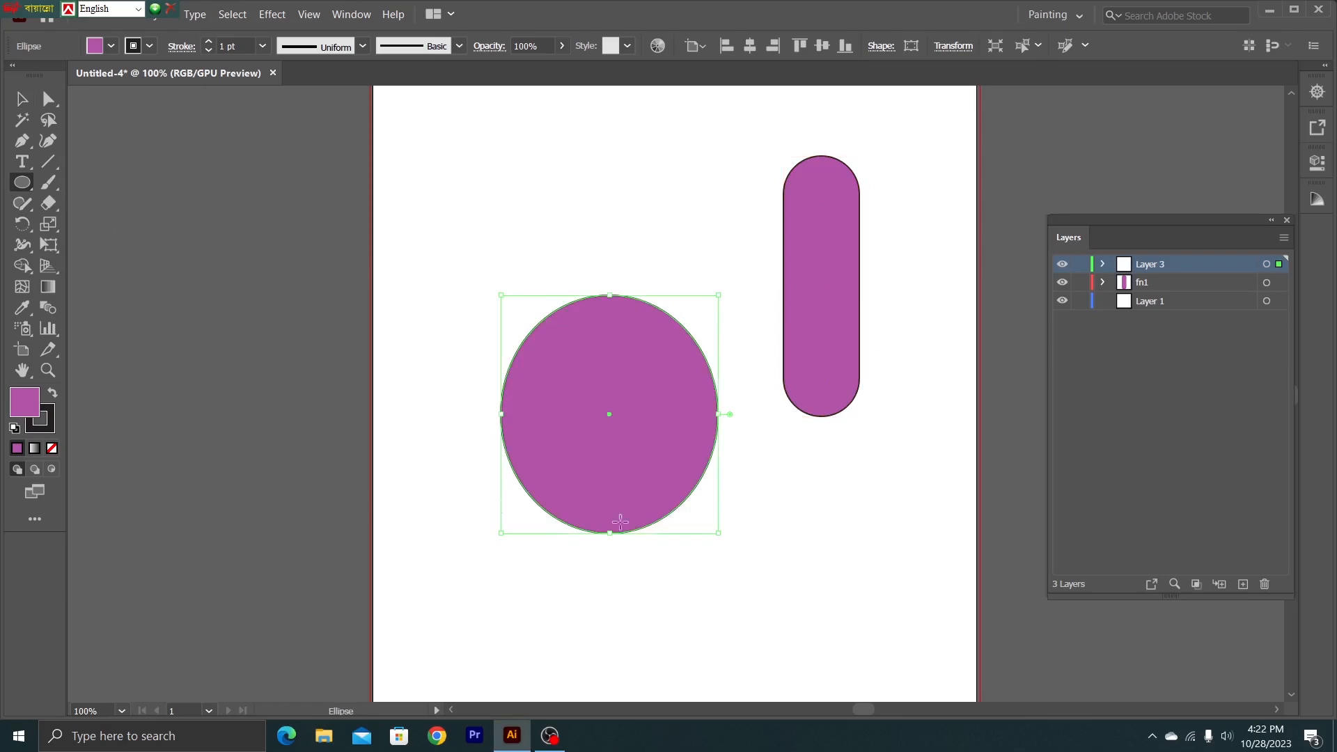
Step: Fill the large ellipse with pinkish red and move it slightly higher on the artboard
double_click(25, 402)
drag(113, 161, 278, 111)
click(438, 105)
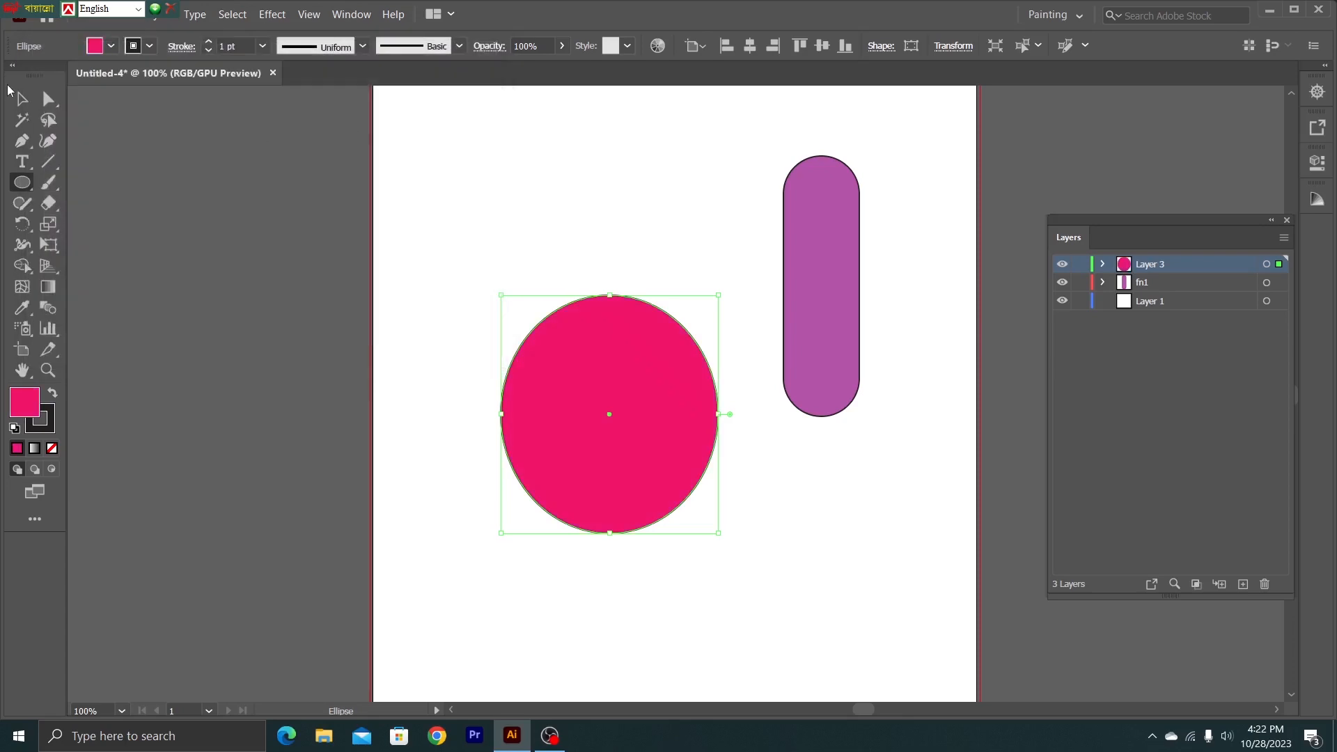
click(20, 99)
click(381, 157)
drag(661, 449, 682, 388)
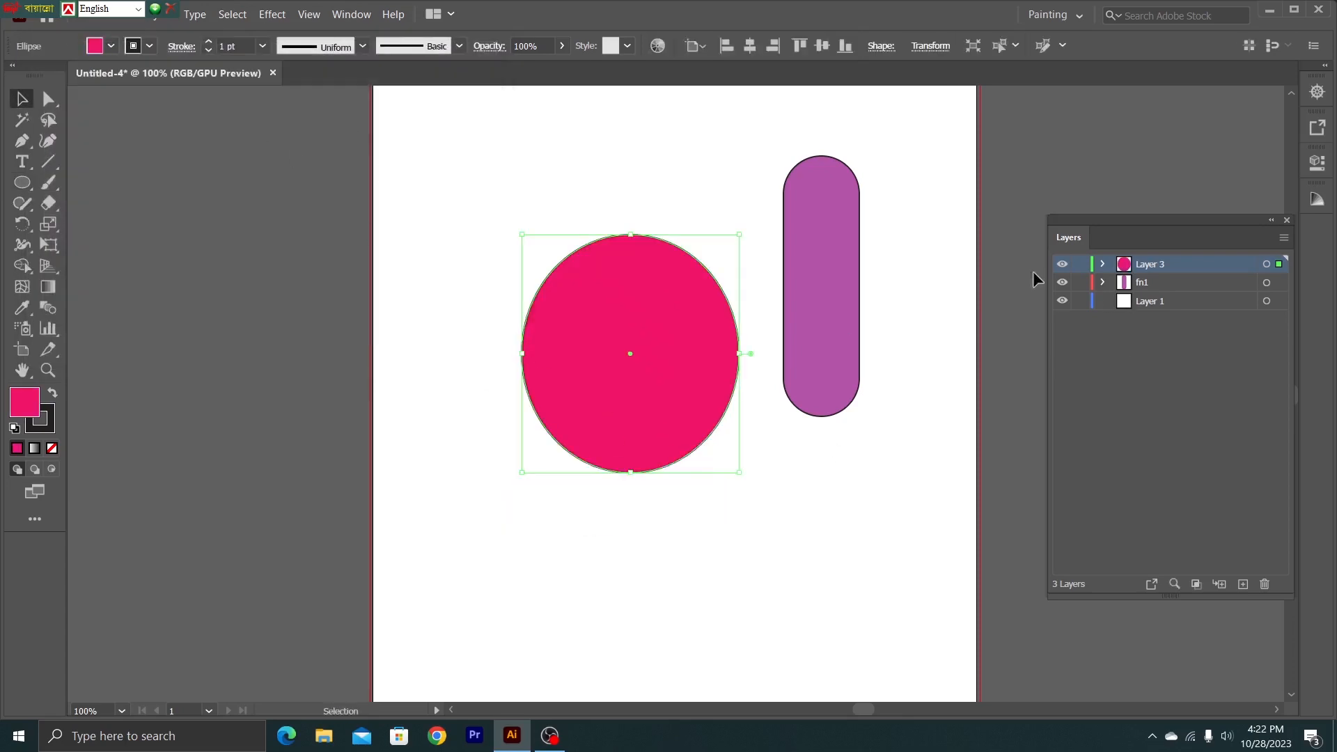
Step: Rename Layer 3 as resdull
double_click(1146, 263)
key(BackSpace)
text(resdull)
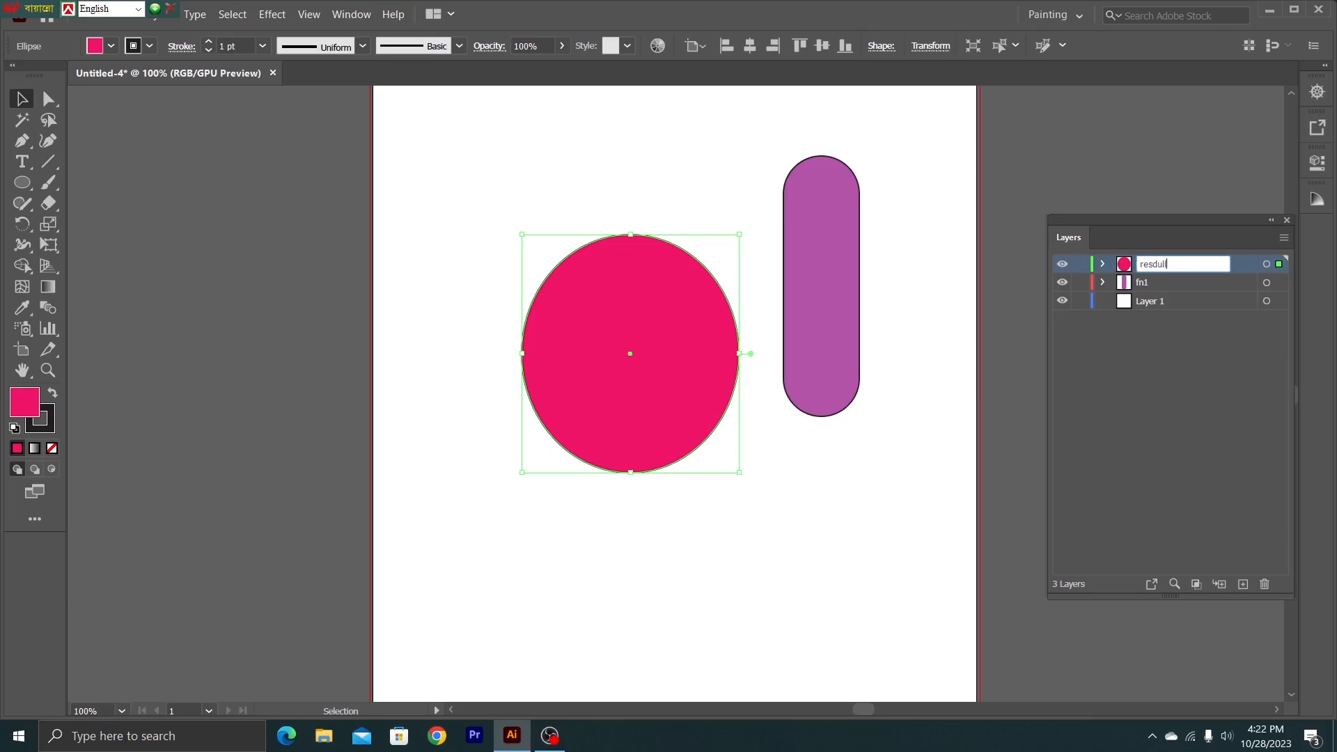
key(Return)
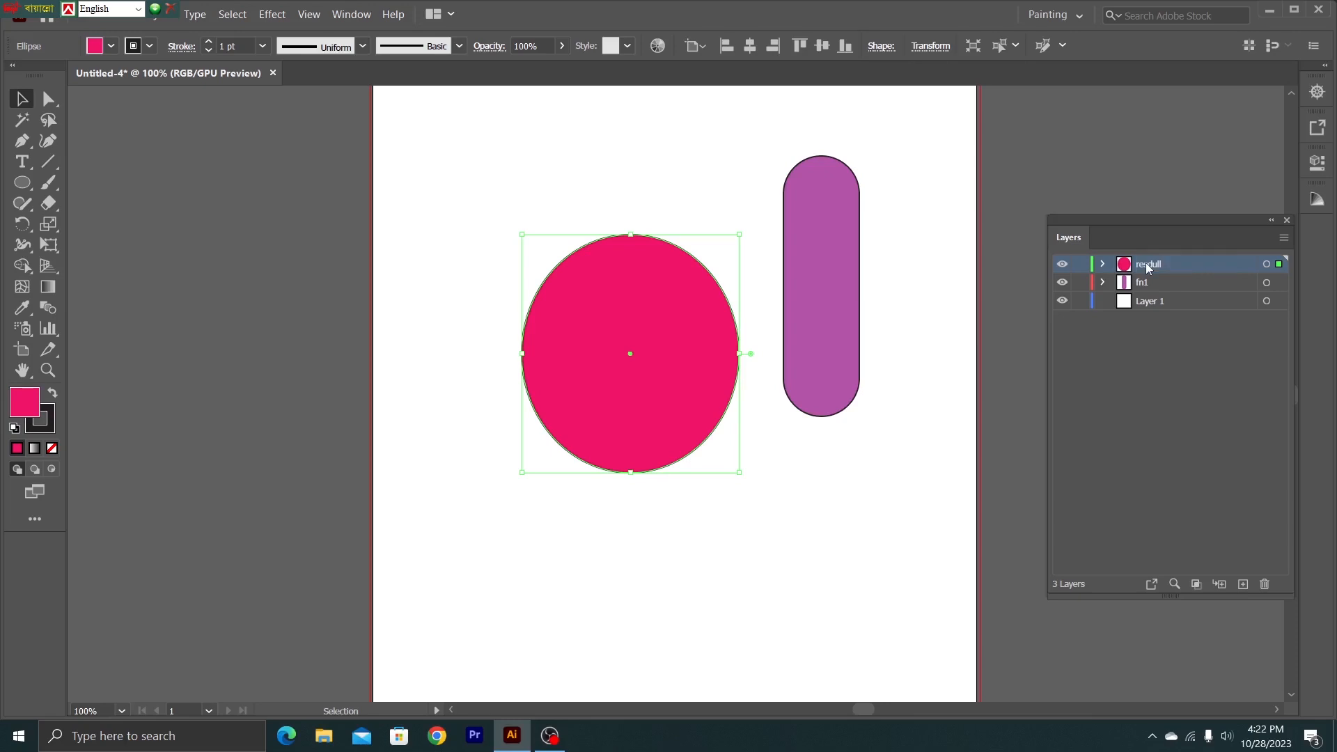
Step: Reposition the red ellipse and the purple pill closer together near the artboard's top, and delete the fn1 layer with its pill
click(687, 210)
drag(665, 321, 579, 209)
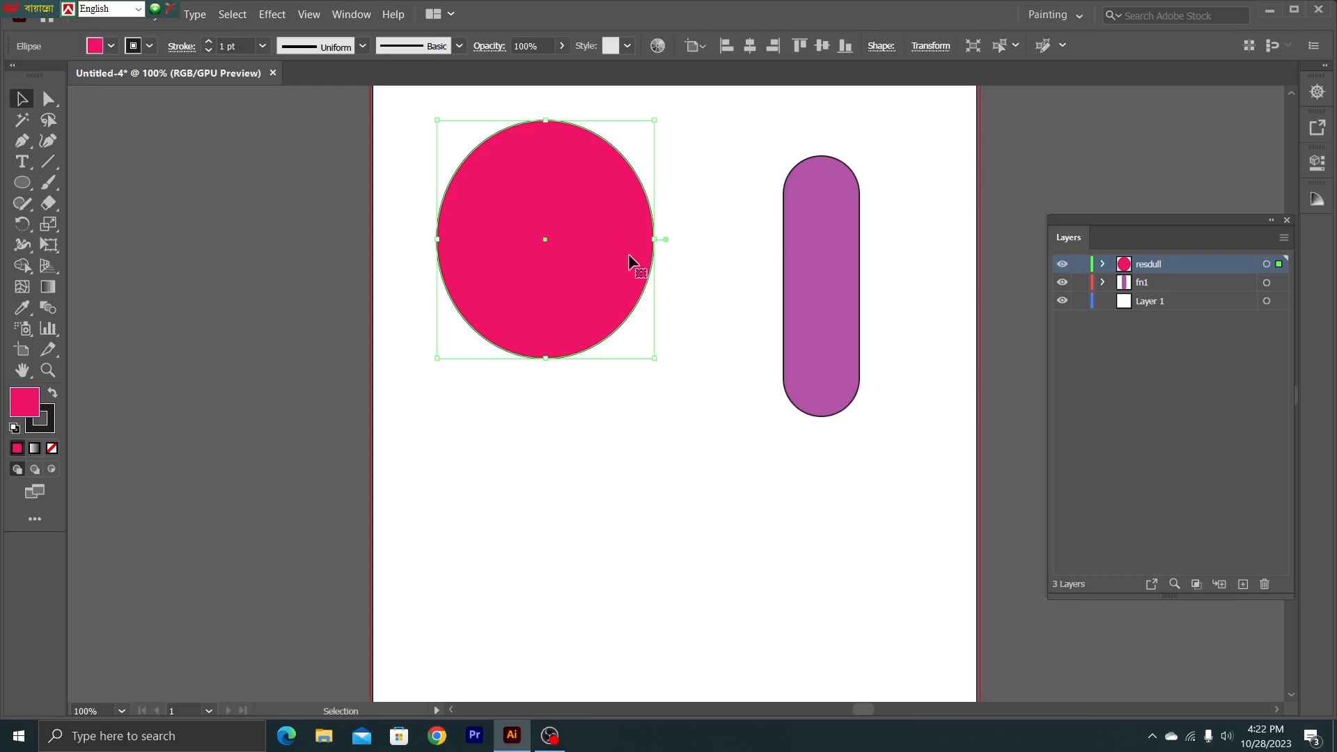
drag(588, 233, 652, 274)
drag(815, 276, 790, 243)
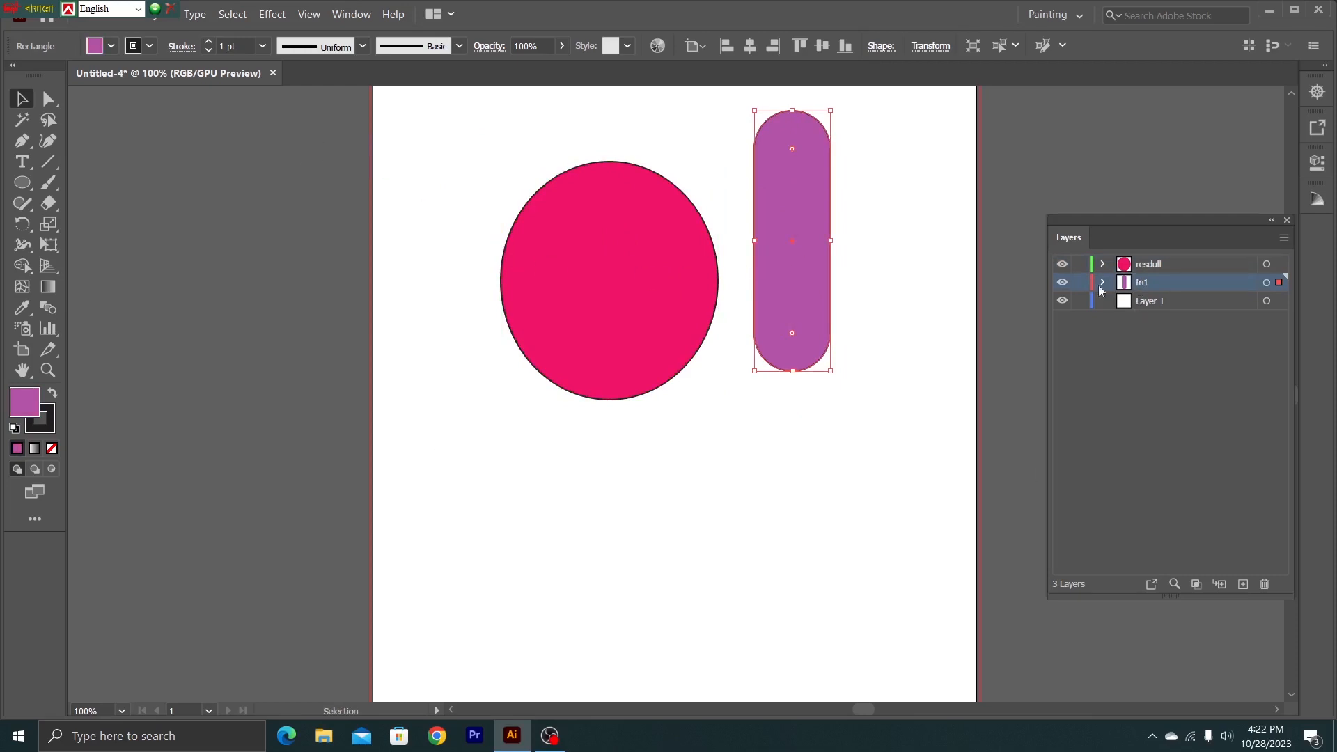
drag(1130, 283, 1265, 585)
Step: Move the red ellipse to the artboard's upper left and draw a second, narrower ellipse to its lower right on the resdull layer
drag(666, 350, 620, 266)
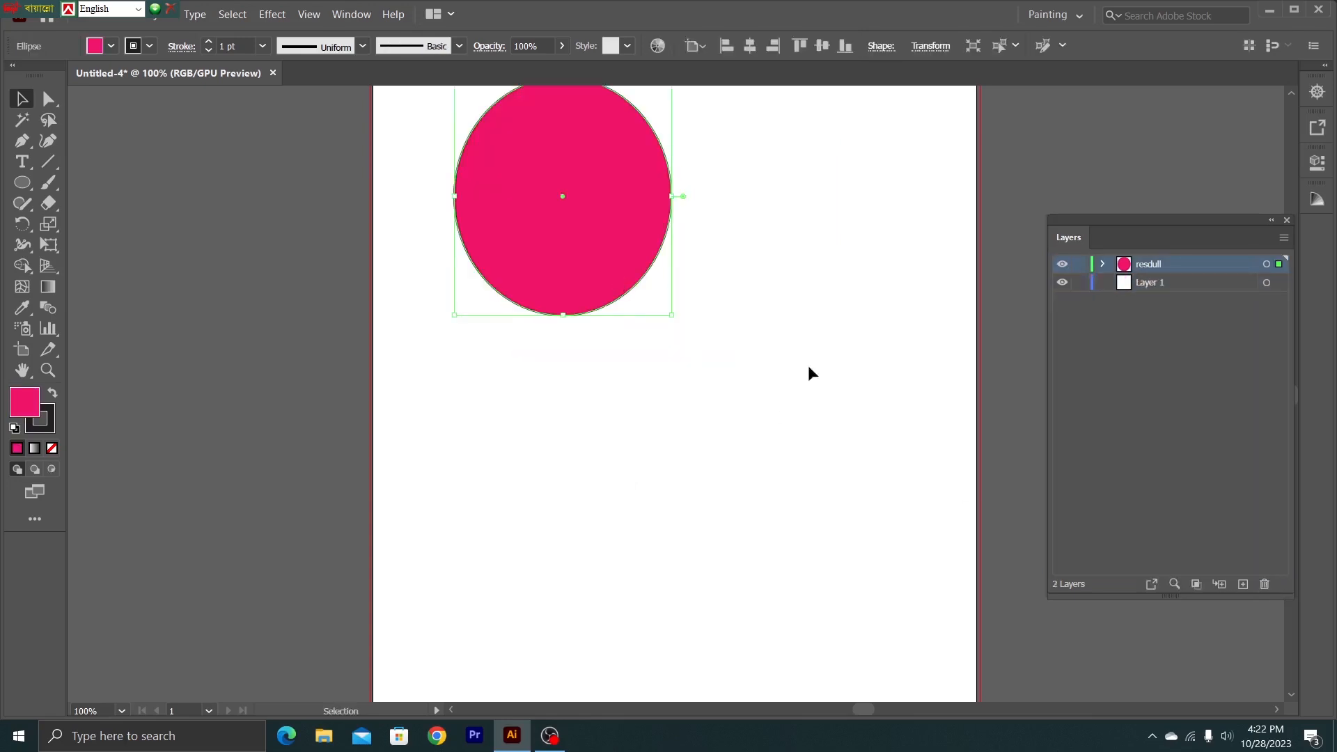
click(21, 184)
drag(736, 219, 899, 453)
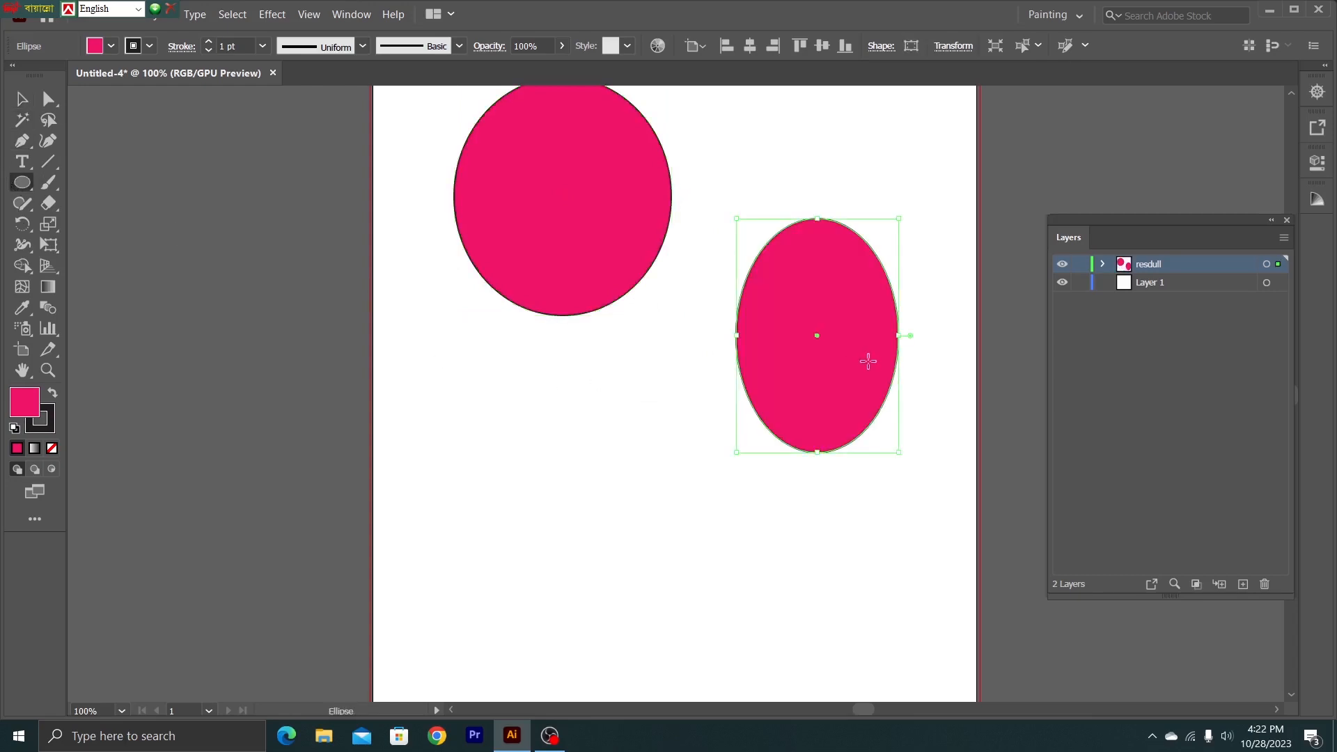
Step: Delete both red ellipses from the resdull layer
key(v)
drag(848, 537, 544, 237)
key(Delete)
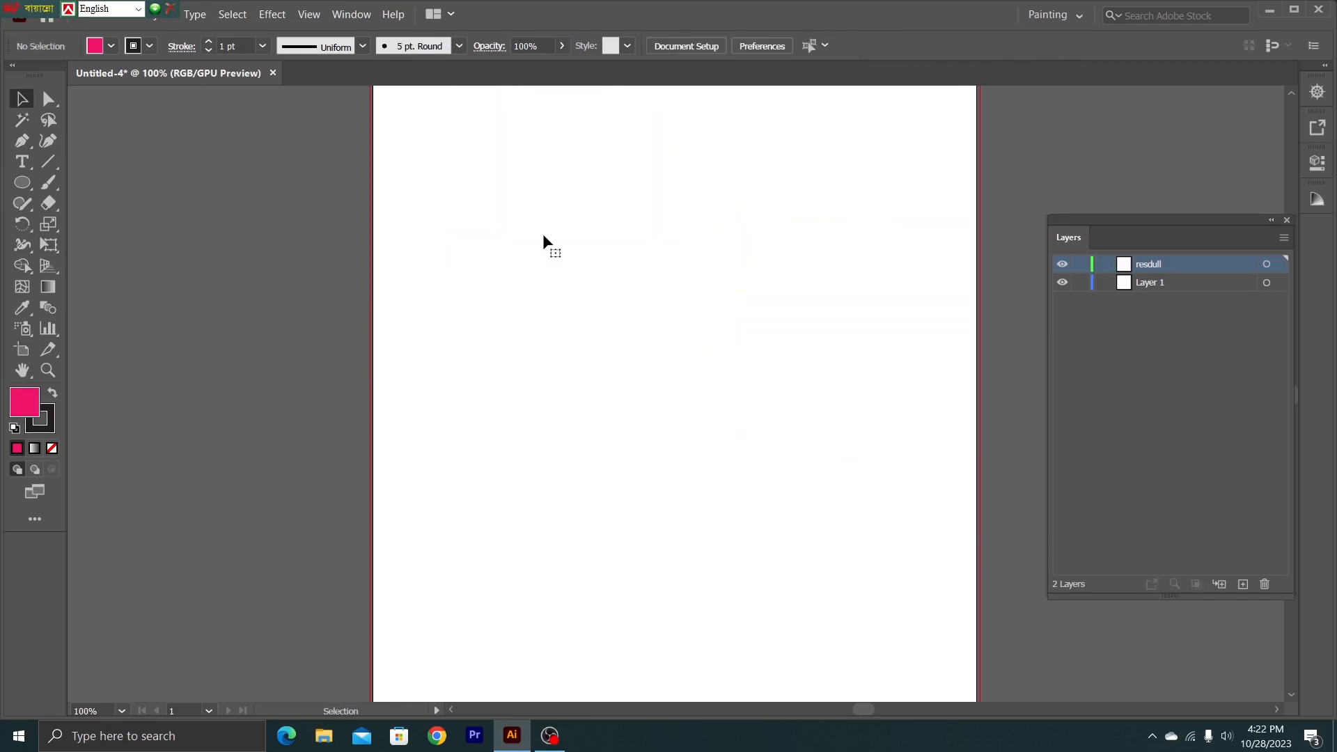
Step: Draw five small red ellipses of different sizes scattered over the artboard on the resdull layer
key(l)
drag(556, 184, 627, 253)
drag(662, 340, 729, 390)
drag(745, 239, 868, 307)
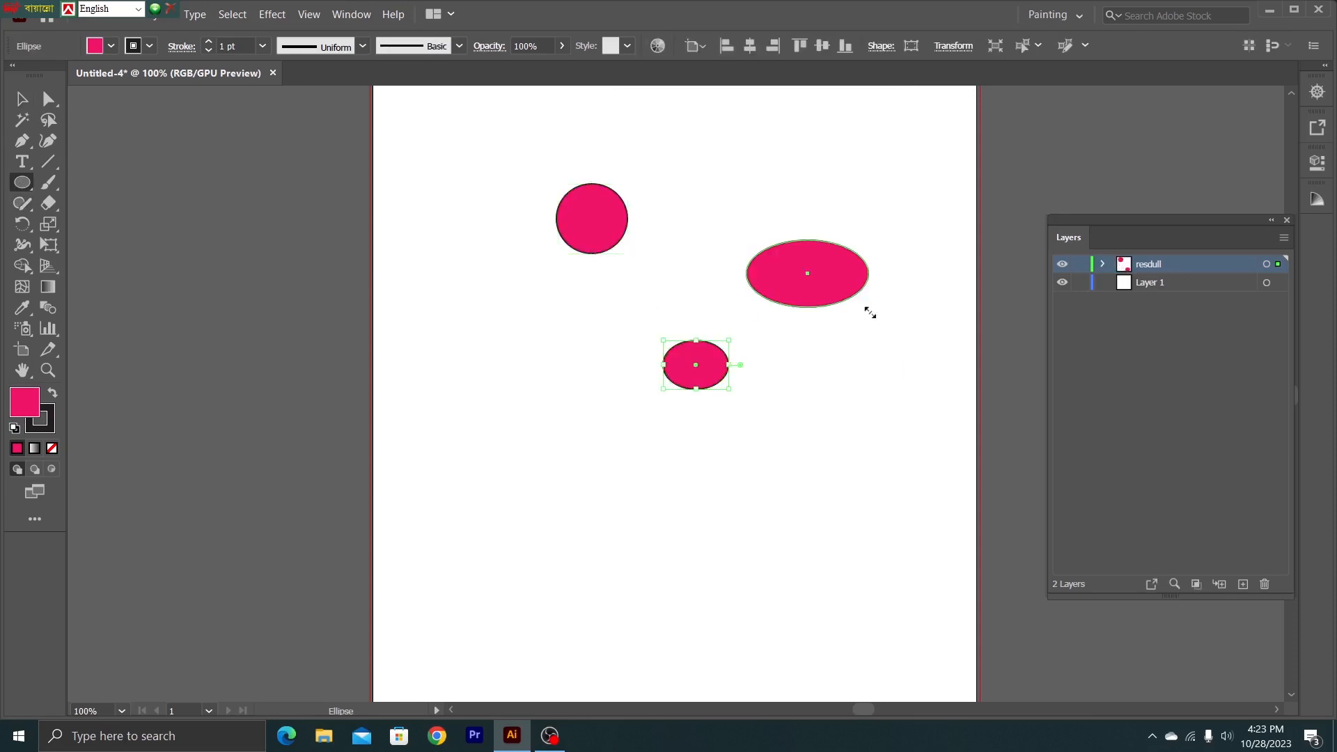
drag(486, 318, 576, 401)
drag(438, 439, 537, 521)
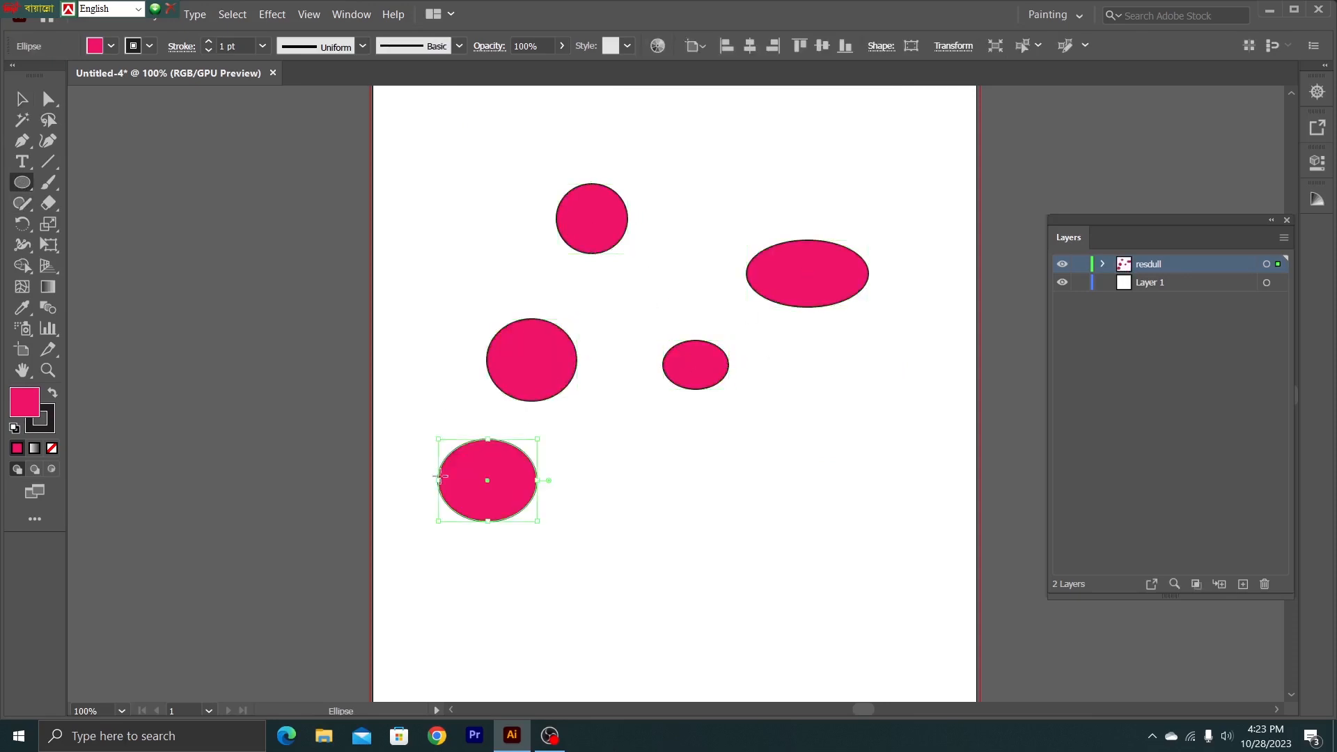
click(22, 99)
click(453, 264)
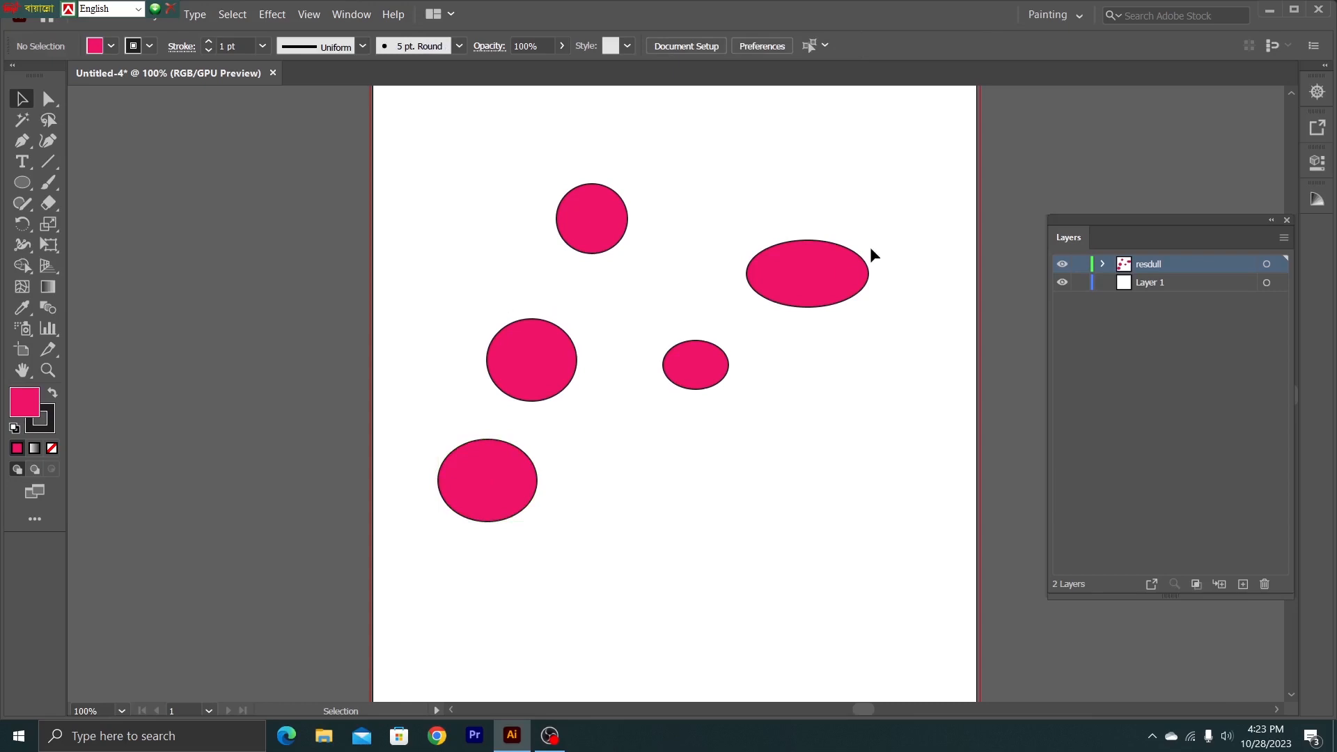
Step: Select all five ellipses, scale them down together in width and height, and reposition them near the artboard's centre
drag(418, 204, 797, 501)
drag(875, 355, 785, 354)
drag(612, 522, 614, 401)
drag(650, 299, 693, 361)
click(888, 430)
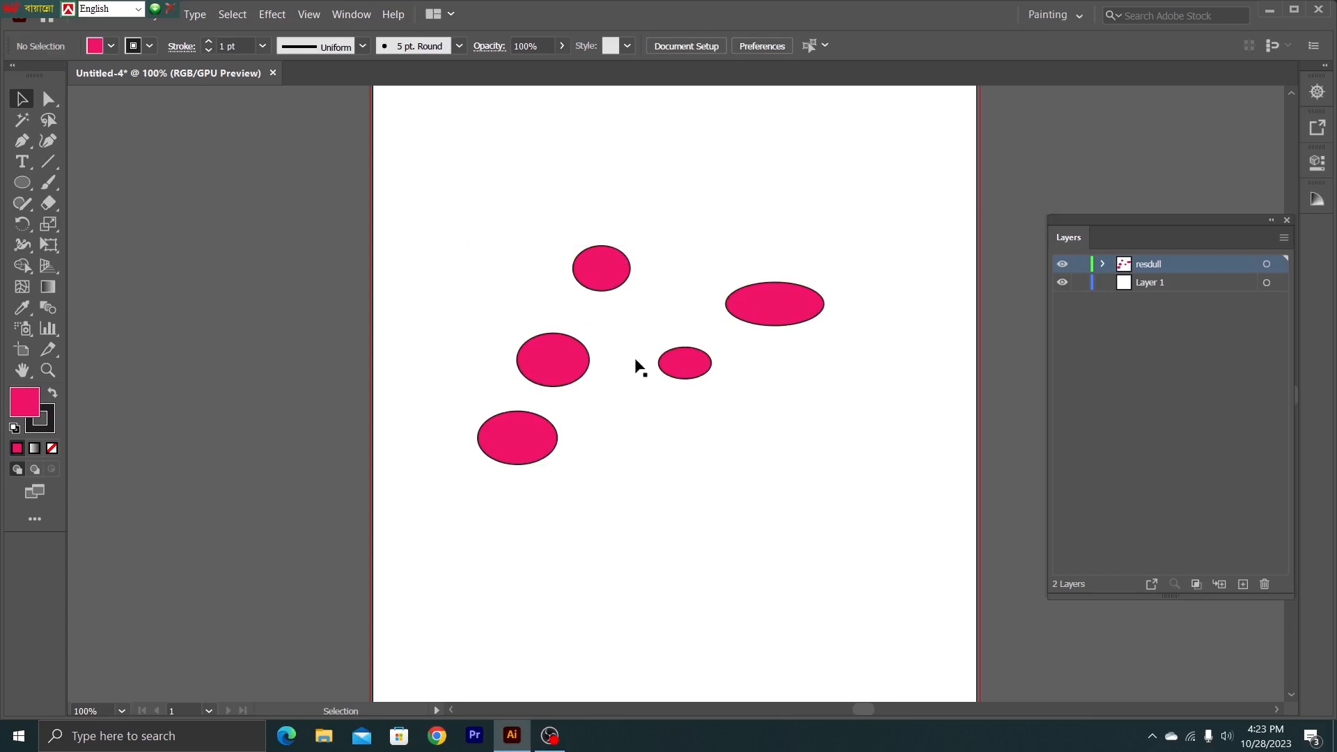
Step: Expand the resdull layer to list its ellipses and rename the layer as yn
click(1104, 264)
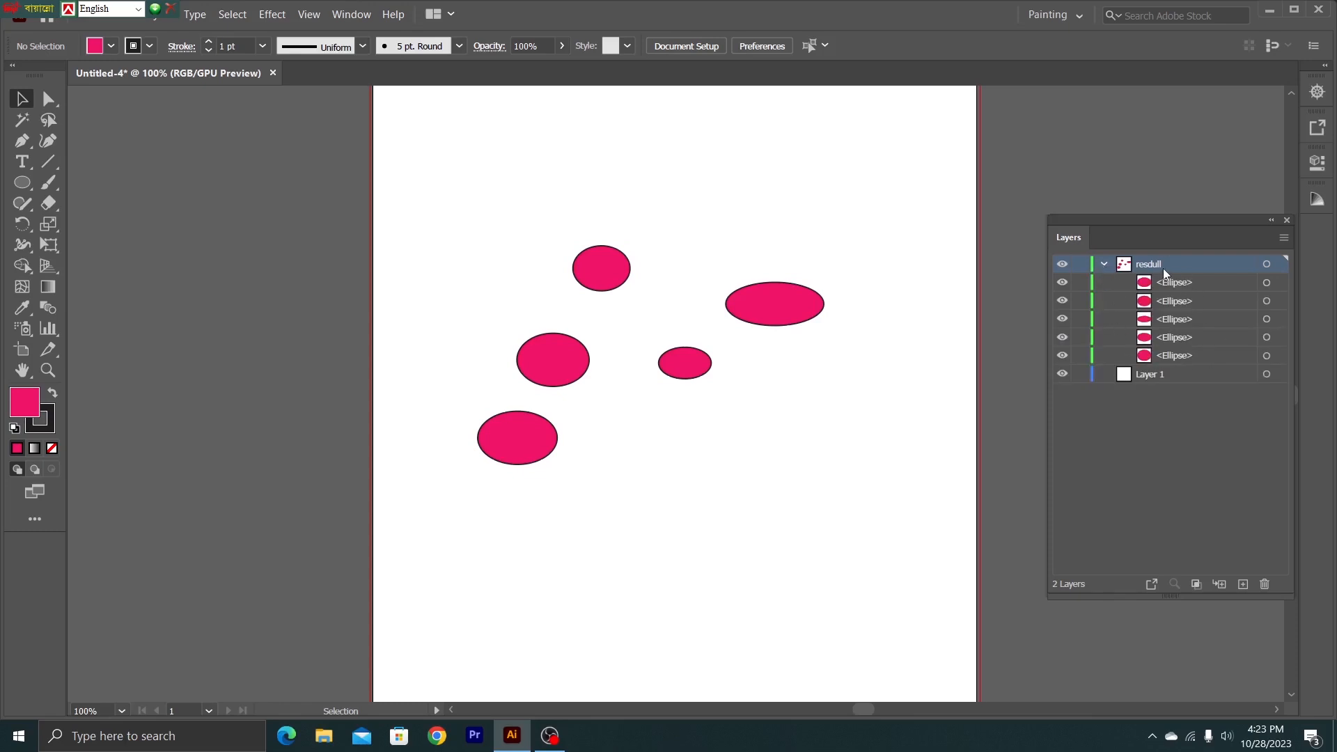
click(775, 317)
click(1018, 330)
double_click(1146, 264)
key(BackSpace)
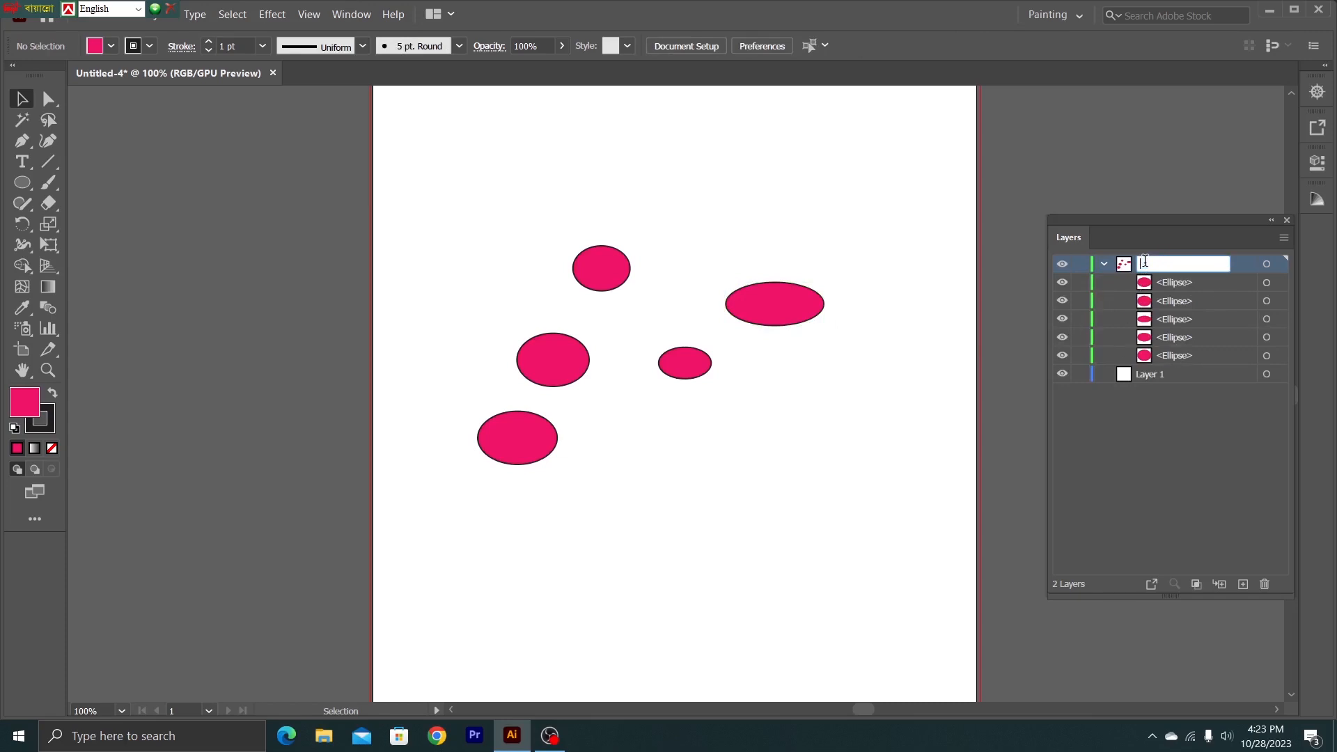
text(yn)
key(Return)
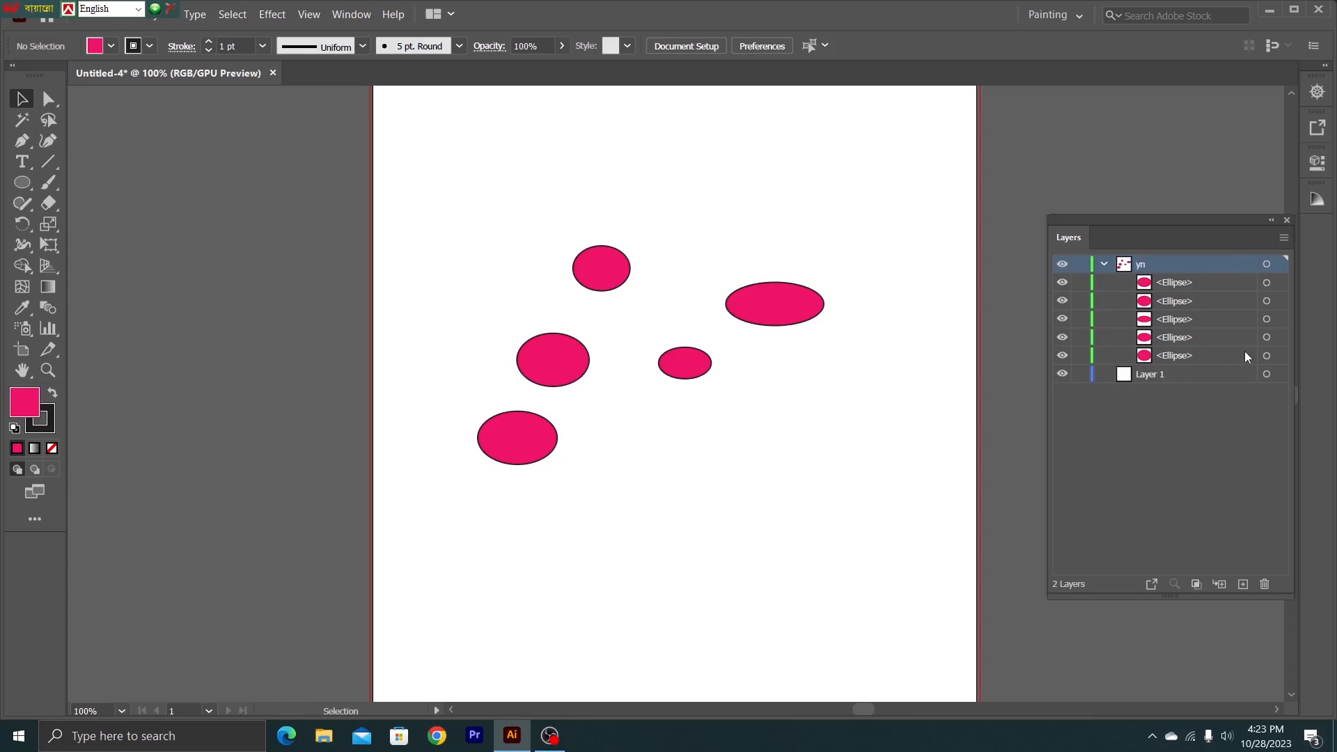
Step: Target the three lowest ellipse entries of the yn layer one by one to identify their shapes on the artboard
click(1267, 356)
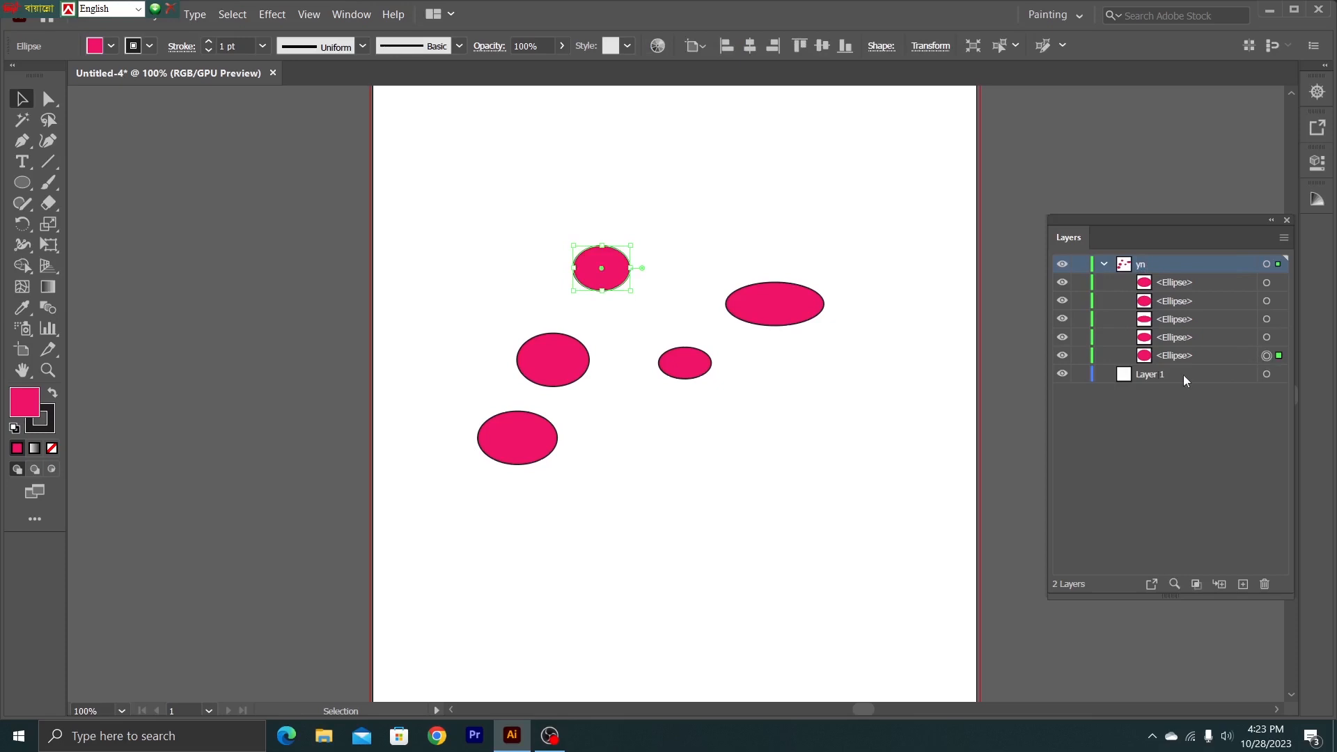
click(1266, 338)
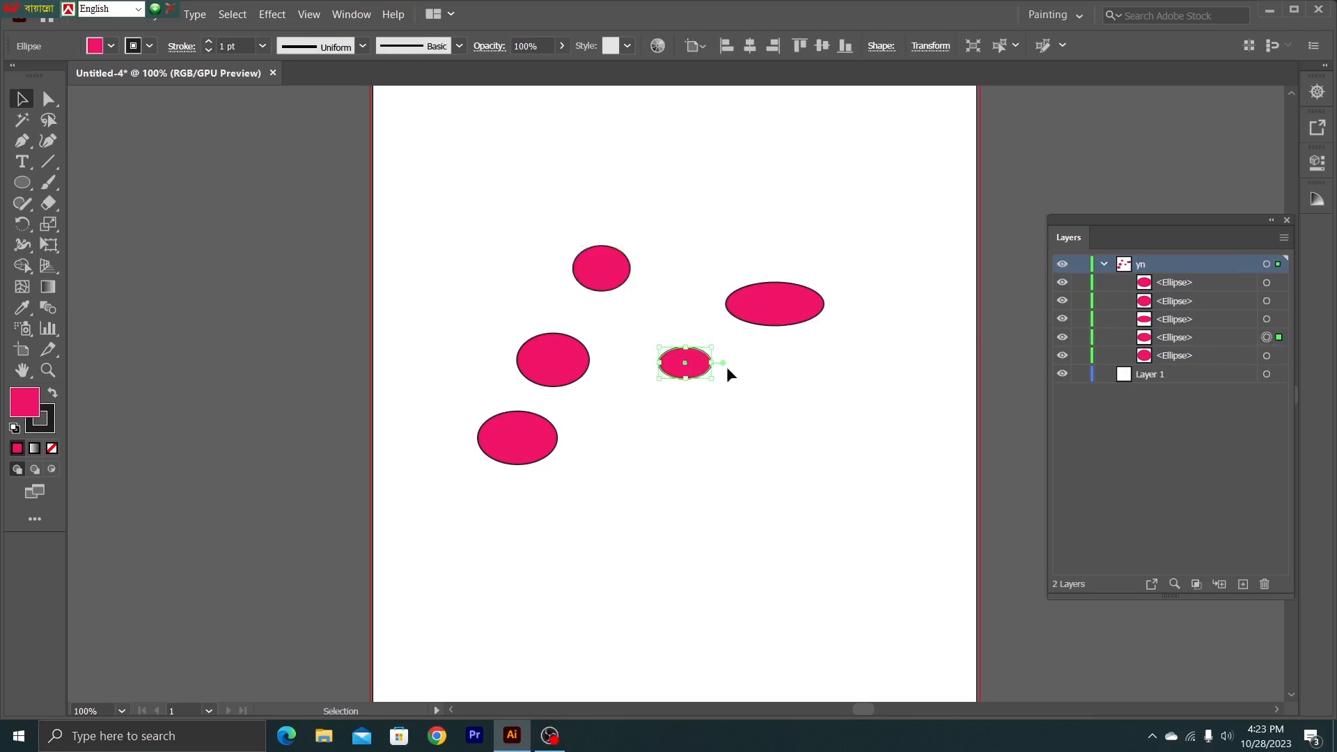
click(1265, 319)
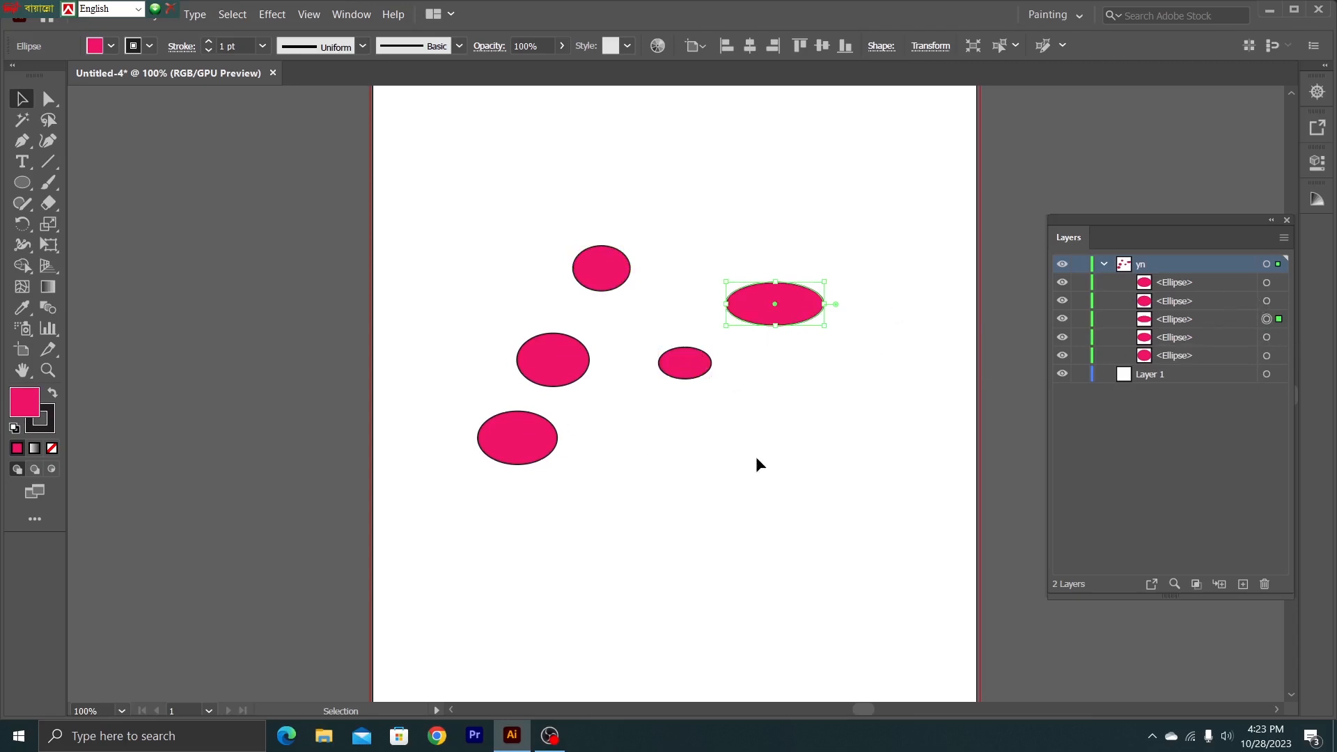
click(780, 487)
Step: Rename the wide ellipse on the artboard's right side as en2 in the yn layer
click(762, 313)
double_click(1177, 320)
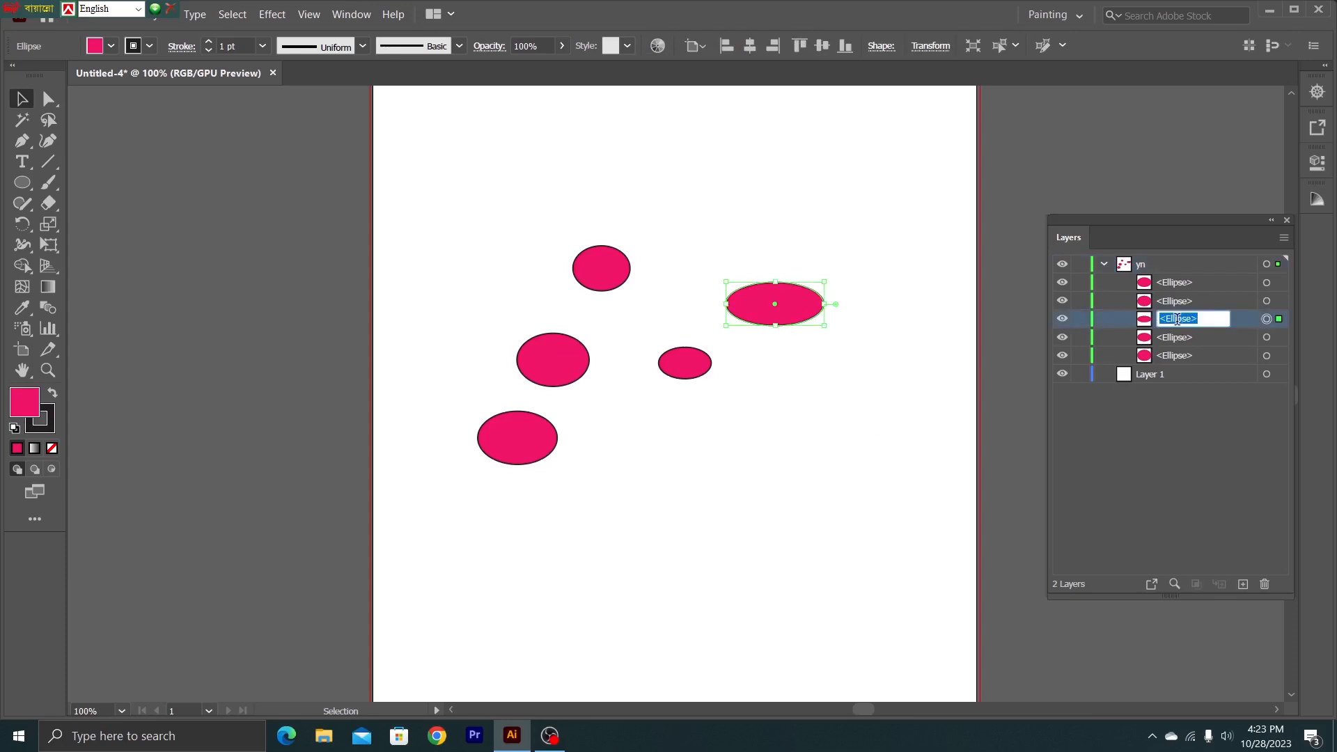
key(BackSpace)
text(en2)
key(Return)
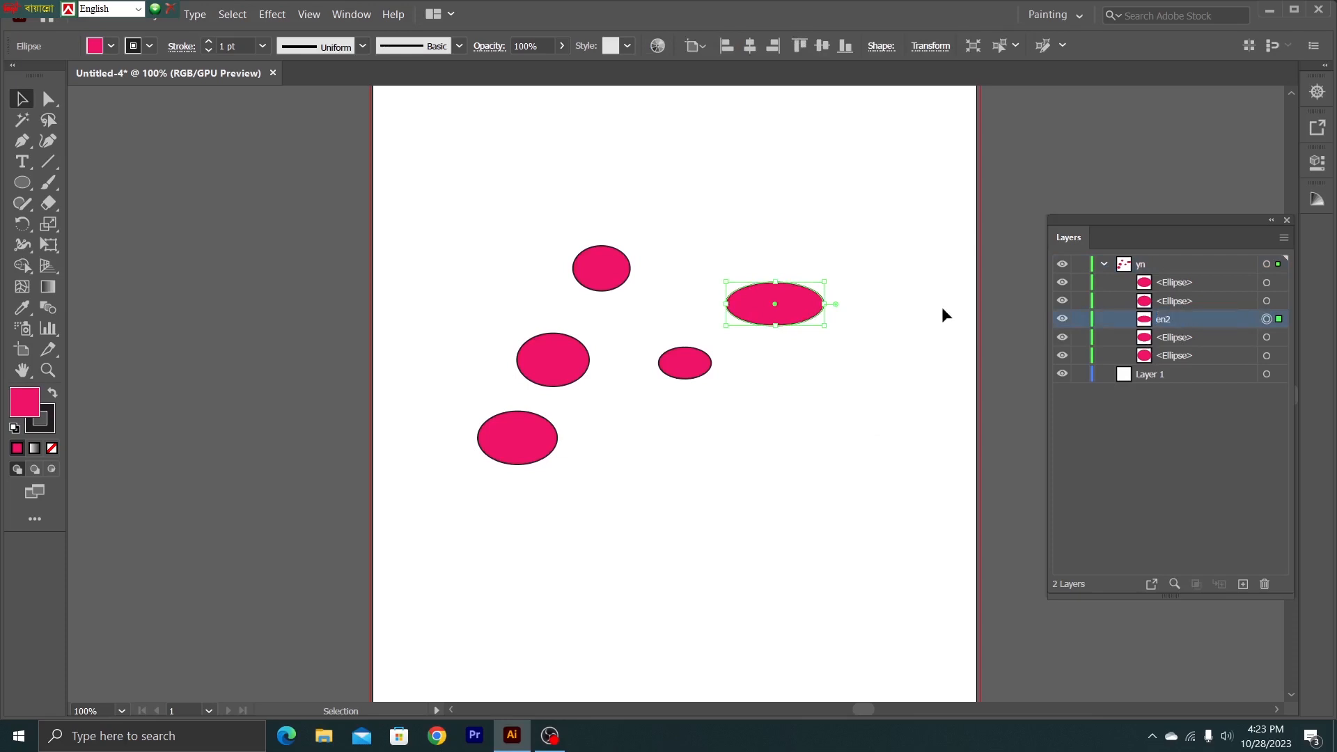
click(833, 369)
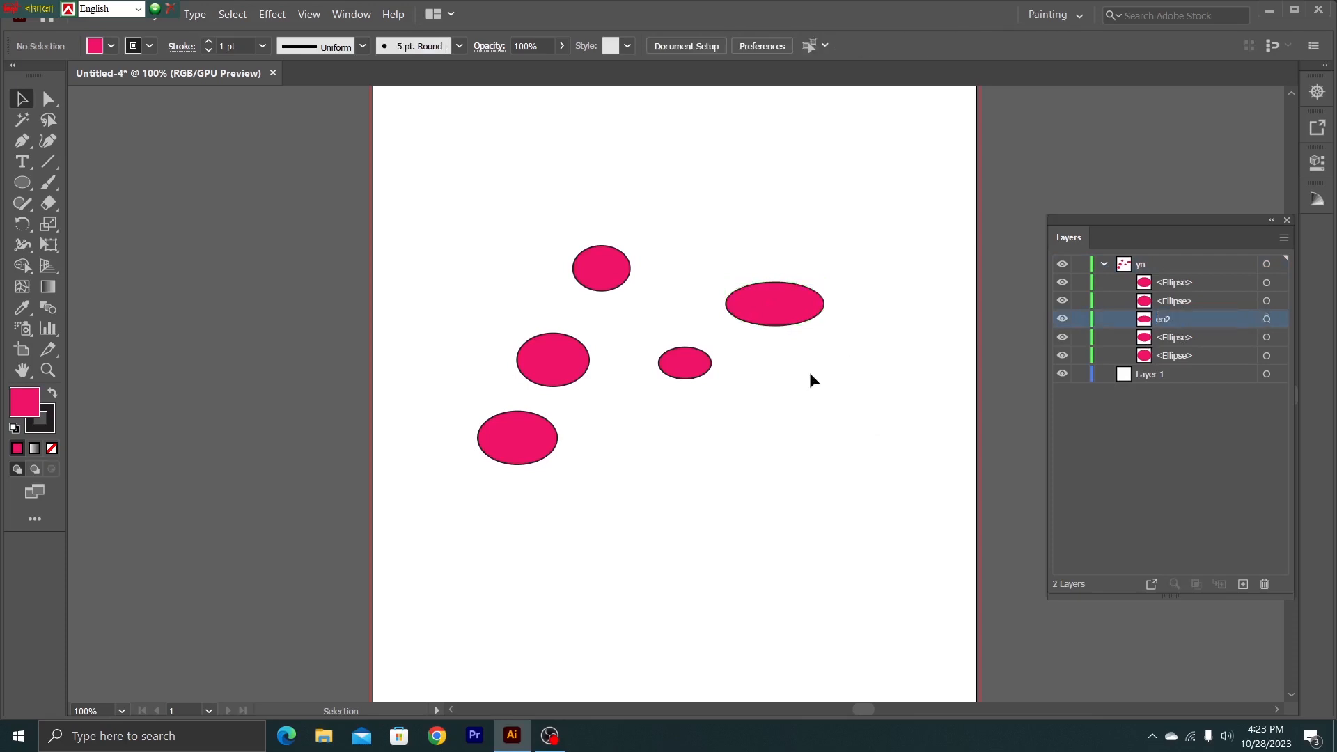
Step: Rename the smallest ellipse near the artboard's centre as small in the yn layer
click(699, 373)
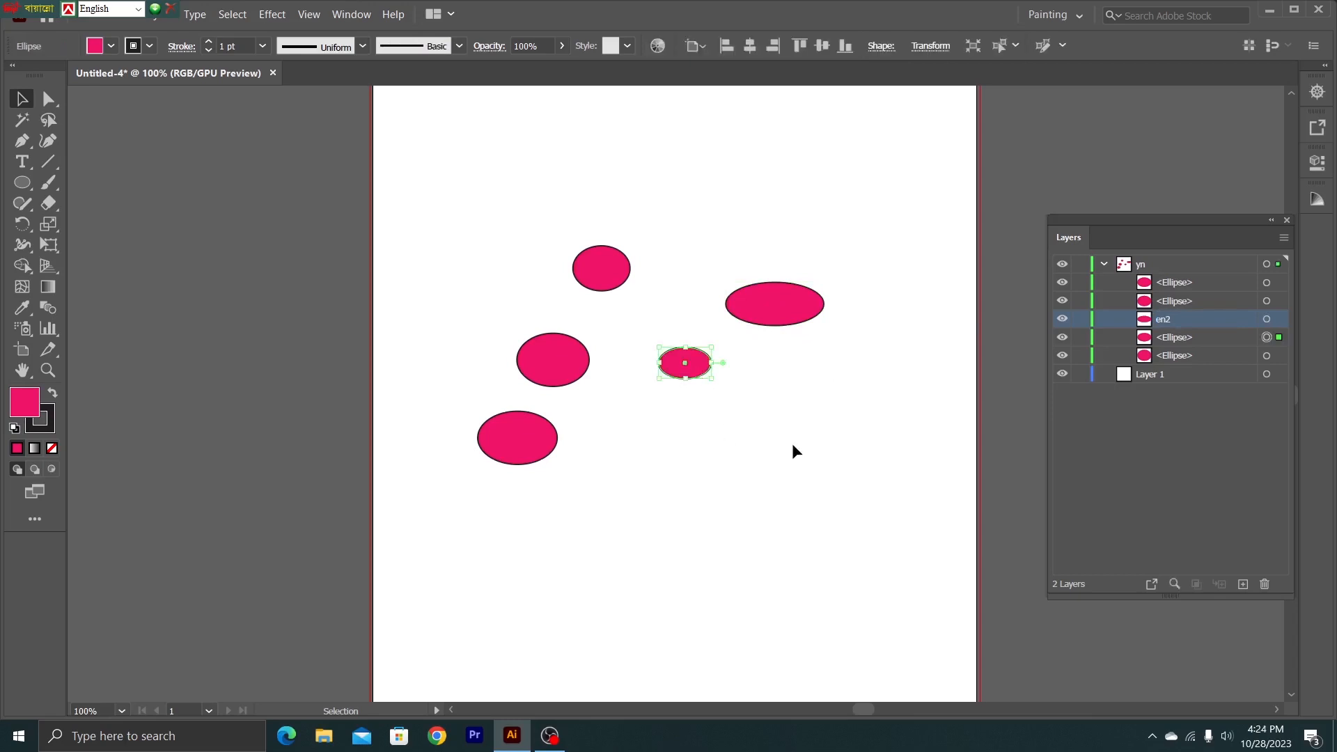
double_click(1178, 338)
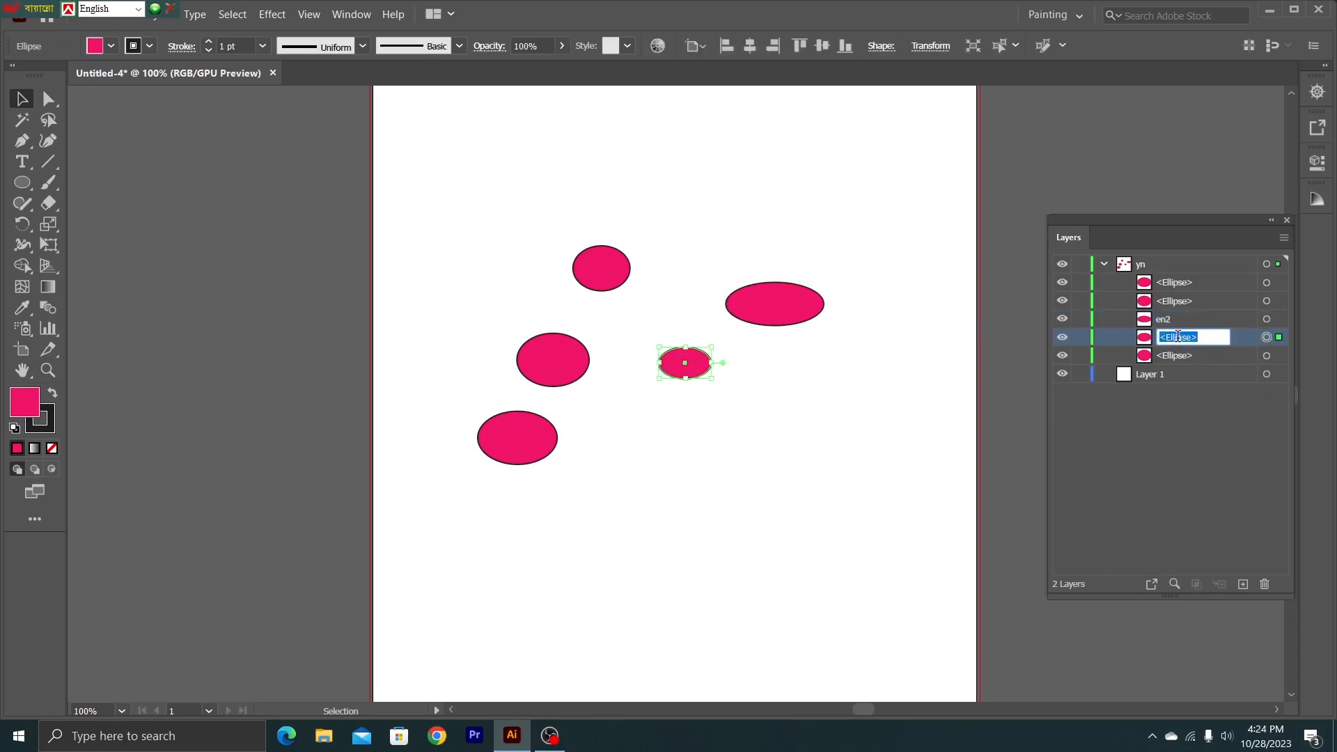
key(BackSpace)
text(small)
key(Return)
click(1129, 449)
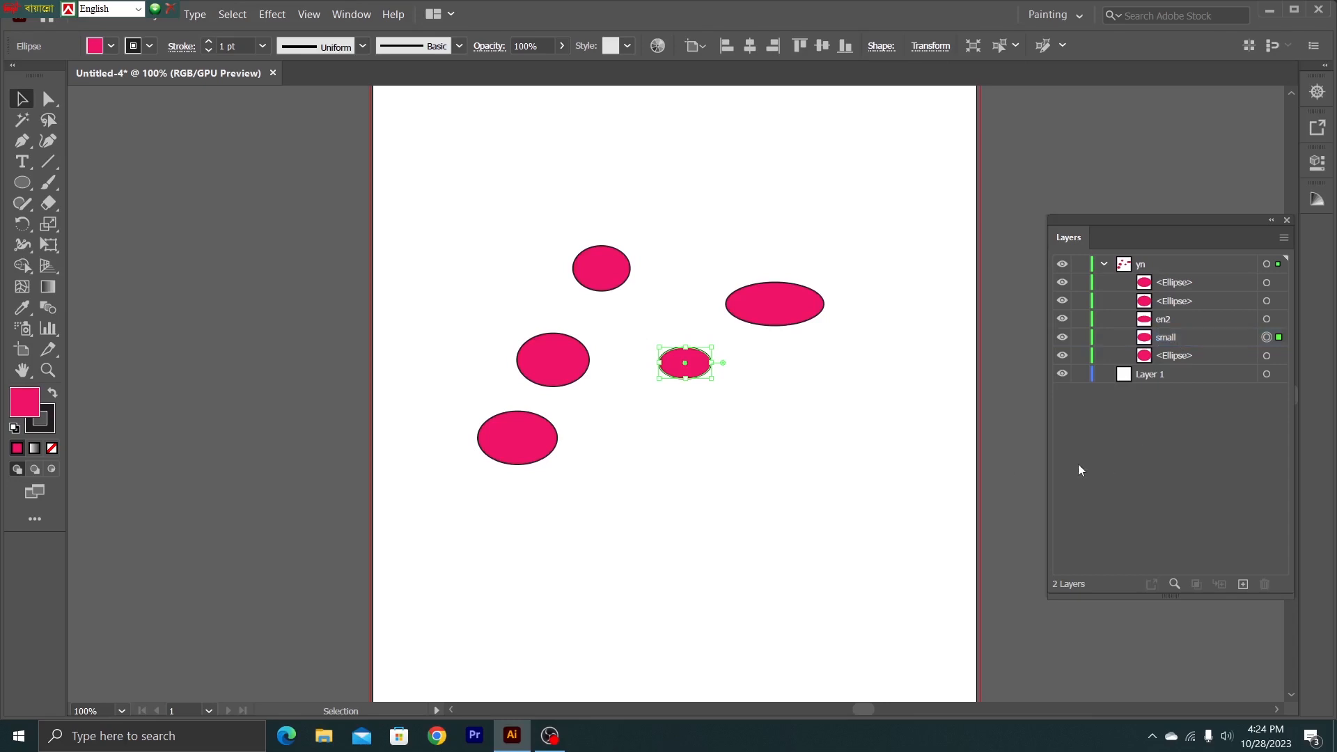
click(749, 392)
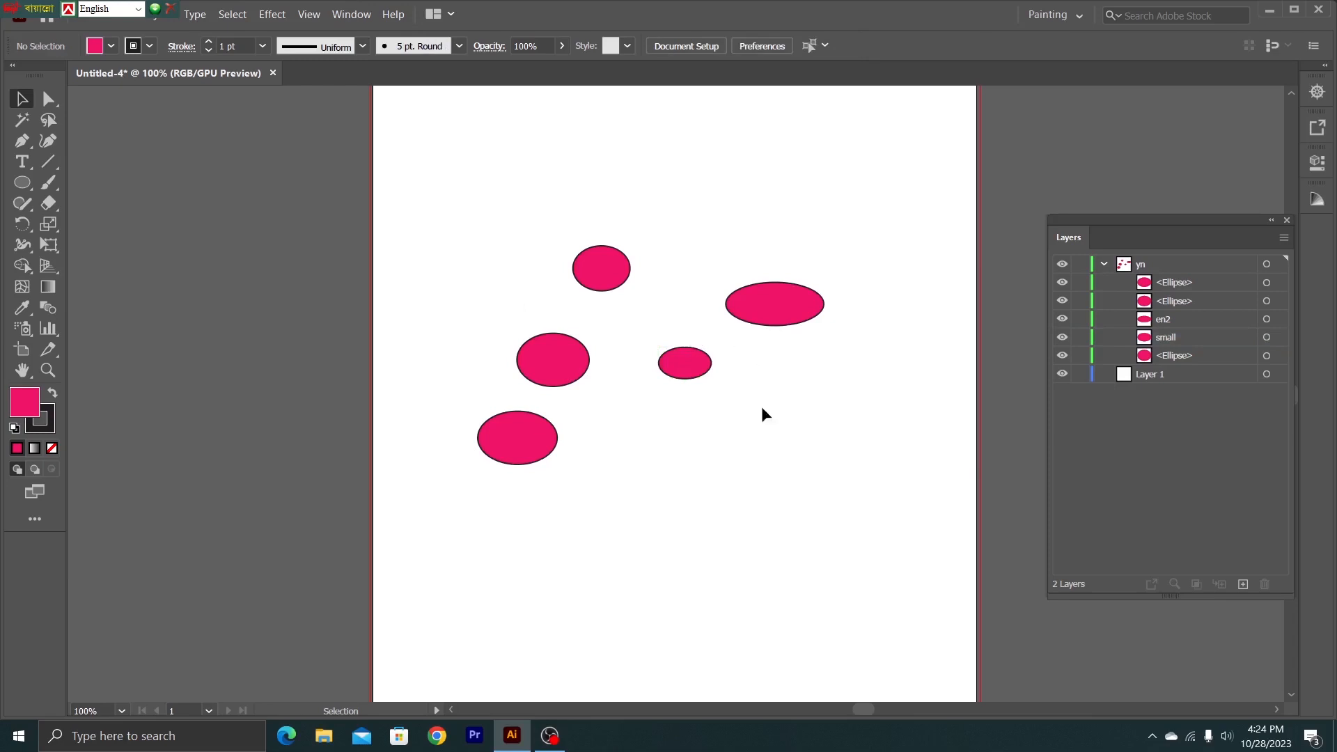
Step: Collapse the yn layer's object list and delete Layer 1
click(775, 308)
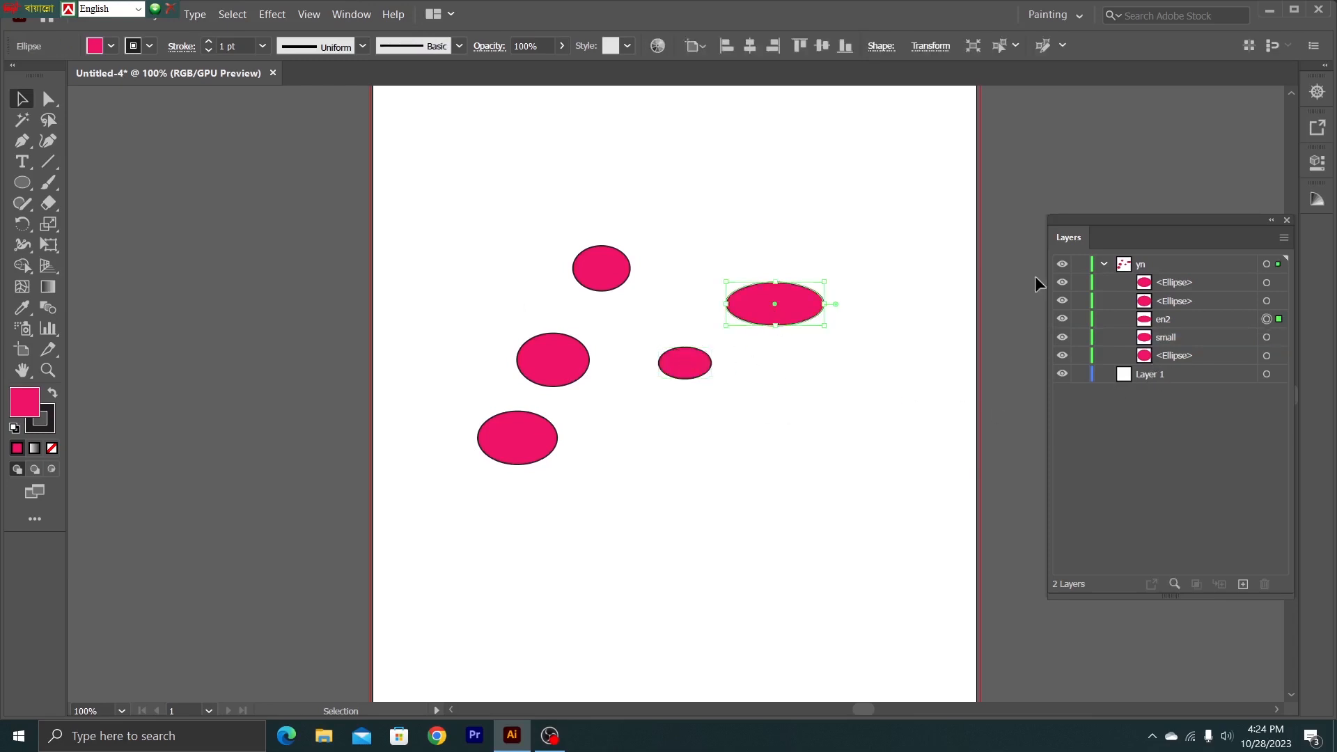
click(1104, 264)
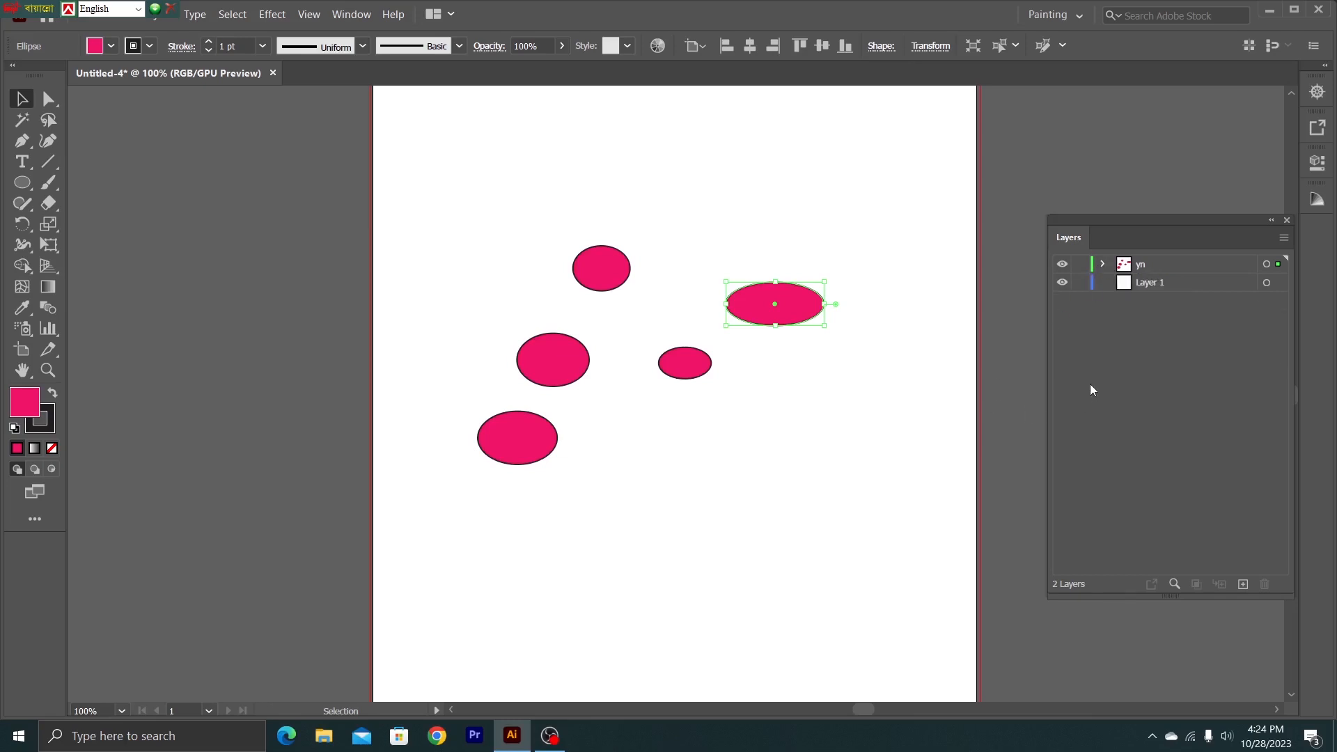
click(1166, 285)
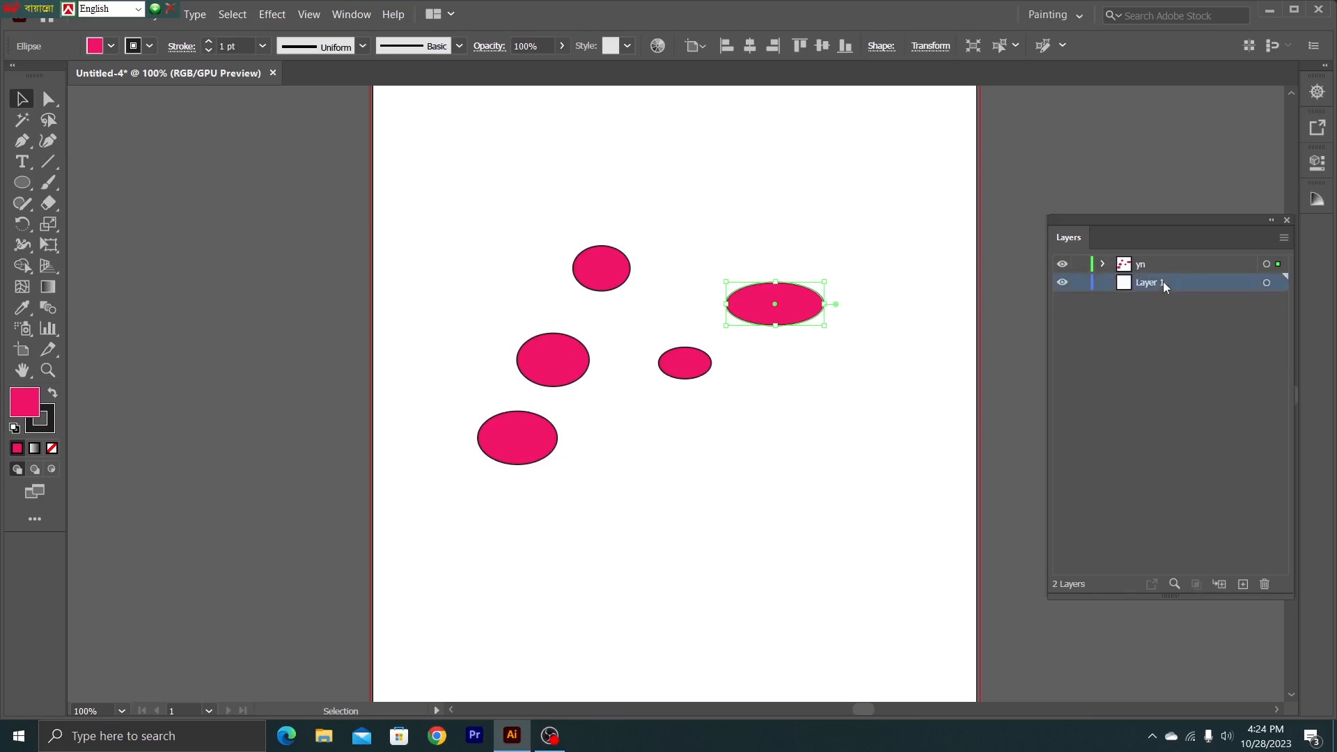
click(1265, 585)
Step: Select all five ellipses on the artboard and delete them
click(773, 528)
drag(407, 242, 815, 547)
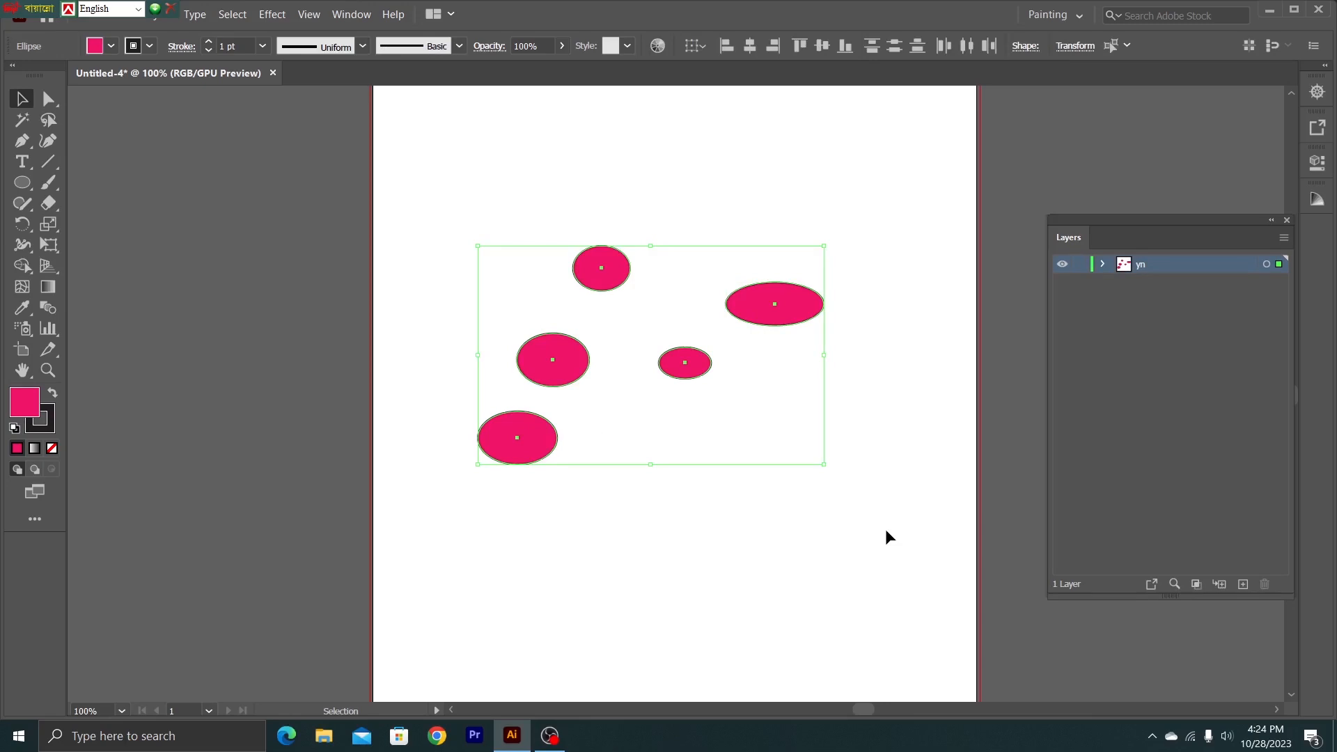
key(Delete)
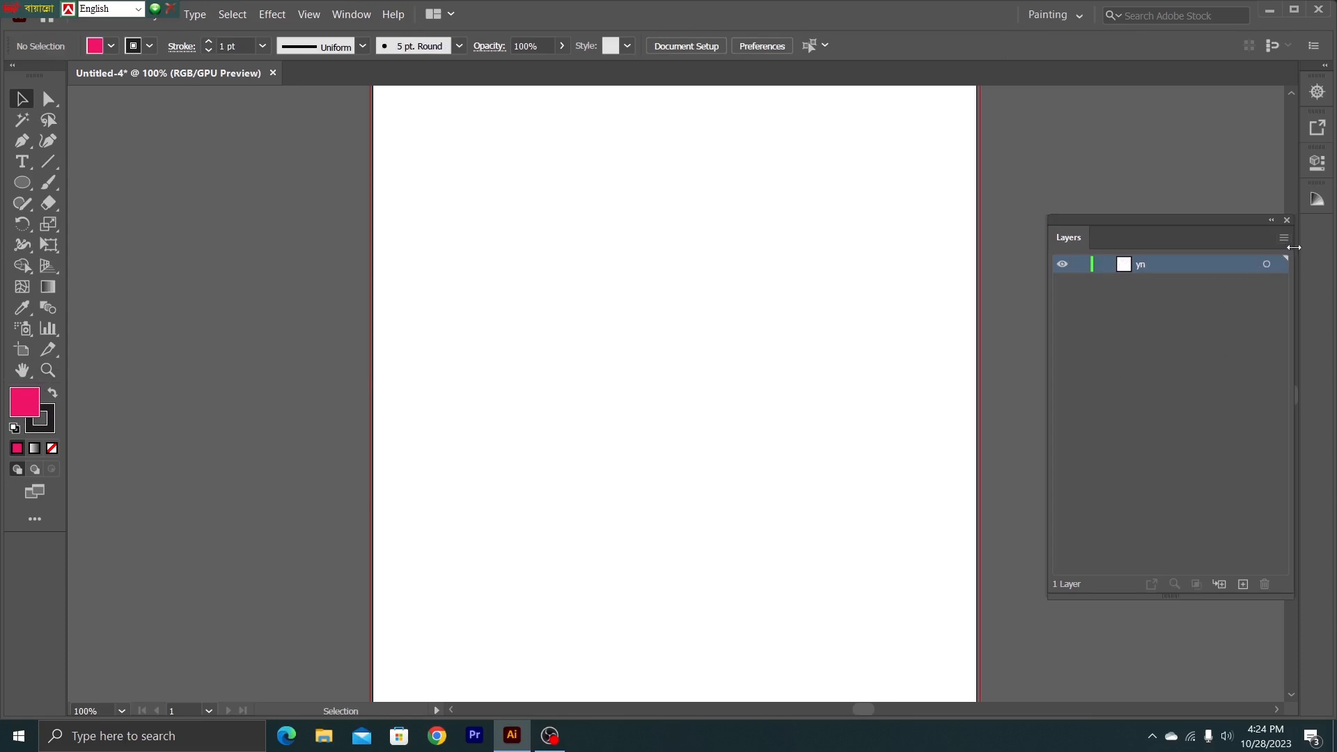
Step: Set the row size of the layer list to Large
click(1286, 238)
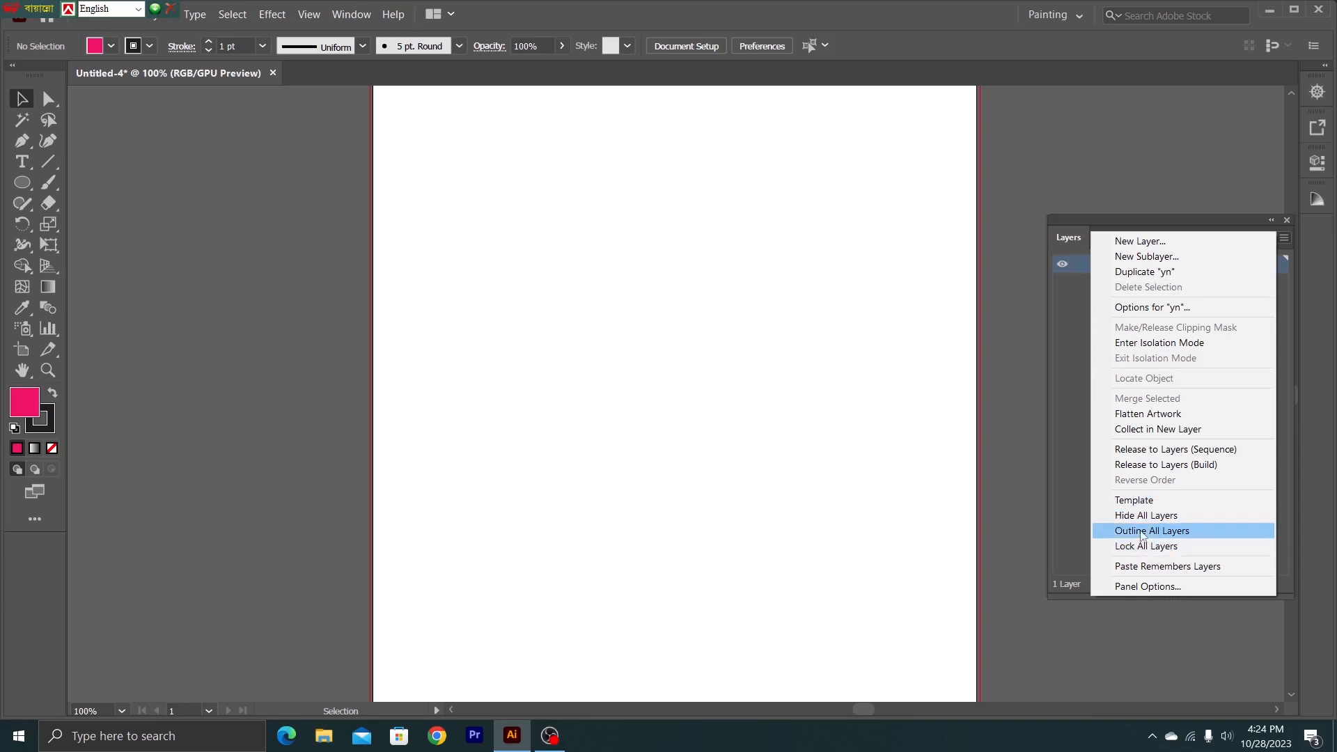
click(1134, 592)
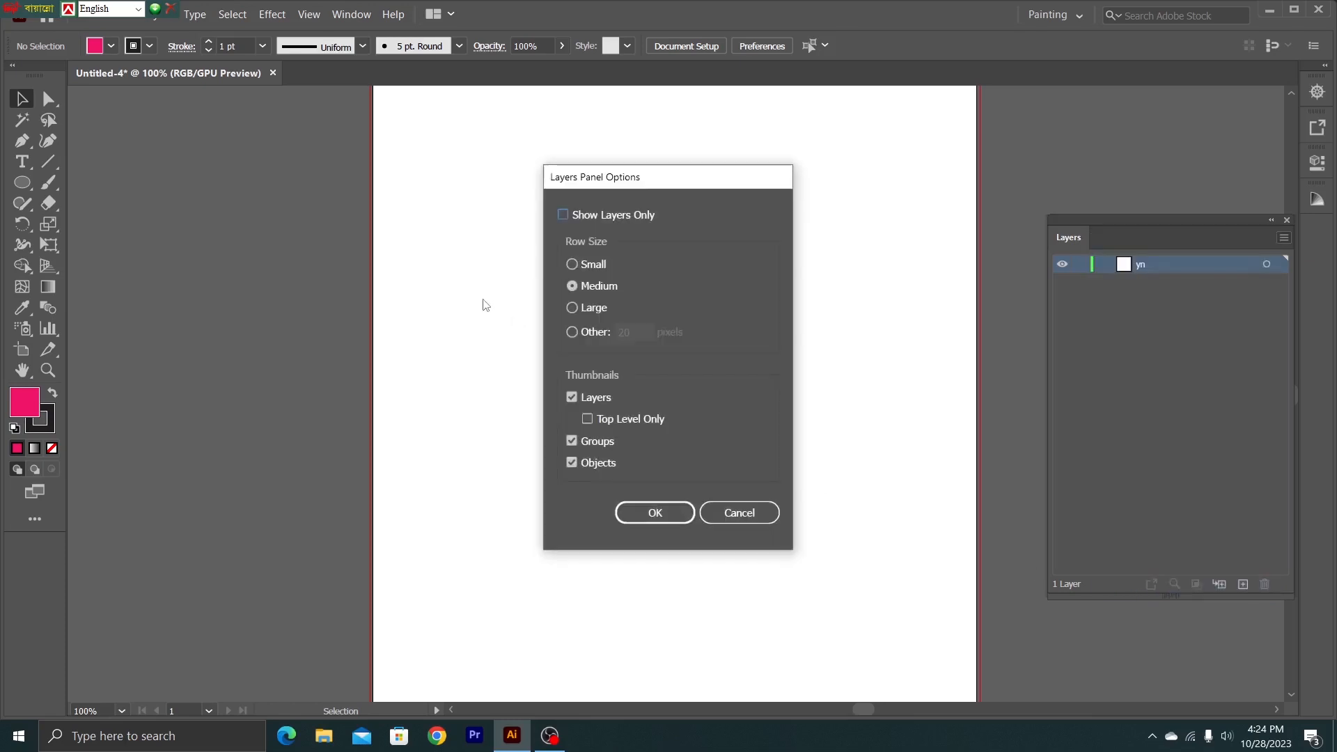
click(572, 308)
click(652, 512)
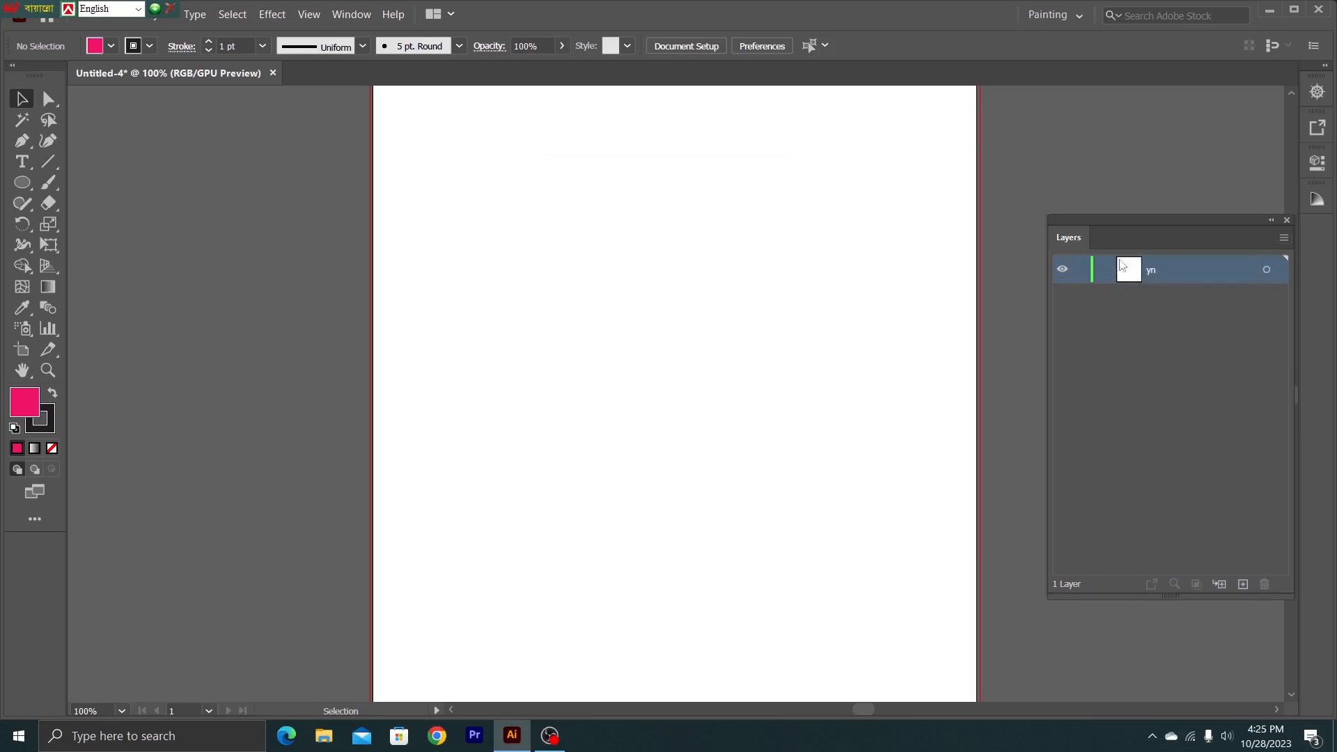
Step: Set the row size of the layer list back to Medium
click(1284, 238)
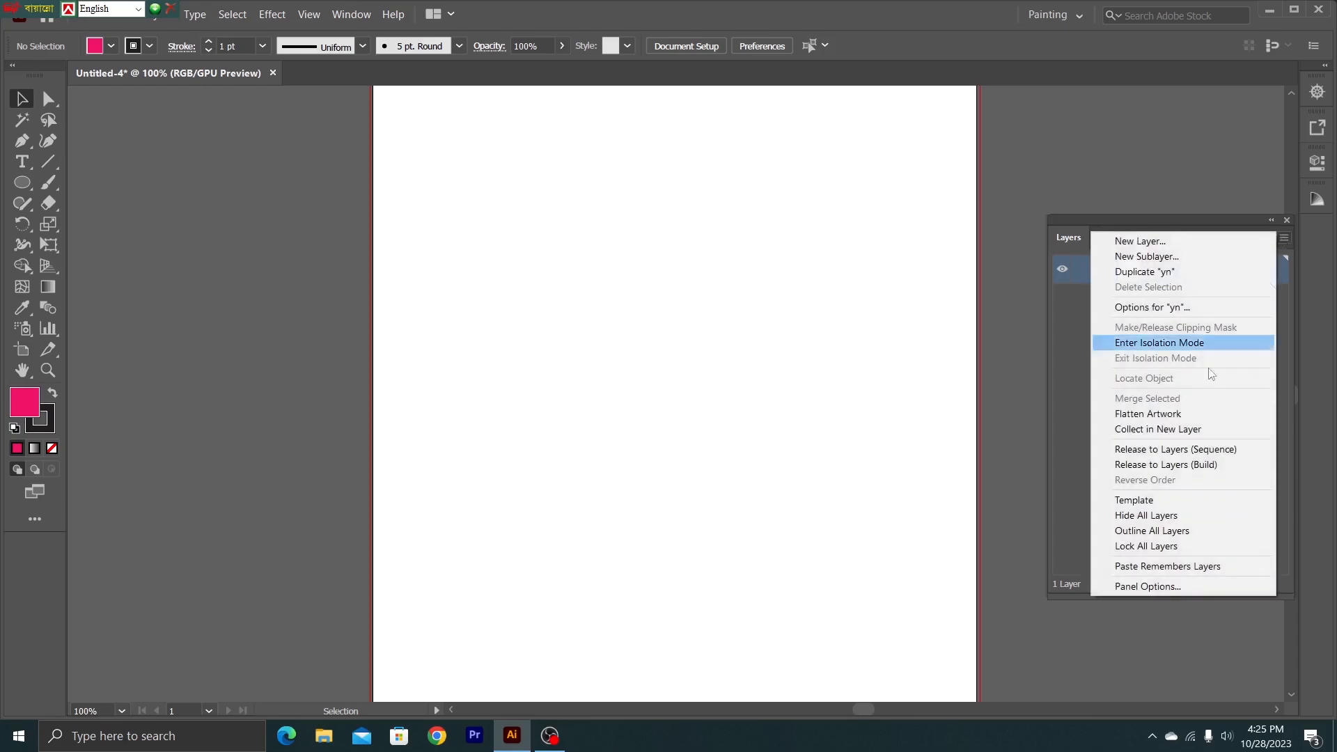
click(1147, 586)
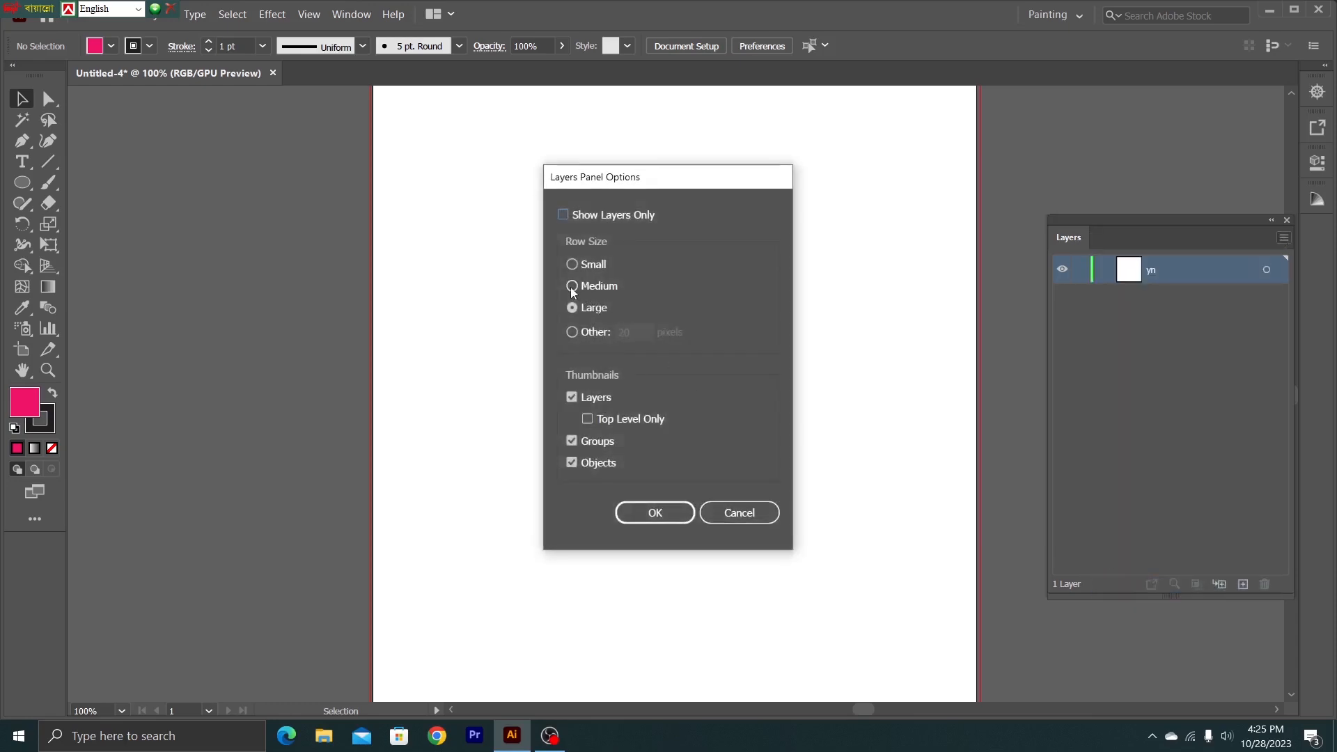
click(572, 286)
click(654, 513)
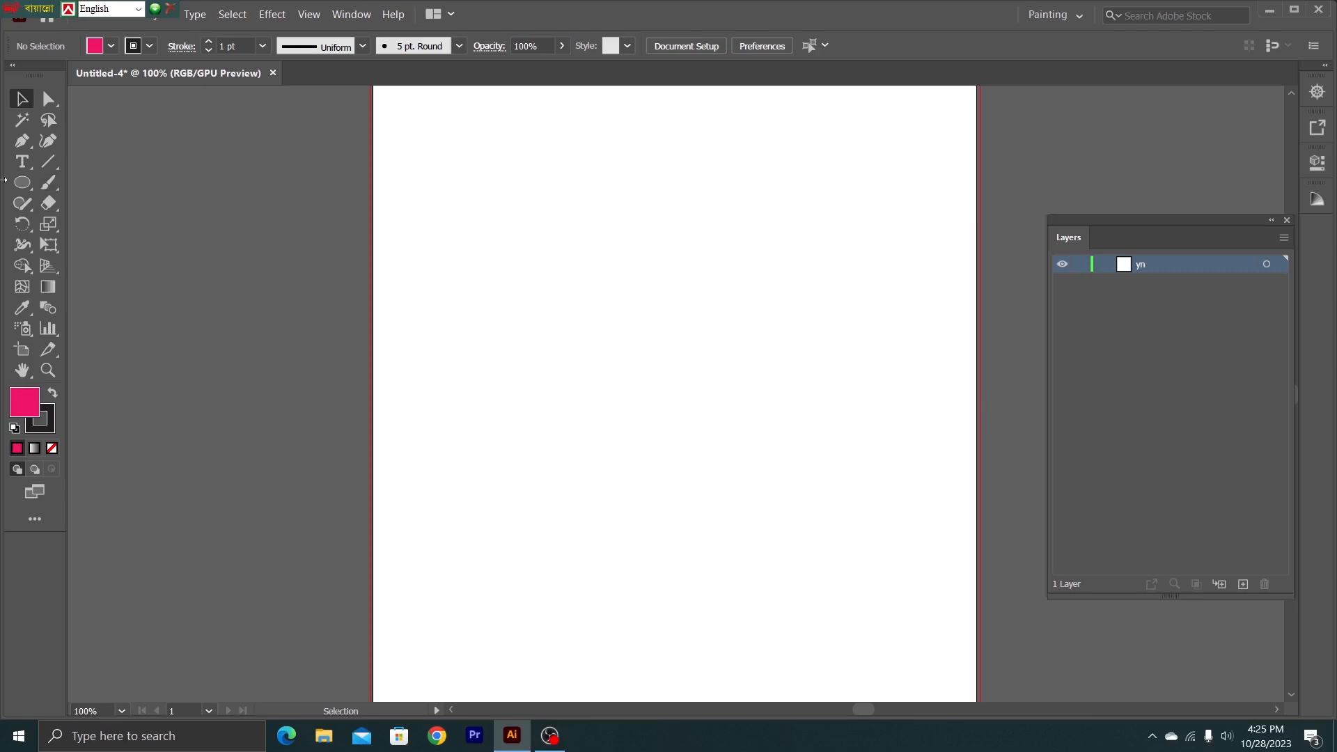
Step: Draw a tall rectangle in the artboard's upper half and a shorter rounded rectangle to its right
drag(22, 182, 112, 184)
mouse_move(505, 141)
mouse_down()
mouse_move(678, 349)
mouse_move(621, 386)
mouse_up()
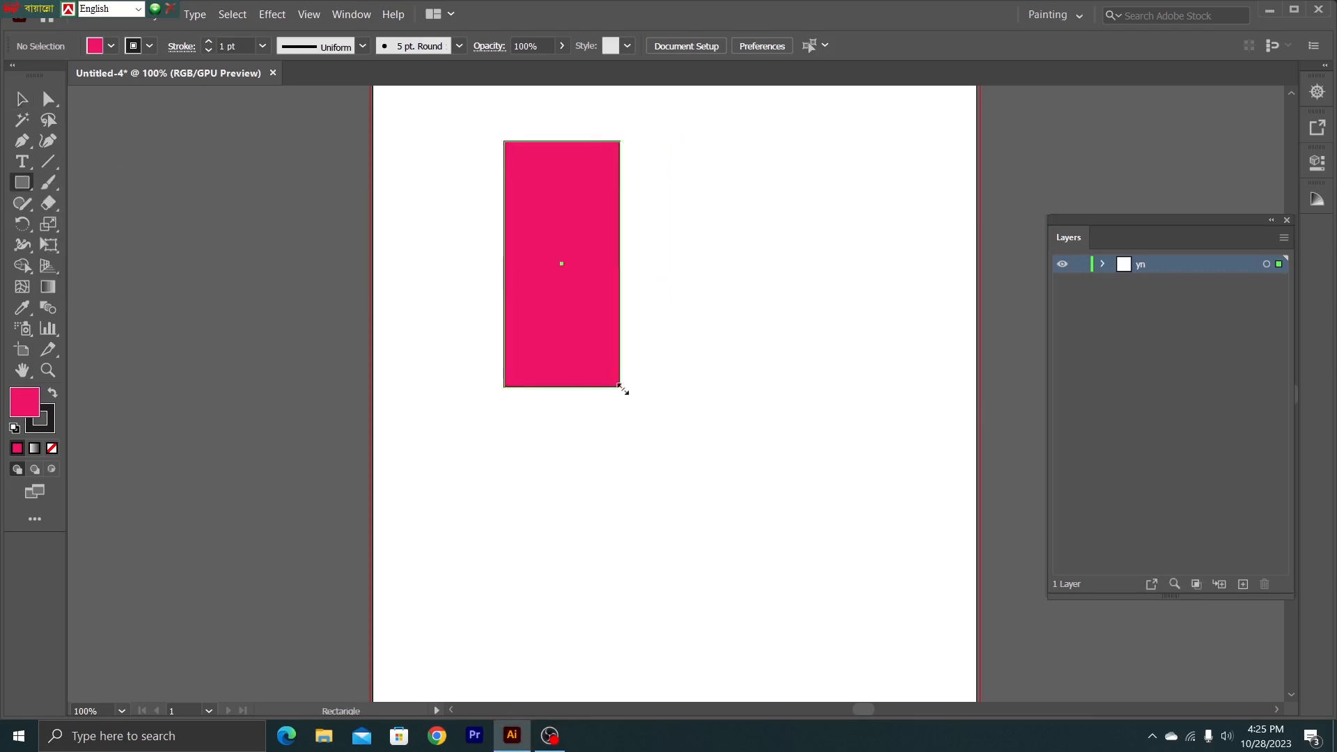
click(26, 186)
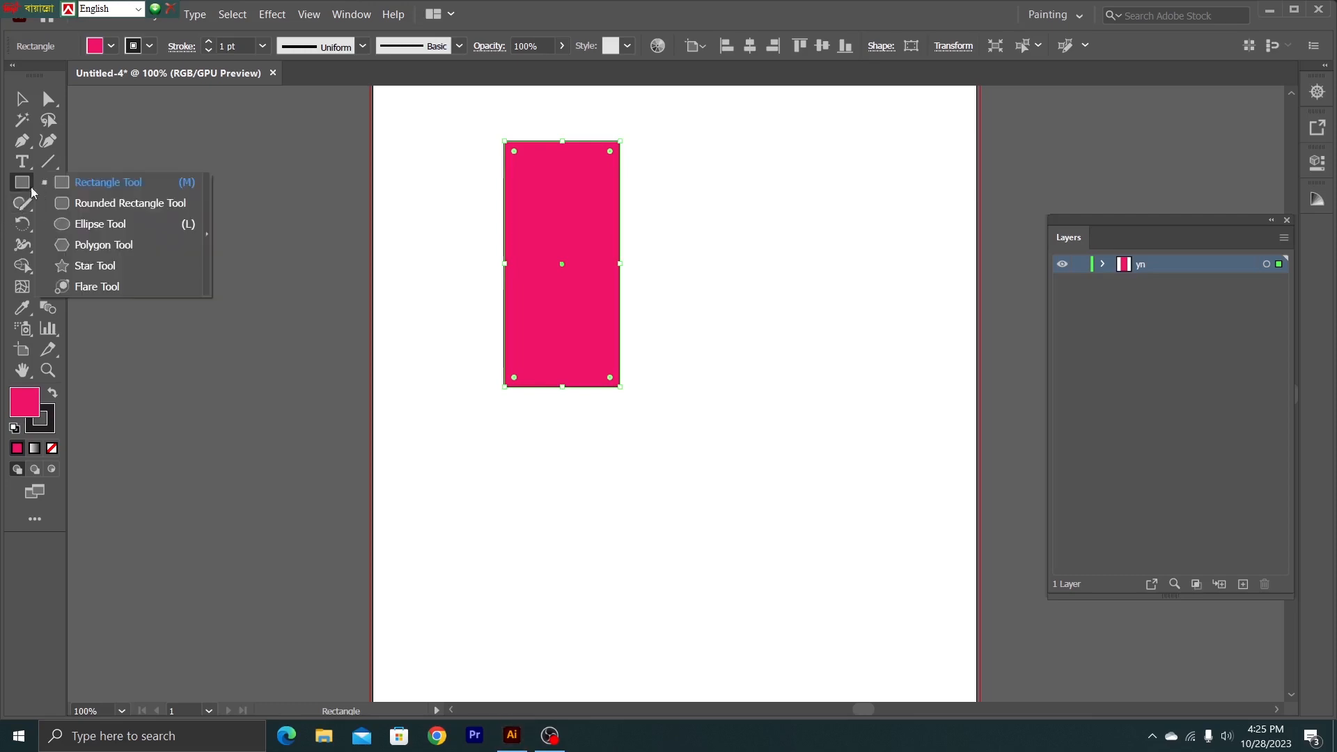
click(112, 203)
drag(667, 186, 784, 374)
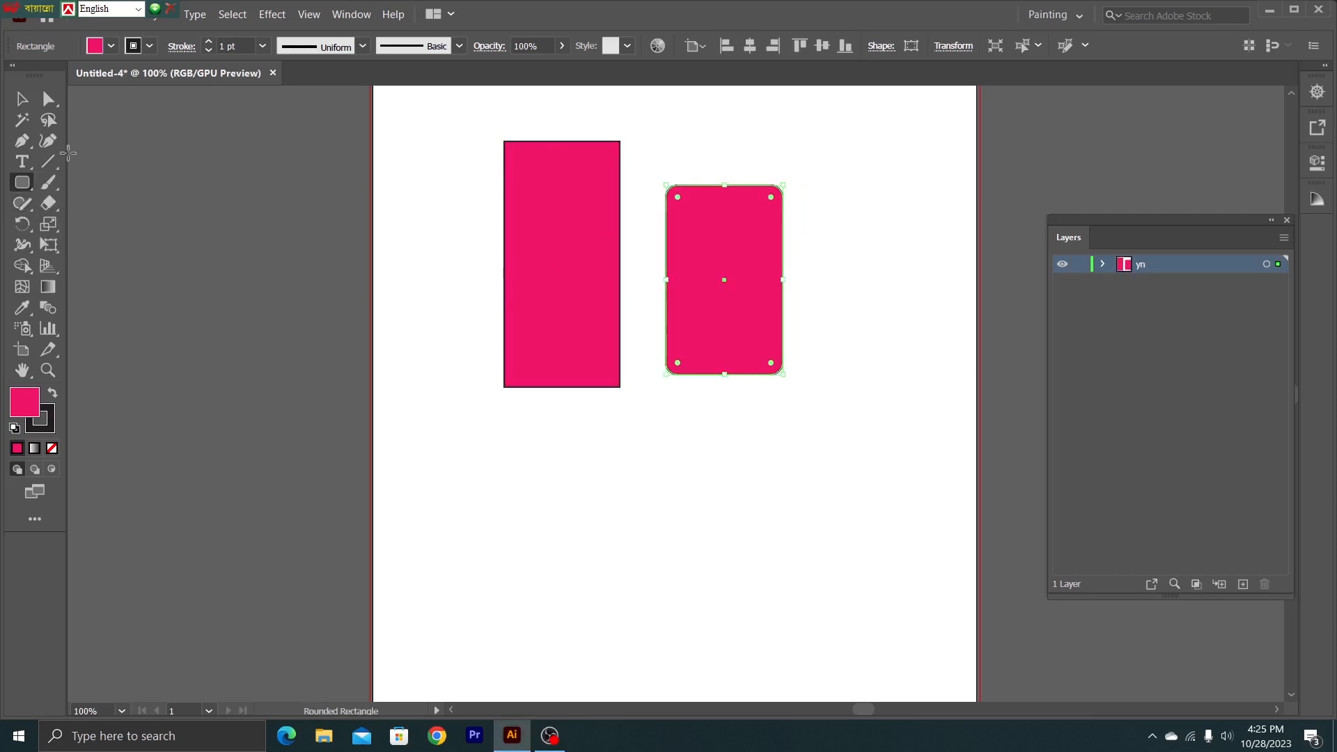
Step: Create a 6-sided polygon with a 50 px radius on the artboard's left edge
click(23, 183)
click(105, 245)
click(372, 221)
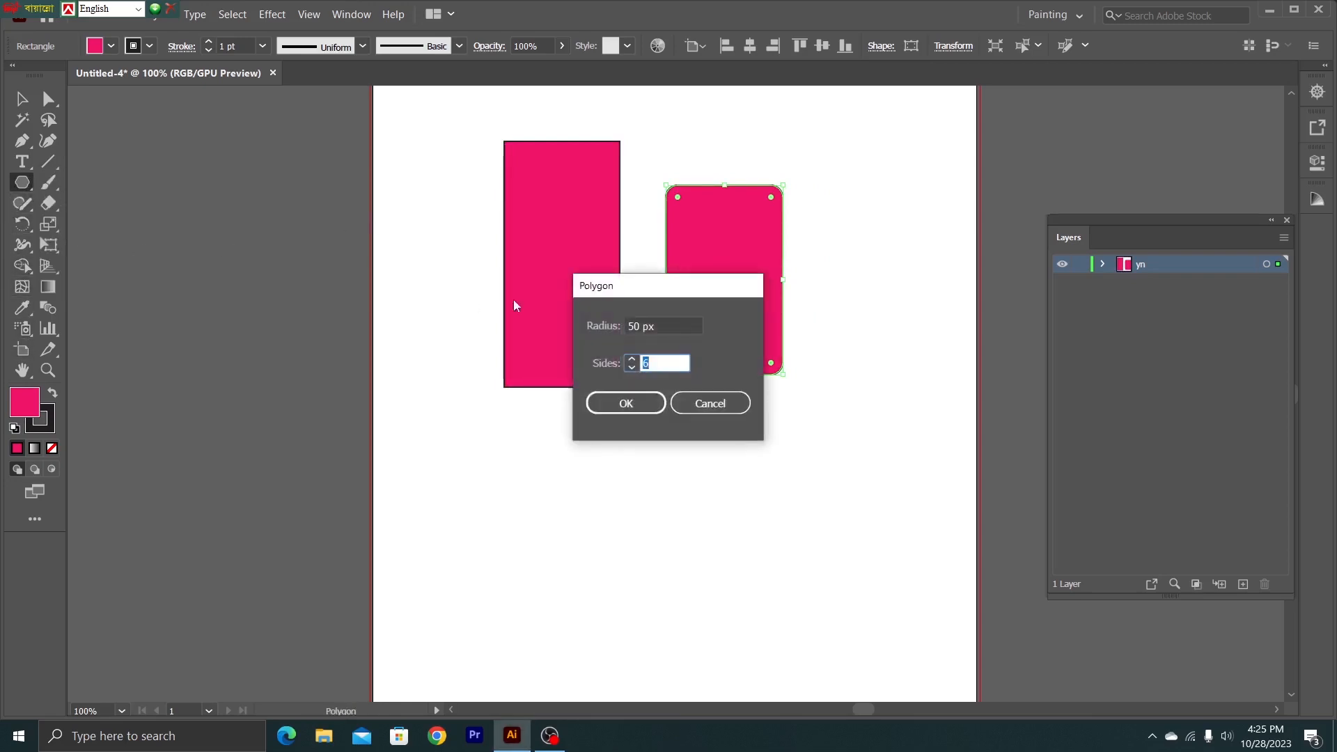
click(621, 400)
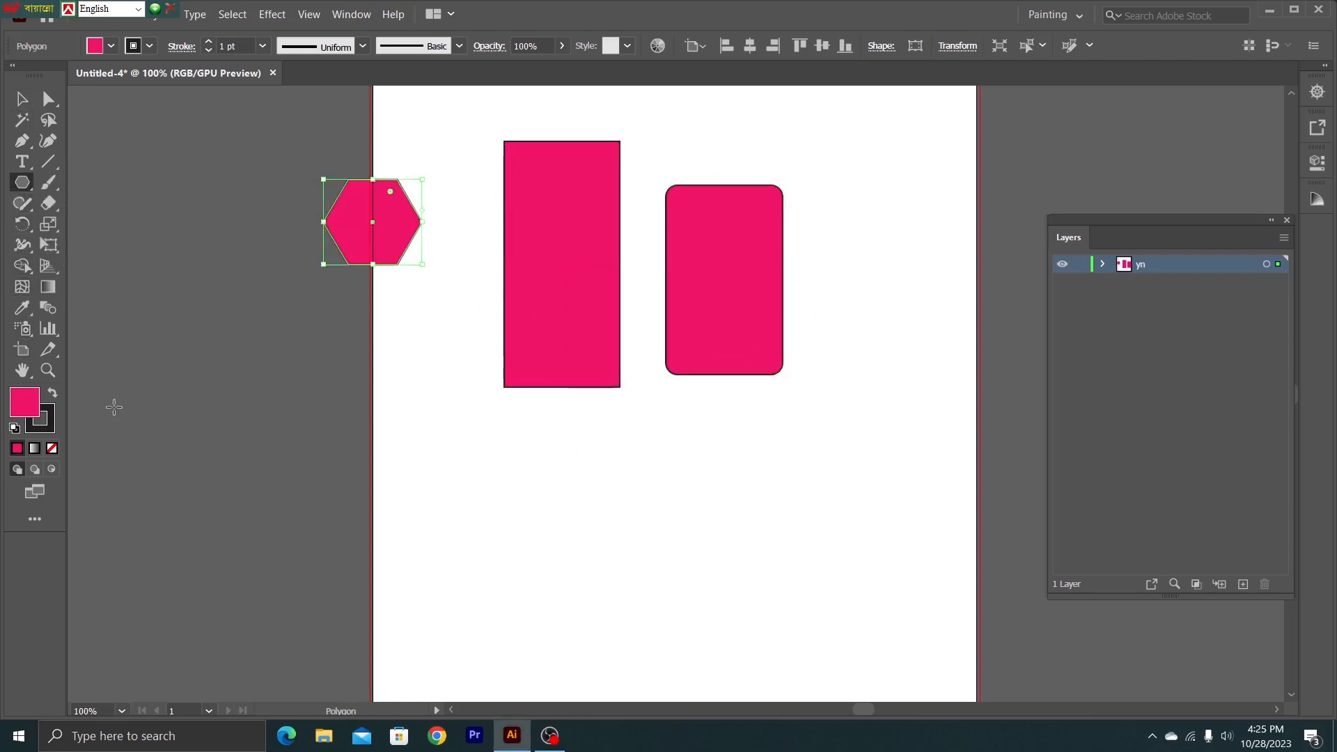
Step: Fill the hexagon with a muted purplish pink
double_click(27, 401)
click(146, 170)
click(448, 103)
click(22, 103)
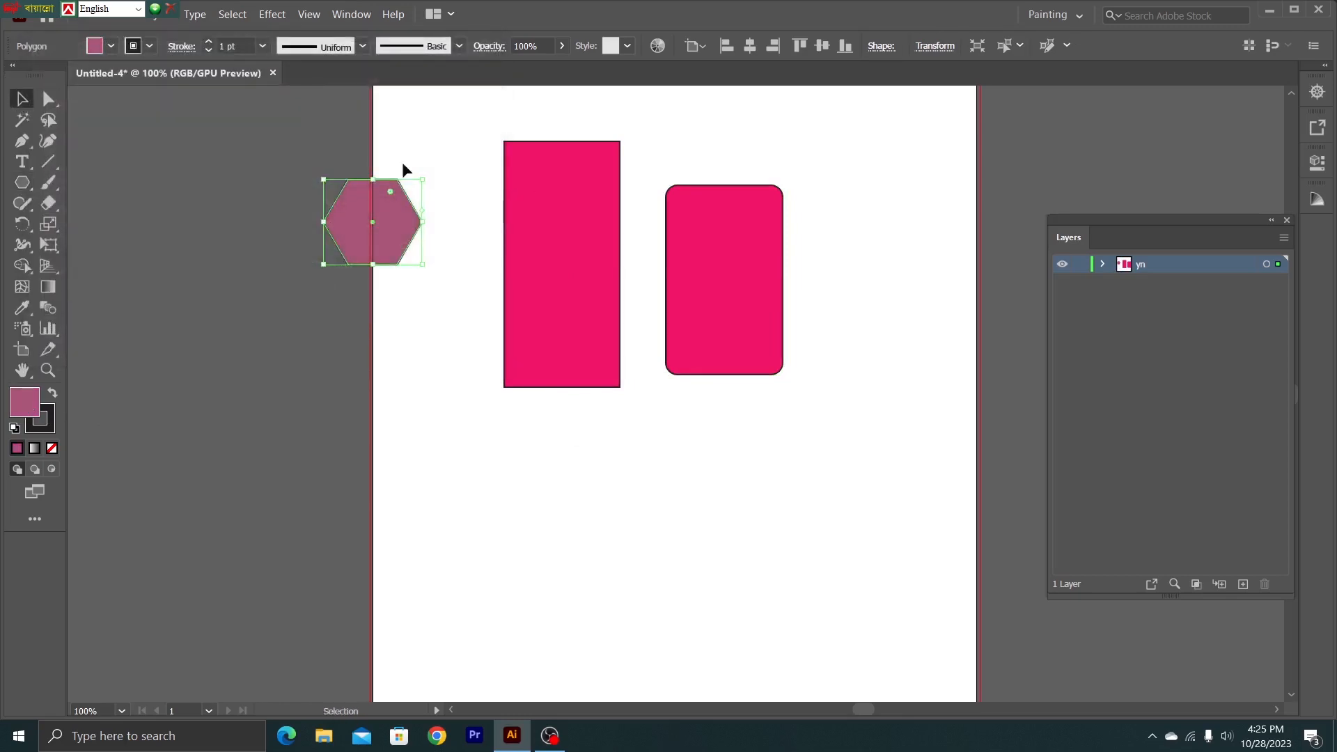
Step: Fill the tall rectangle with blue 5479EF
click(538, 201)
double_click(21, 408)
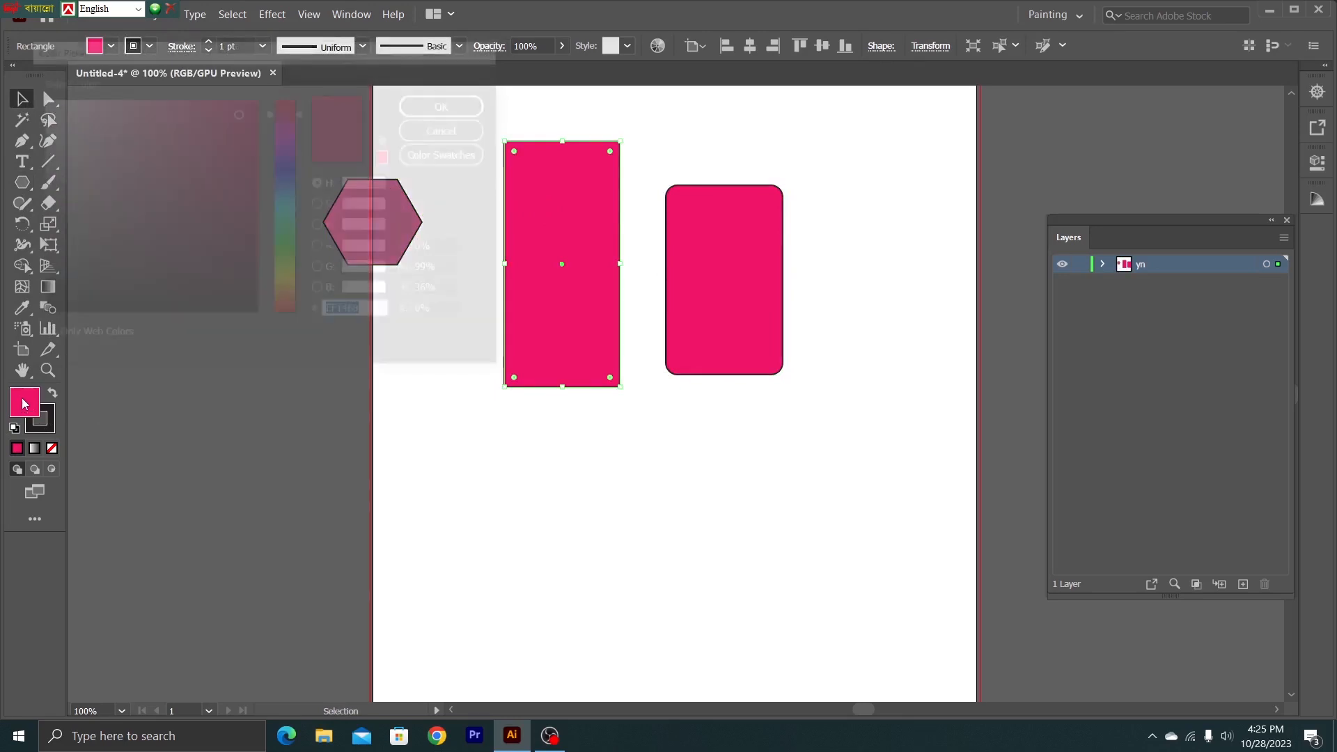
click(283, 179)
click(181, 110)
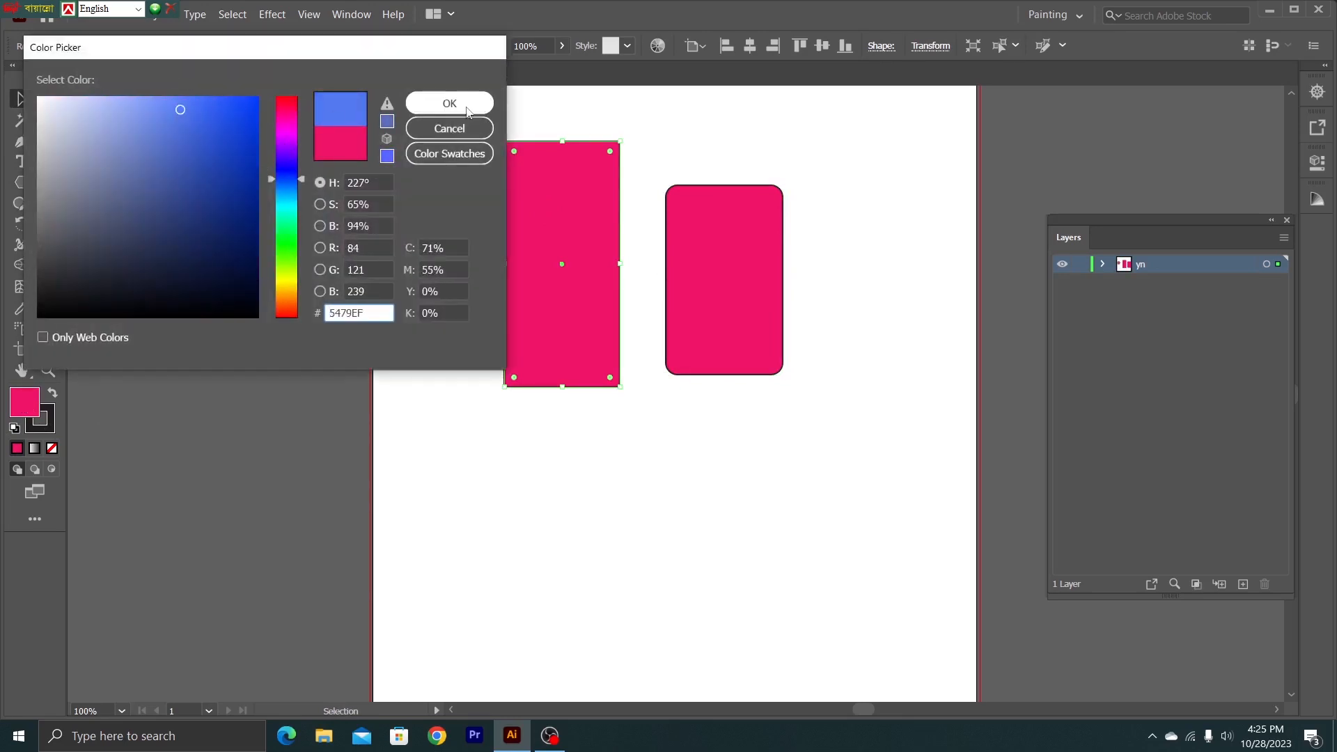
click(449, 103)
Step: Fill the rounded rectangle with a light sky blue and clear the selection
click(704, 257)
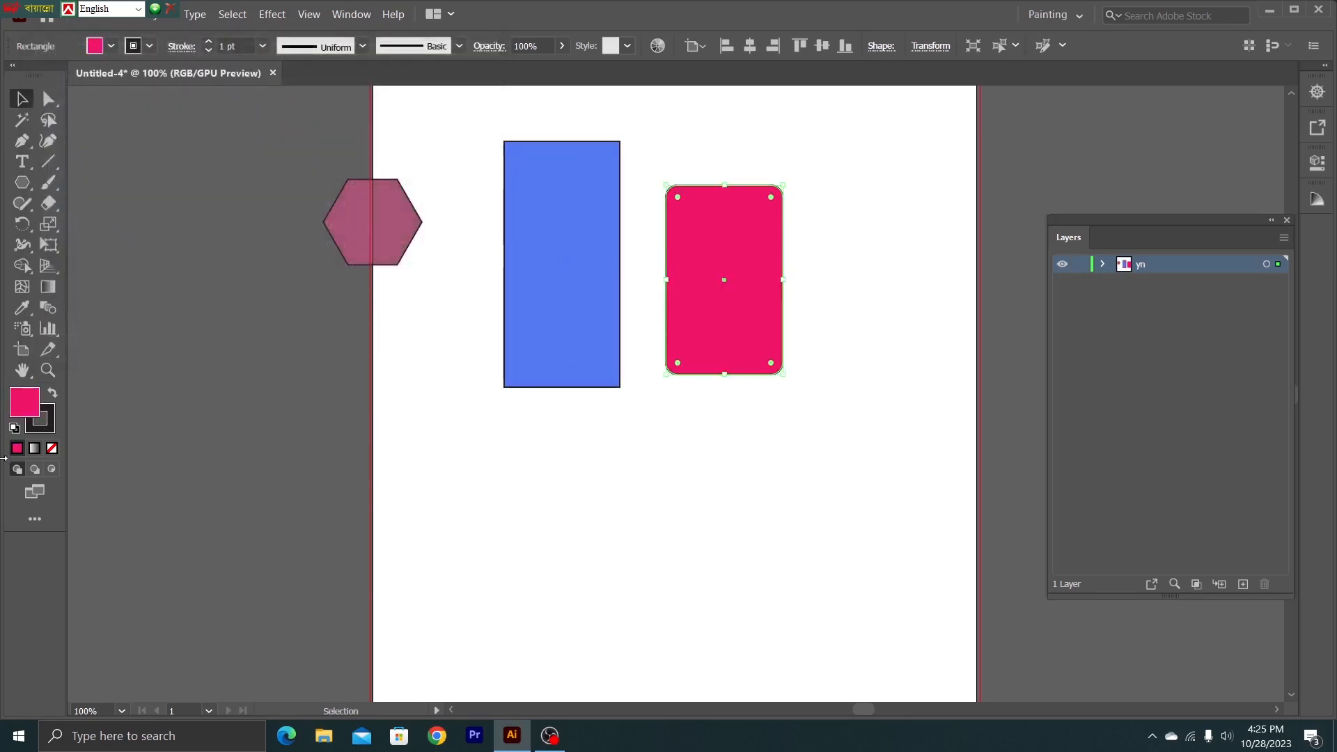
double_click(24, 404)
drag(290, 171, 288, 190)
click(180, 115)
click(455, 99)
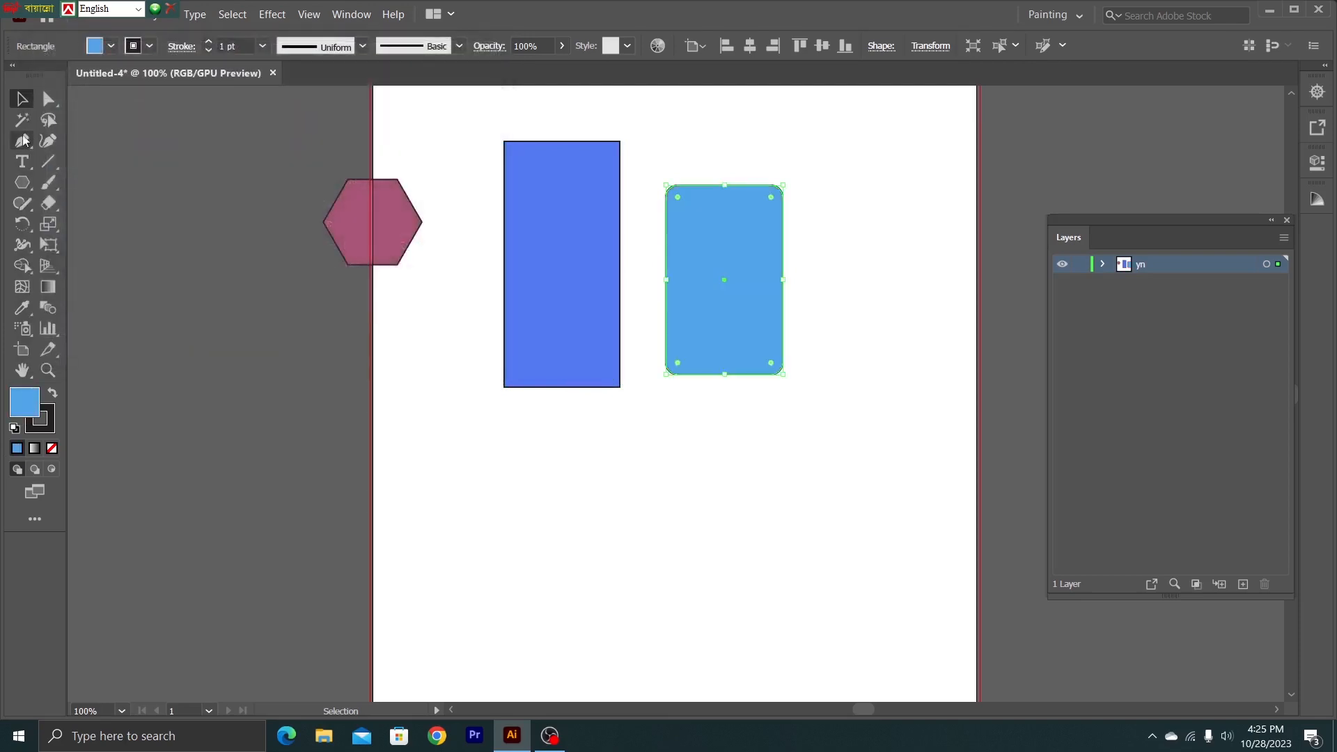
click(160, 218)
Step: Spread the shapes out: tall rectangle lower on the artboard, rounded rectangle to the upper right, hexagon to the upper left
drag(573, 257, 622, 439)
drag(737, 323, 828, 296)
drag(383, 239, 542, 260)
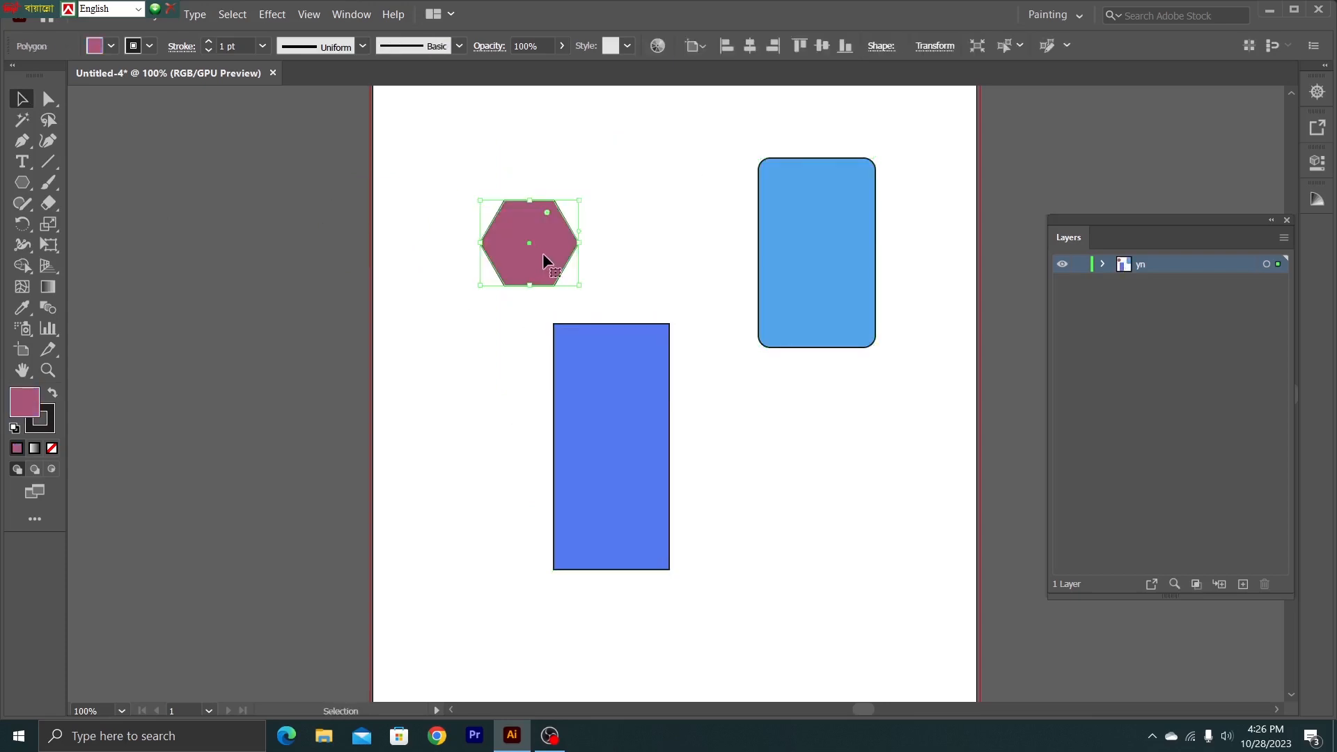
click(1268, 264)
click(407, 339)
drag(591, 431, 583, 411)
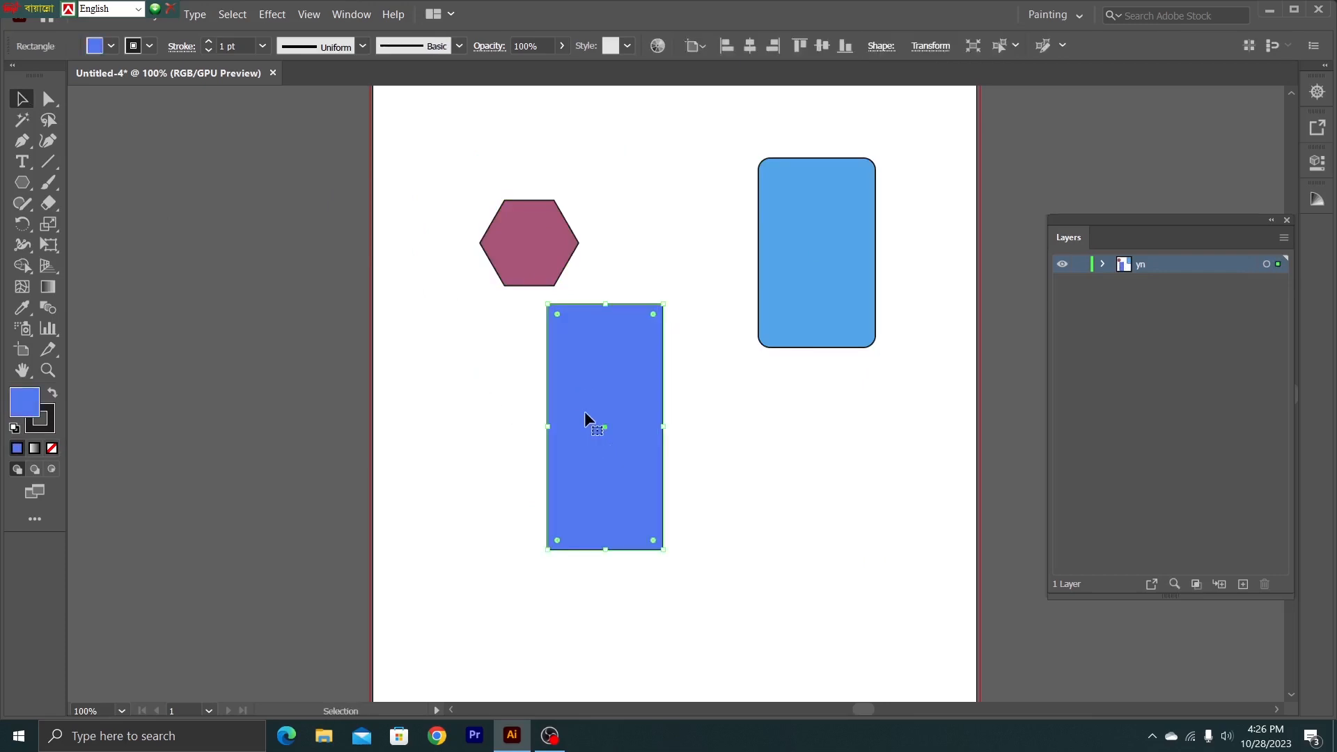
Step: Close the layer list and select the rounded rectangle, hexagon and tall rectangle one by one on the artboard
click(1287, 221)
click(806, 271)
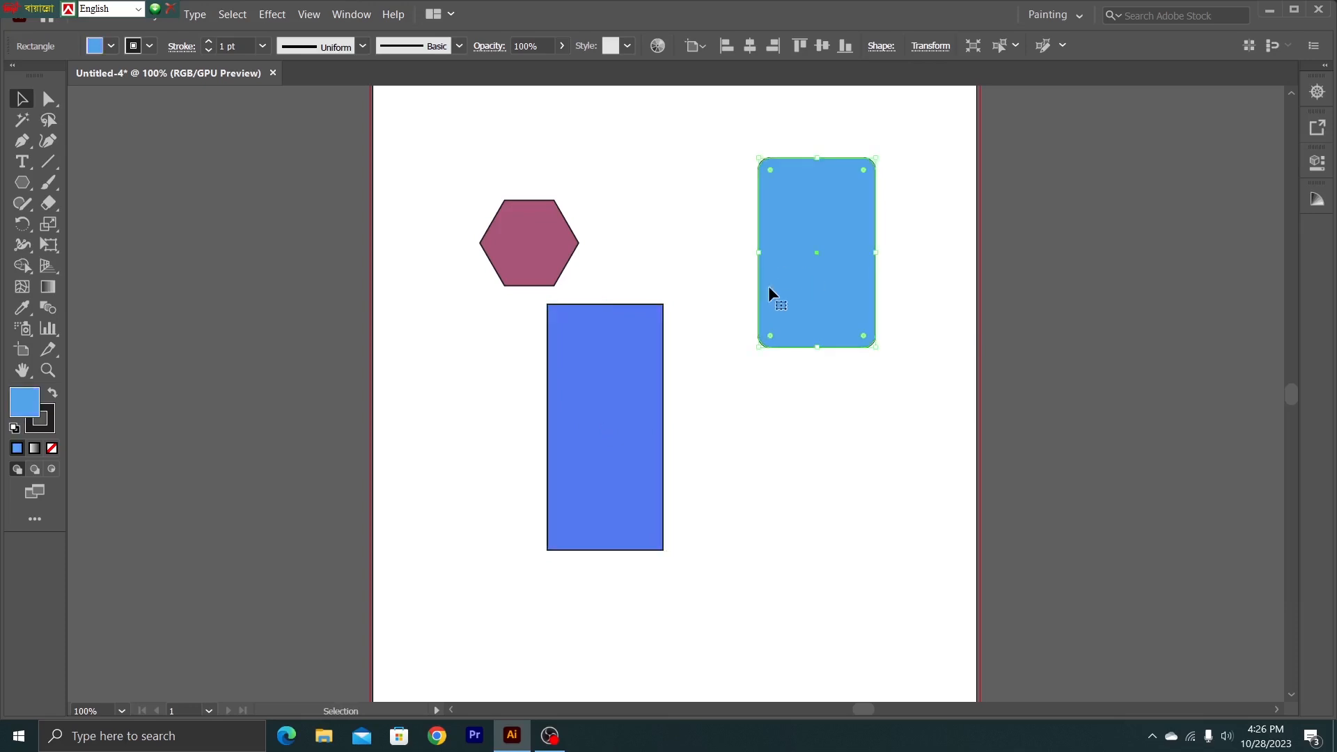
click(501, 249)
click(606, 354)
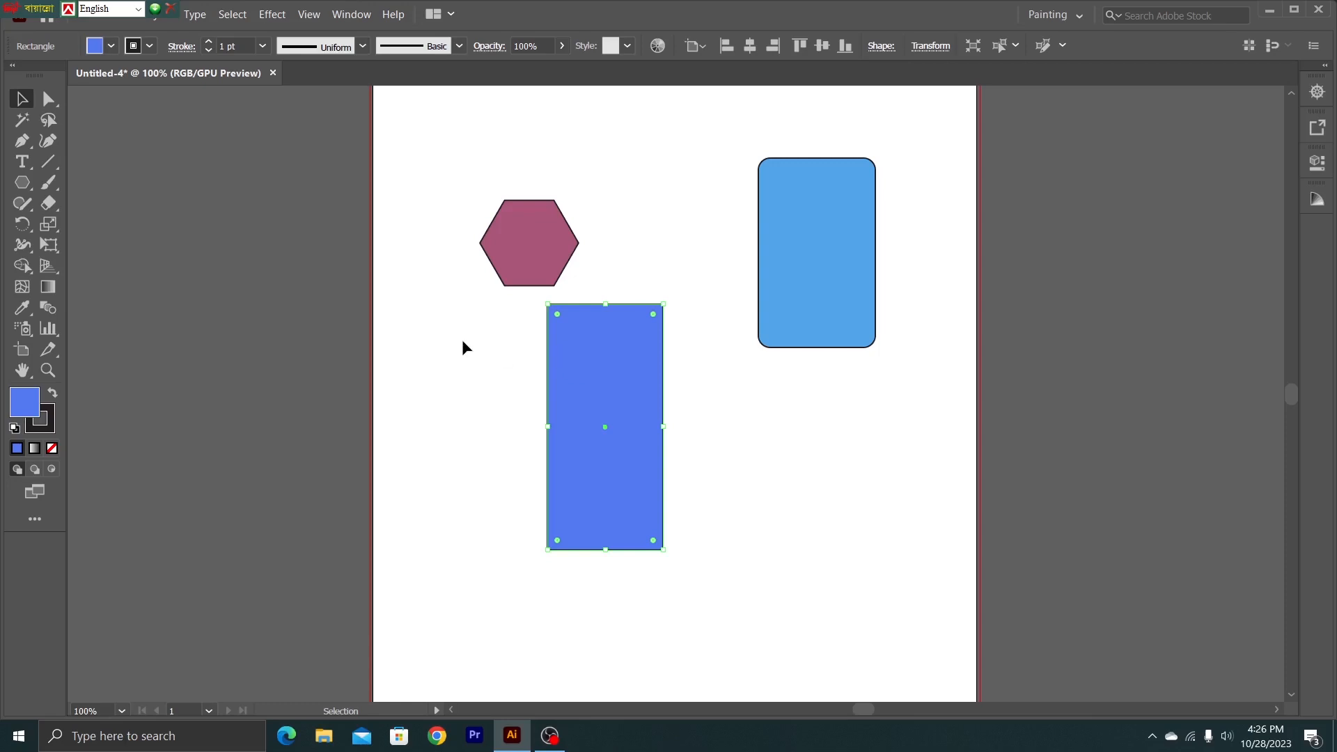
click(502, 332)
Step: Move the tall rectangle down and to the right, and enlarge the hexagon in width and height
drag(606, 373, 684, 406)
drag(551, 261, 536, 291)
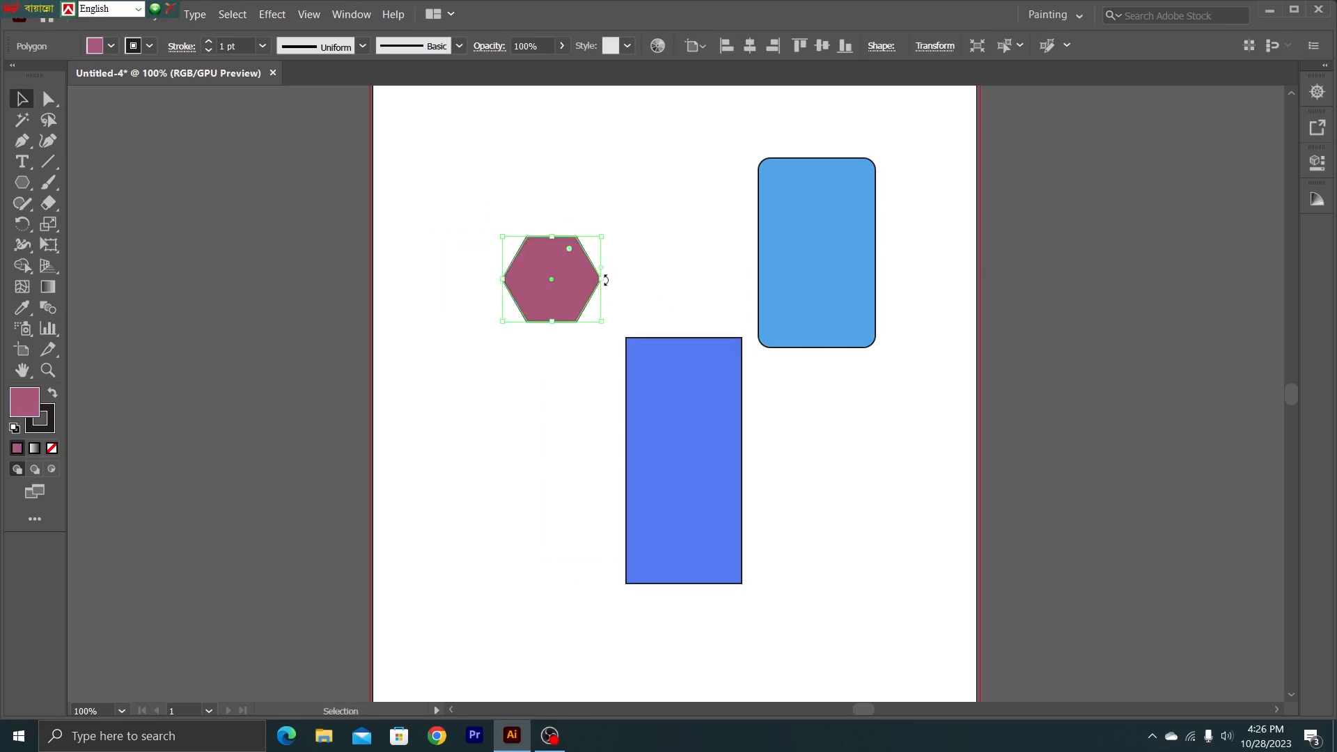
drag(602, 279, 667, 283)
drag(584, 322, 584, 374)
Step: Reposition the hexagon towards the artboard's upper left and move the rounded rectangle so the two partly overlap
drag(571, 308, 567, 304)
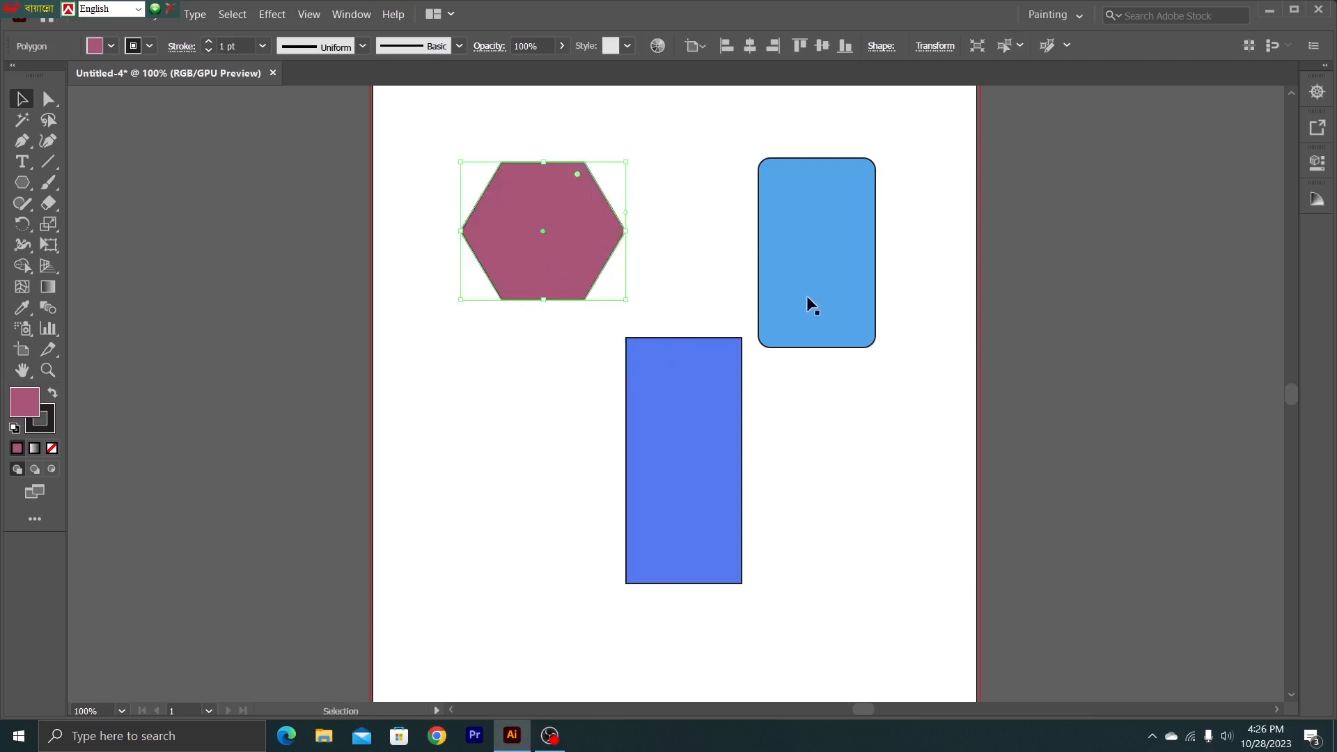
drag(791, 322, 485, 266)
mouse_move(617, 283)
mouse_down()
mouse_move(676, 286)
mouse_move(601, 294)
mouse_up()
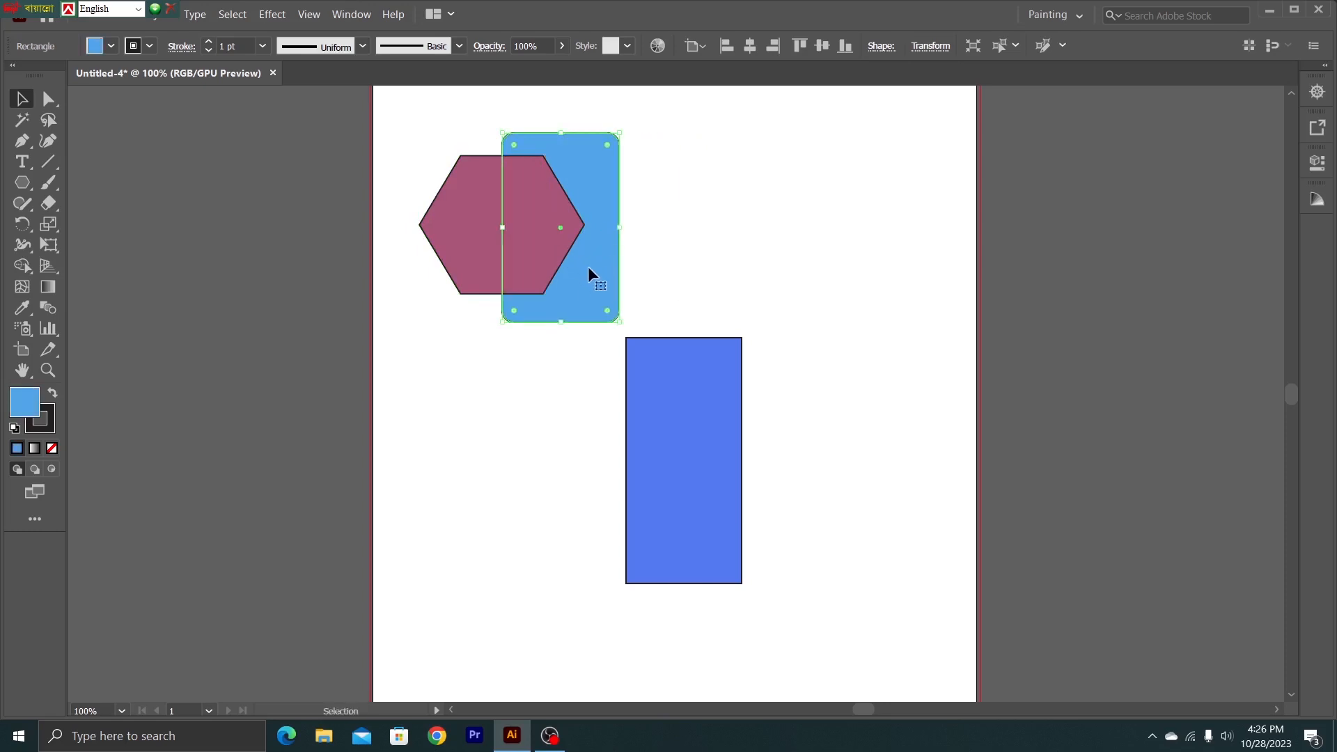
Step: Bring the rounded rectangle to the front of the stack and move it right, clear of the hexagon
right_click(589, 267)
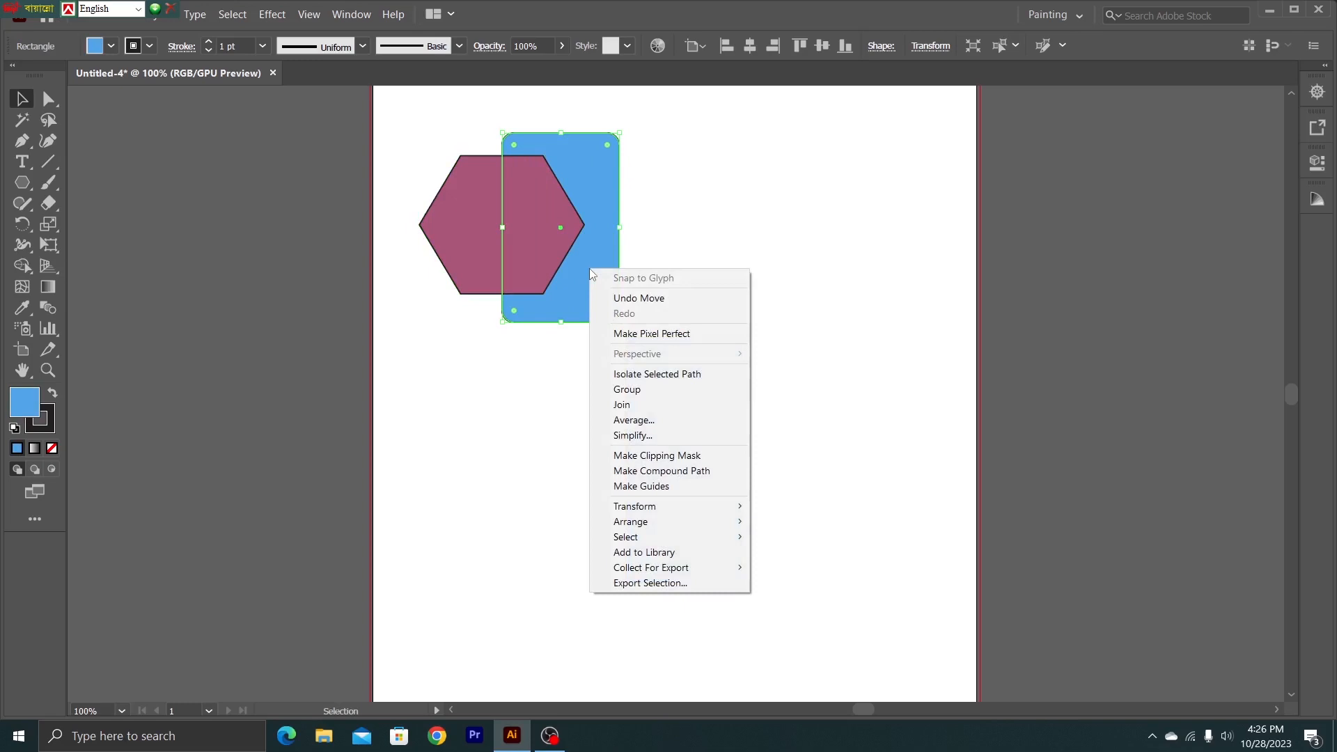
mouse_move(629, 527)
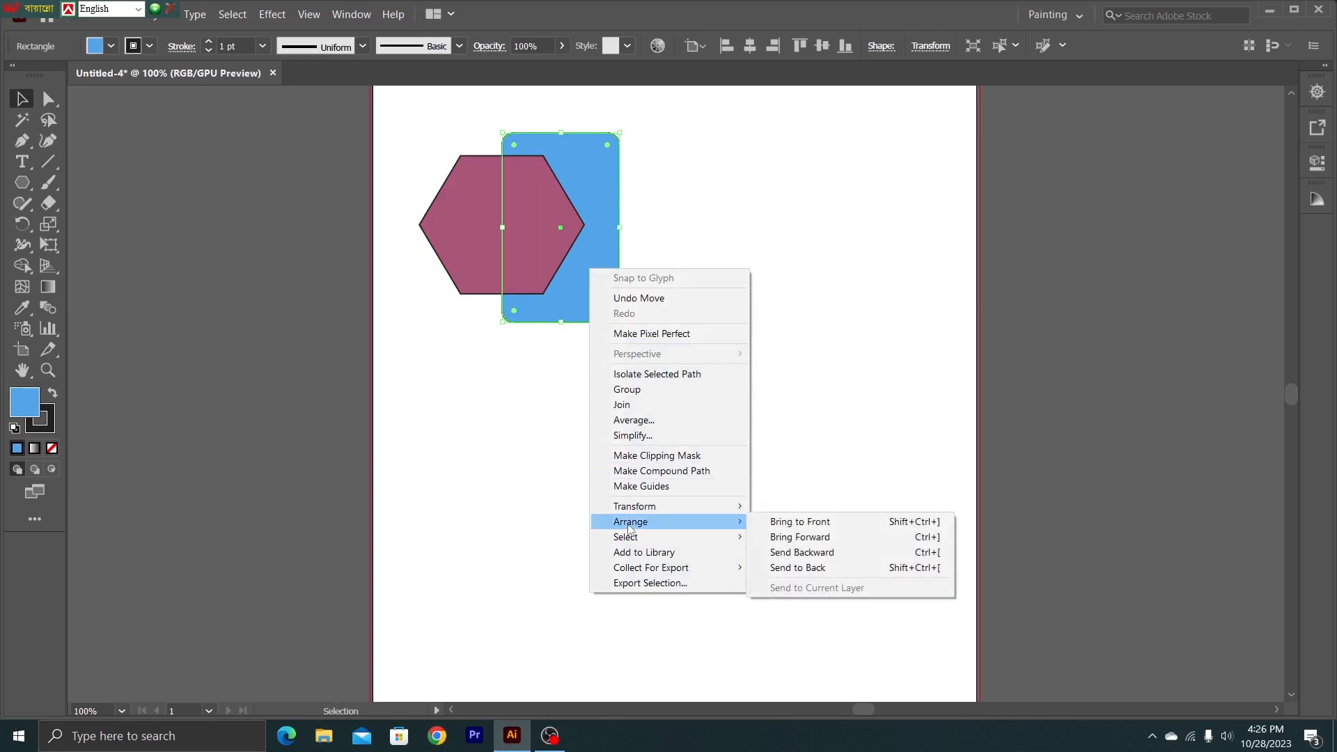
click(787, 523)
click(456, 406)
drag(546, 294, 637, 300)
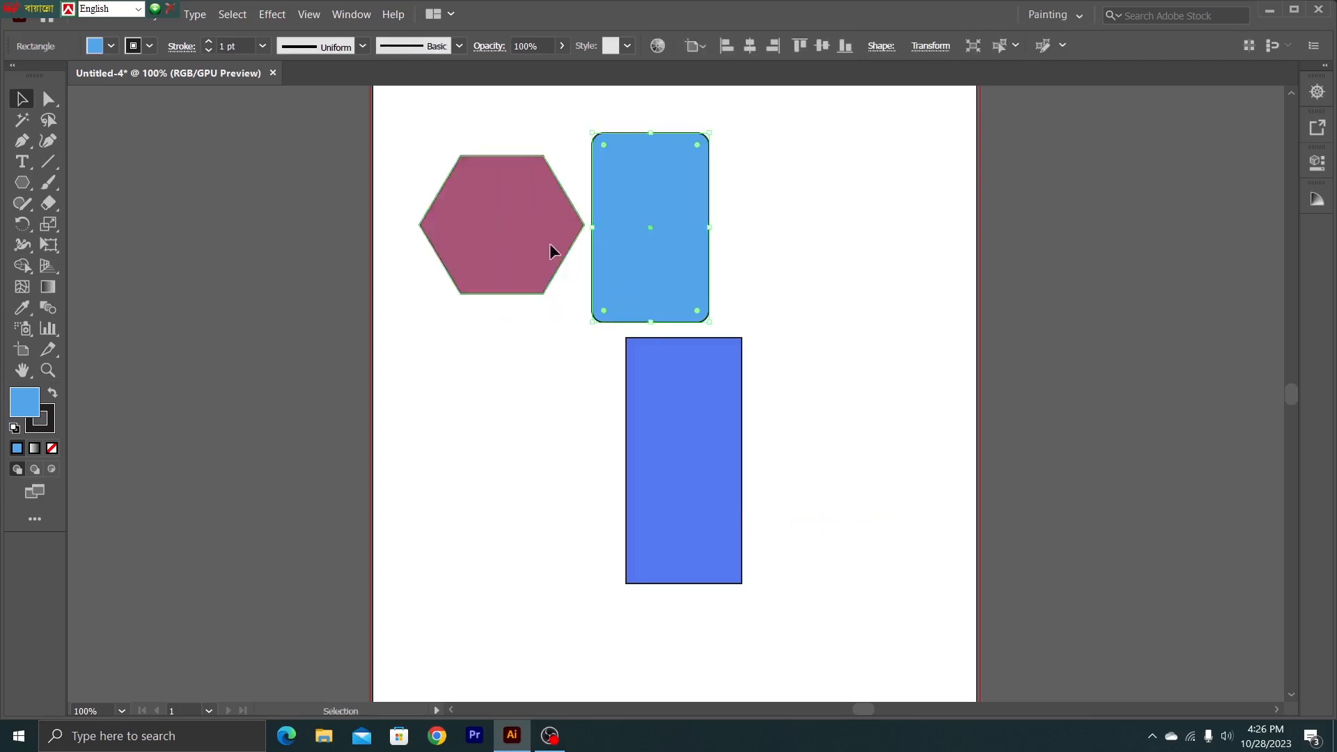
Step: Move the hexagon to overlap the rounded rectangle's left side, and send the rounded rectangle to the back of the stack
drag(549, 244, 601, 258)
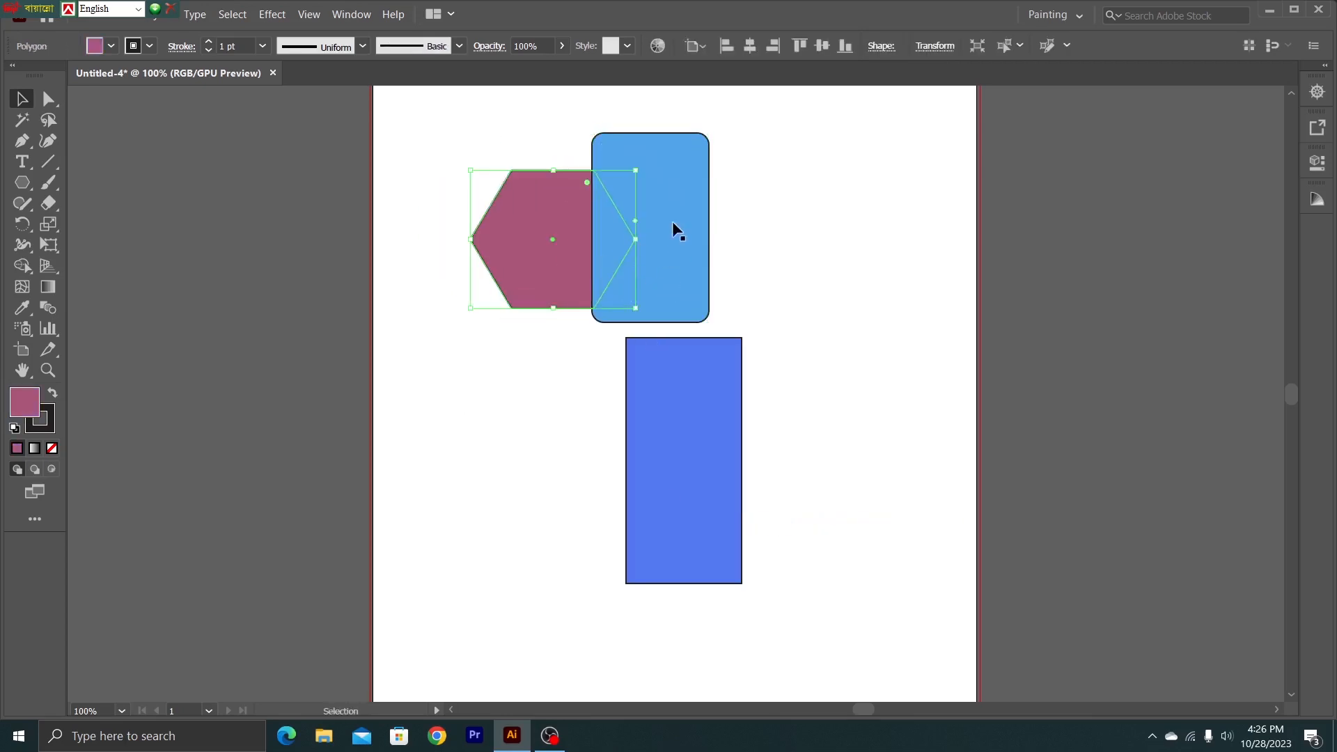
click(672, 223)
right_click(622, 246)
mouse_move(691, 503)
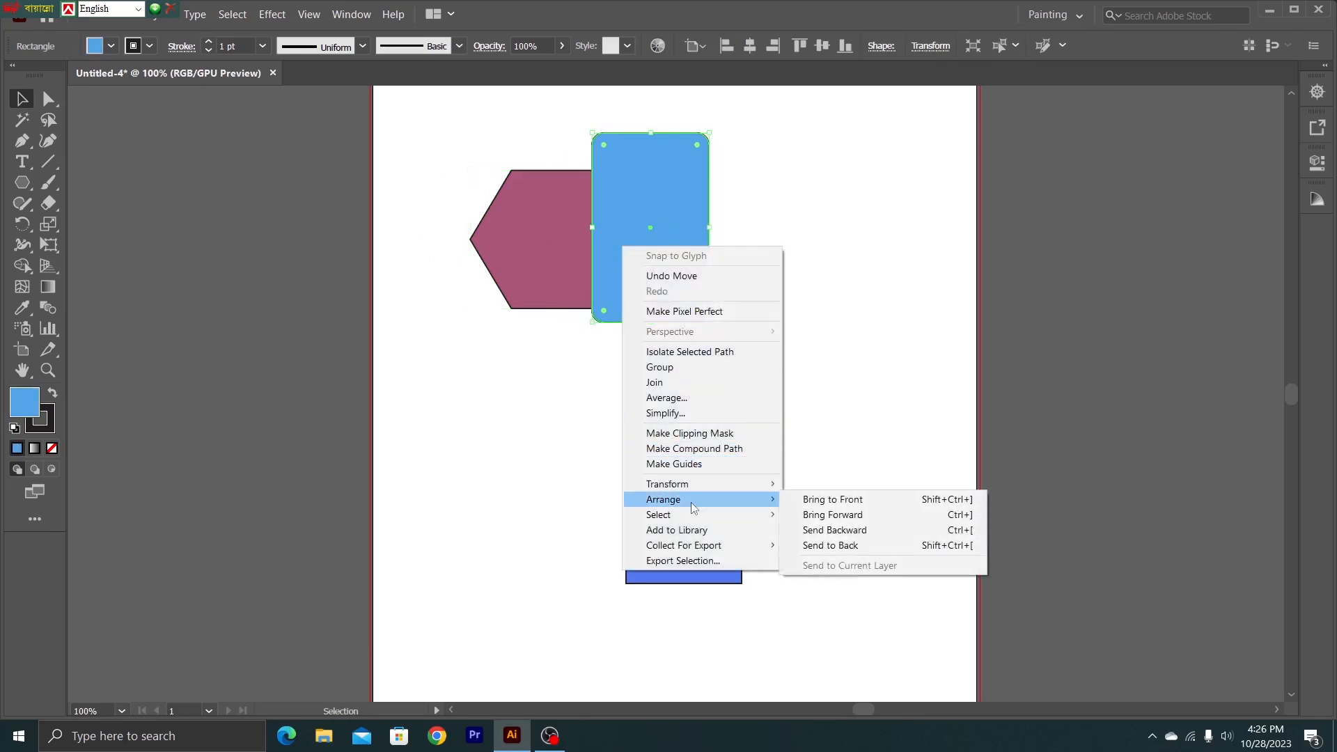
click(805, 548)
click(607, 448)
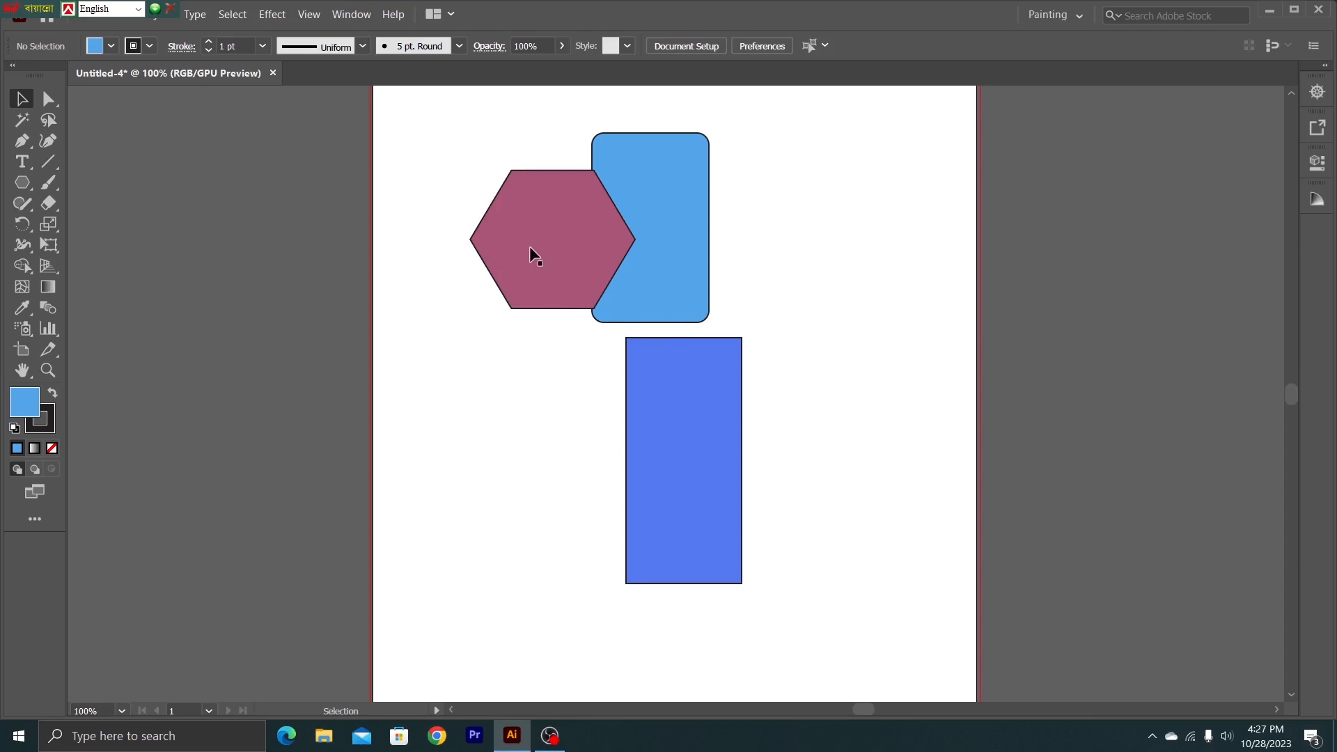
Step: Shift the hexagon slightly up and left, and move the rounded rectangle right until it is clear of the hexagon
drag(570, 271, 557, 253)
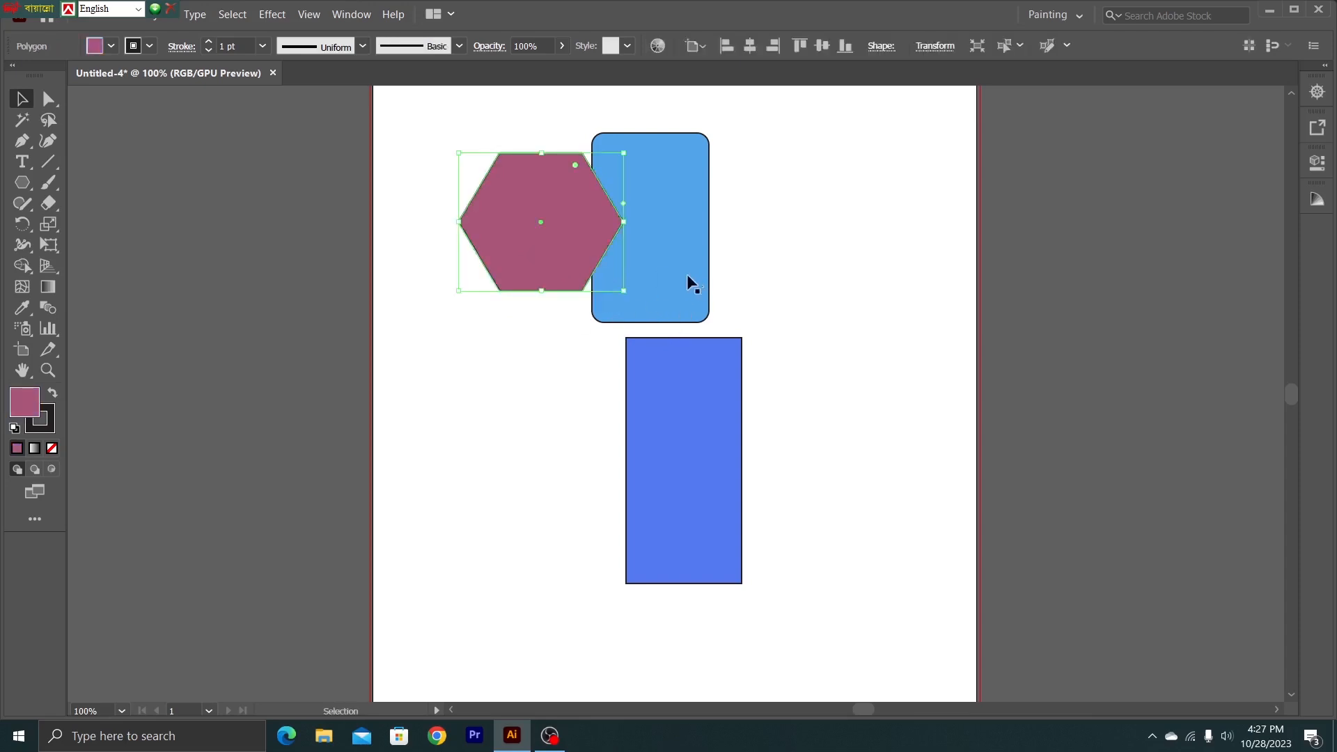
drag(645, 269, 624, 261)
click(773, 295)
drag(665, 306, 721, 270)
click(816, 467)
Step: Delete the tall rectangle and the hexagon from the artboard
click(712, 411)
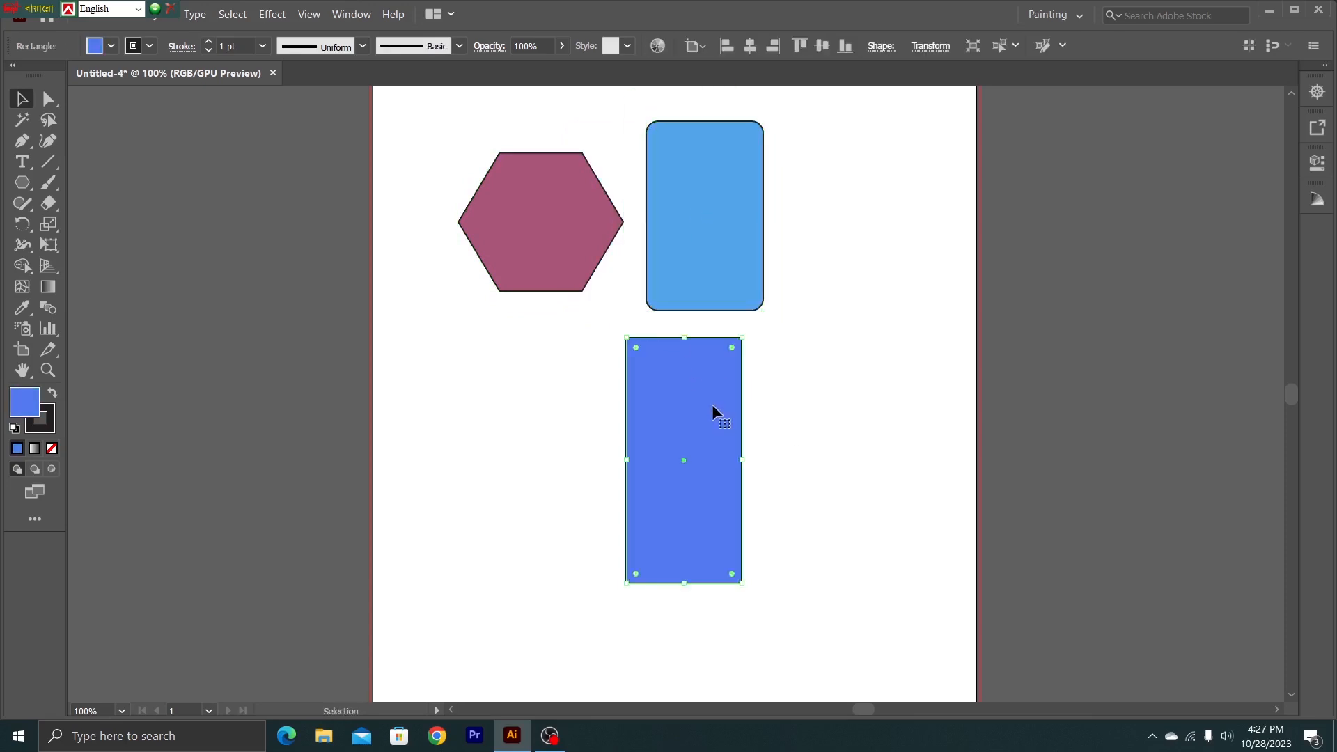
key(Delete)
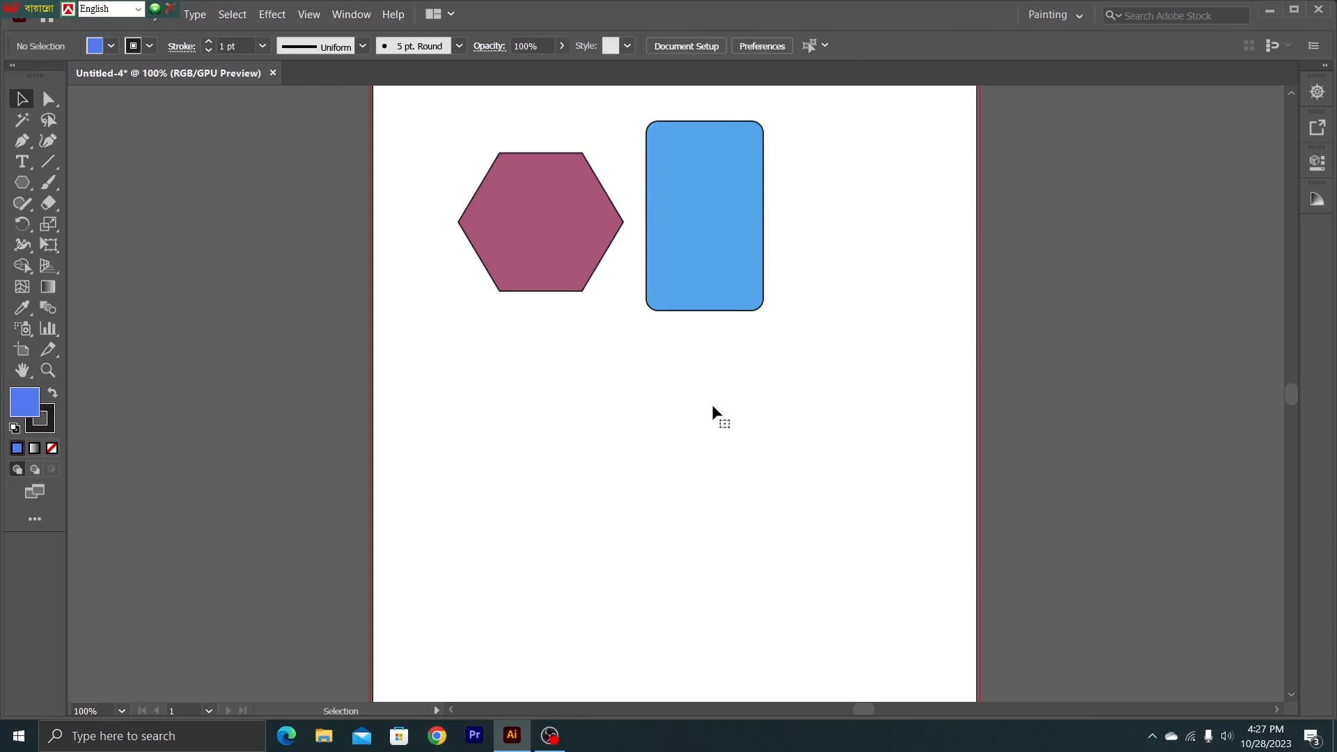
click(553, 232)
key(Delete)
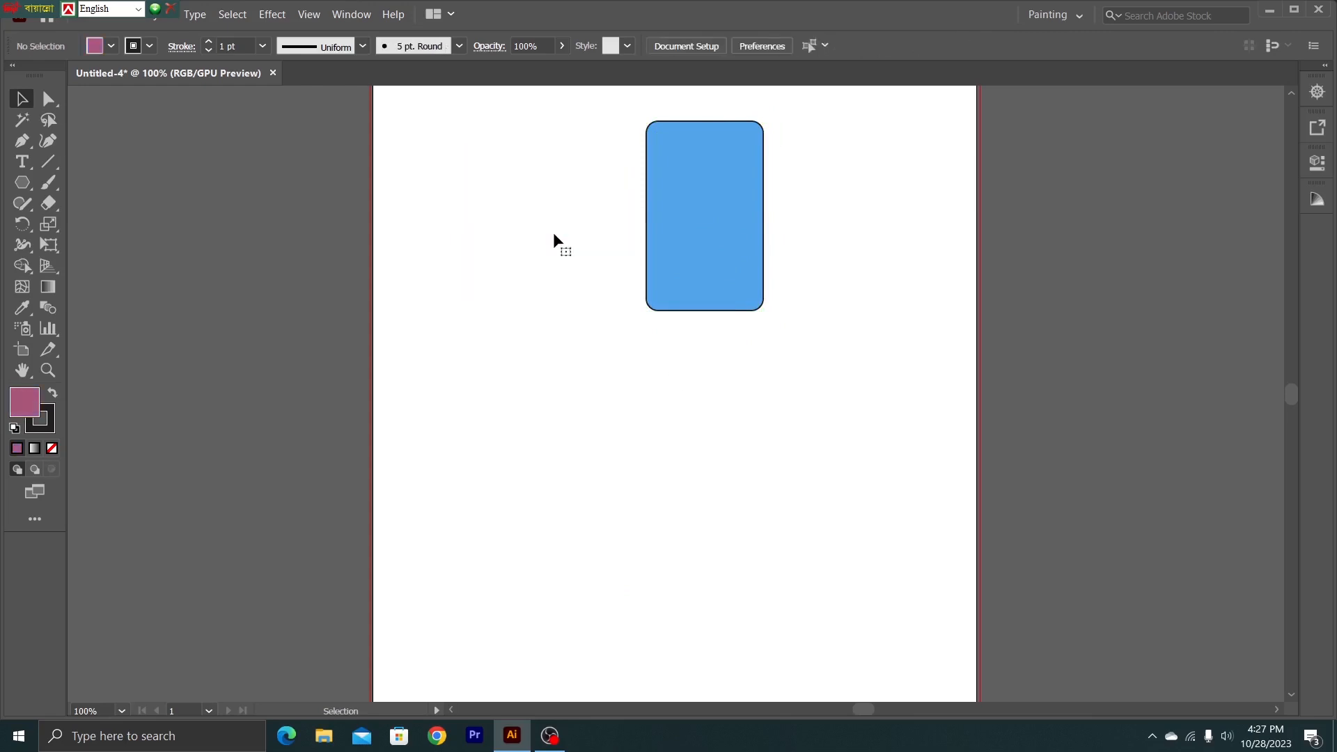
Step: Move the rounded rectangle down and left, make a reflected copy of it, and place the copy to its right at the same height
drag(704, 238, 559, 368)
right_click(542, 302)
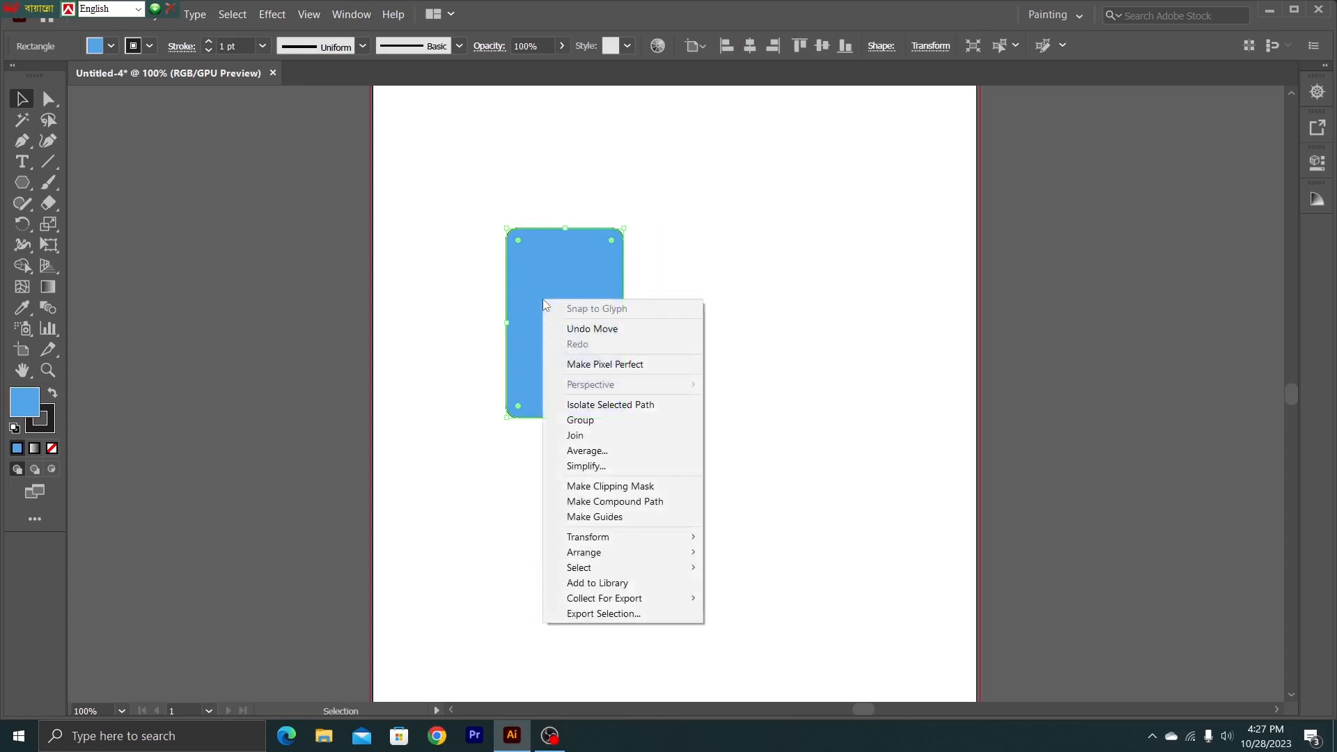
mouse_move(592, 542)
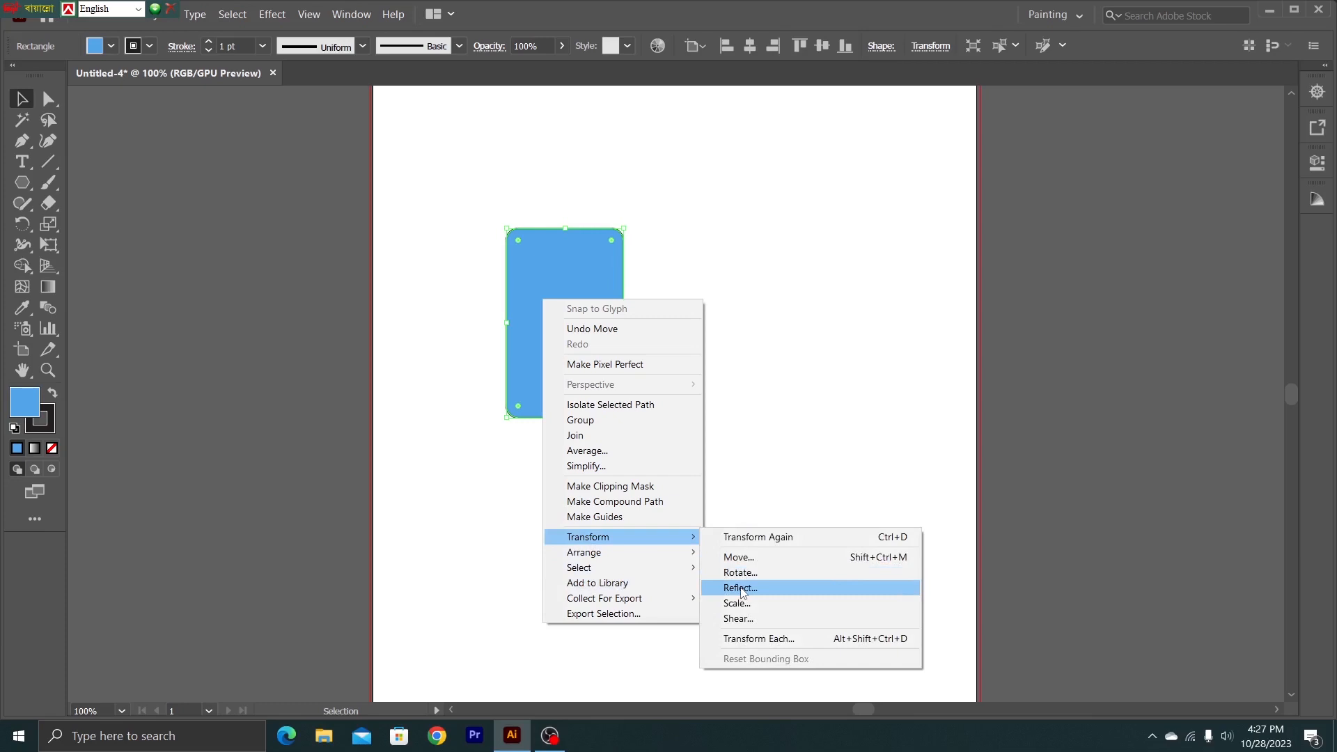
click(741, 589)
click(597, 479)
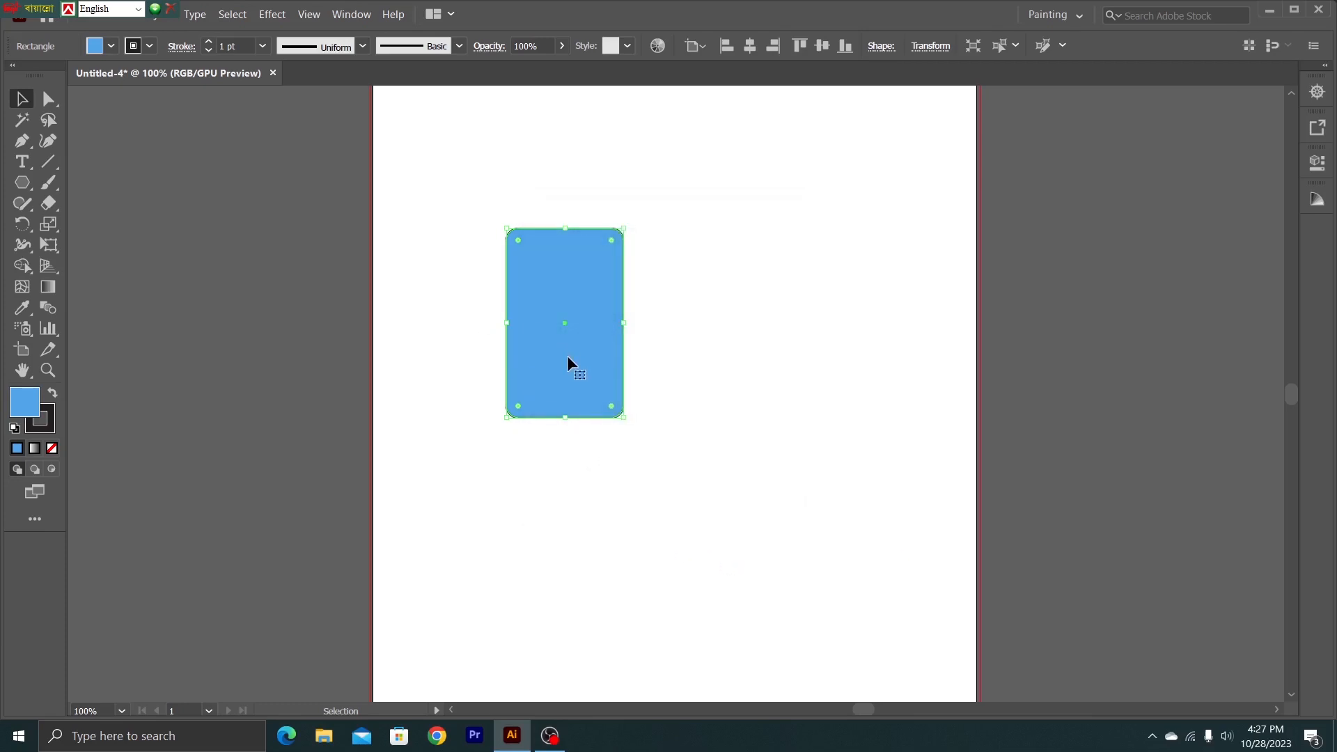
drag(562, 357, 795, 364)
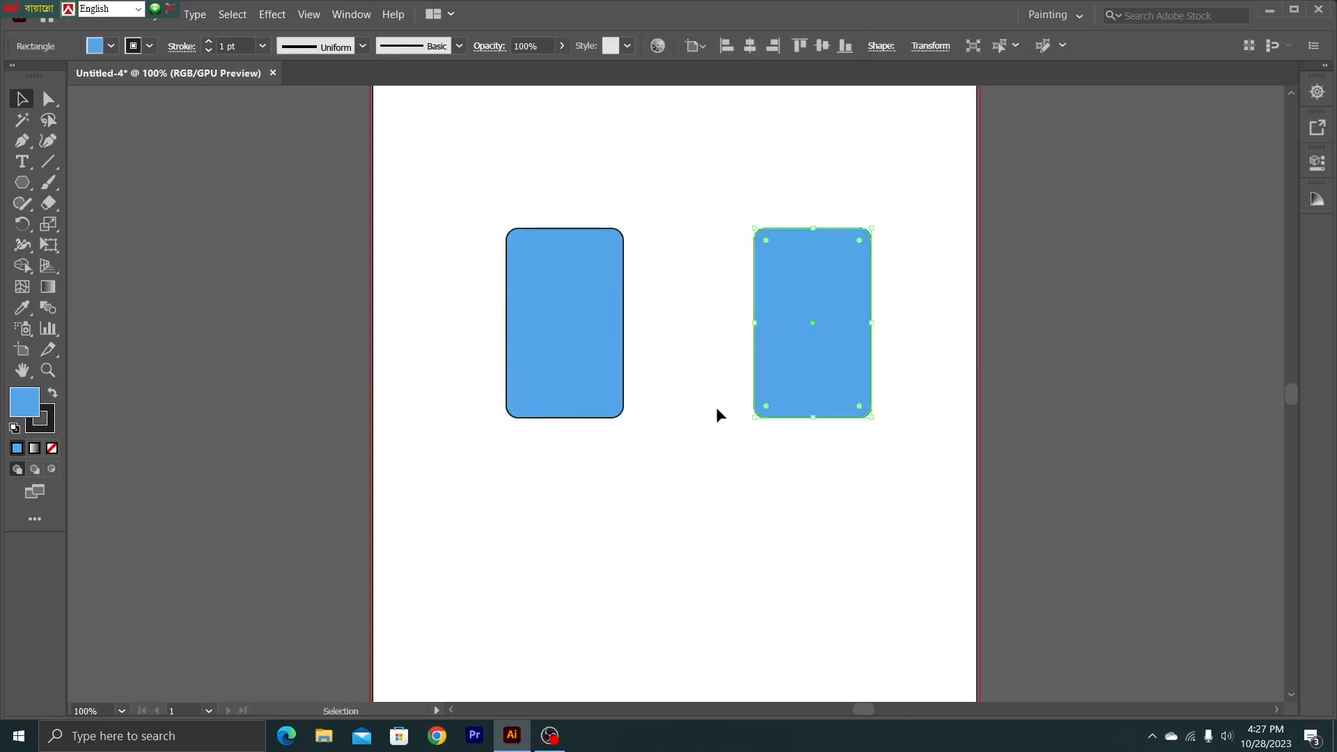
Step: Delete both rounded rectangles together to clear the artboard
click(673, 358)
click(778, 352)
drag(913, 324, 512, 425)
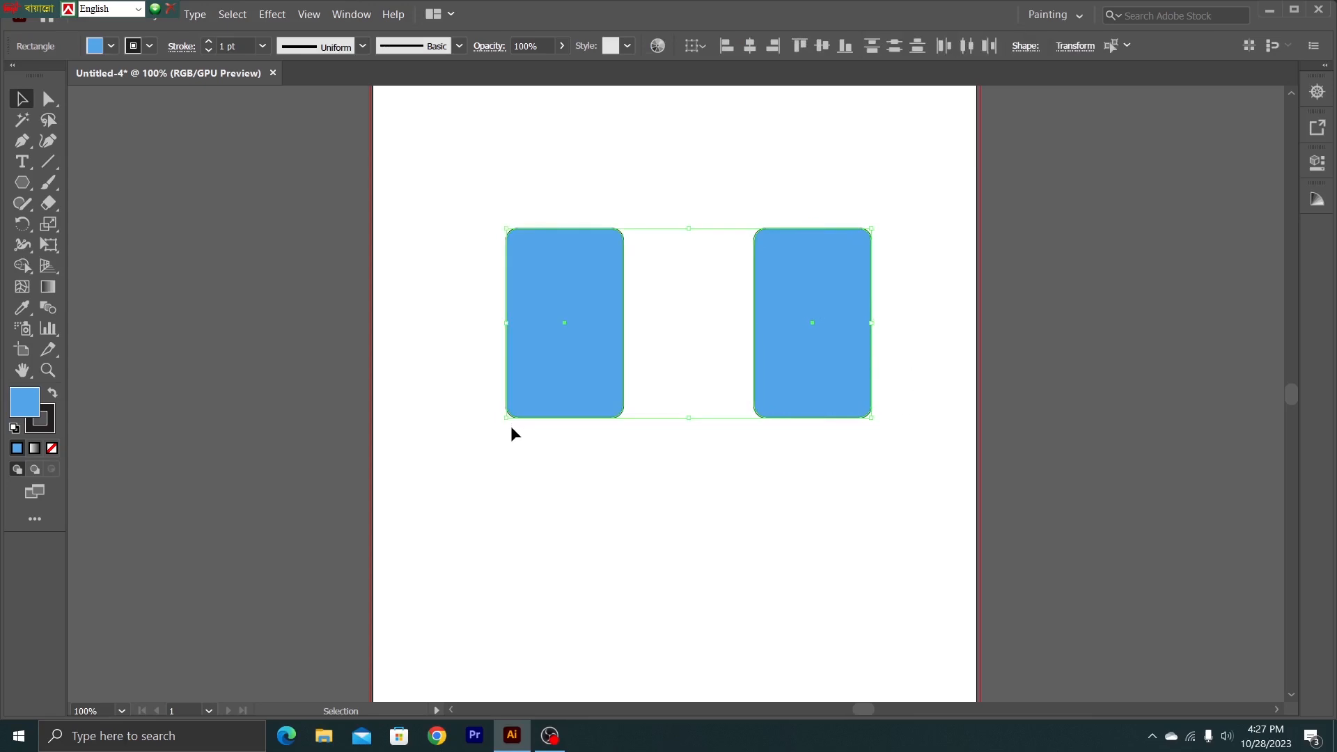
key(Delete)
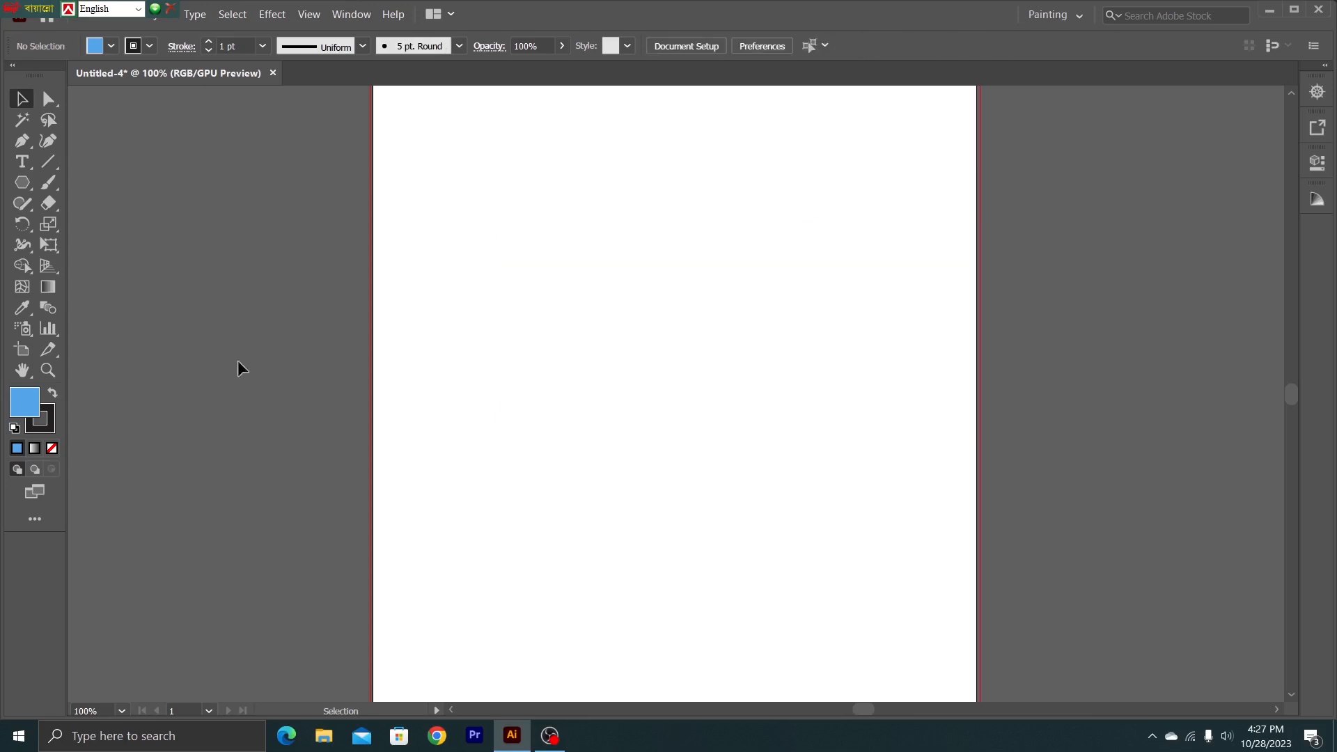
Step: Create a triangle in the artboard's left part using the Polygon tool with a radius of 50 px and 3 sides
click(21, 181)
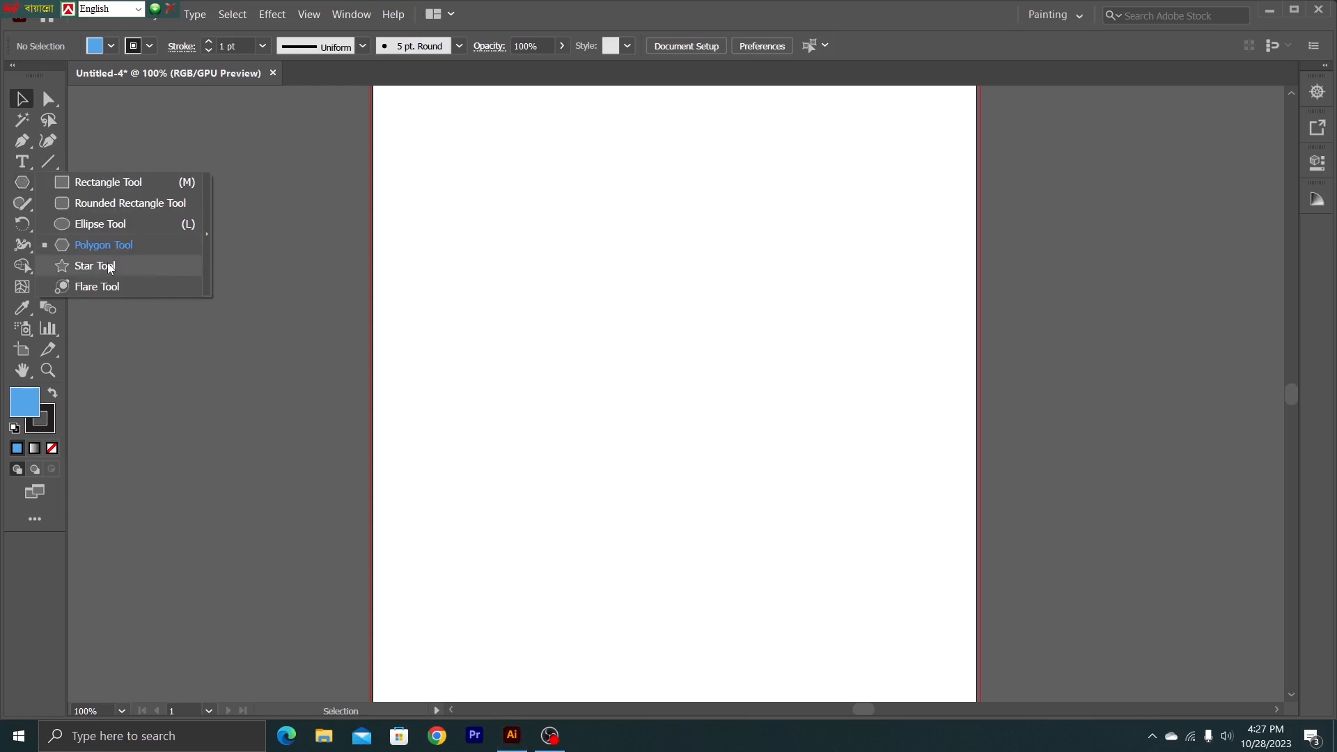
click(94, 246)
click(486, 334)
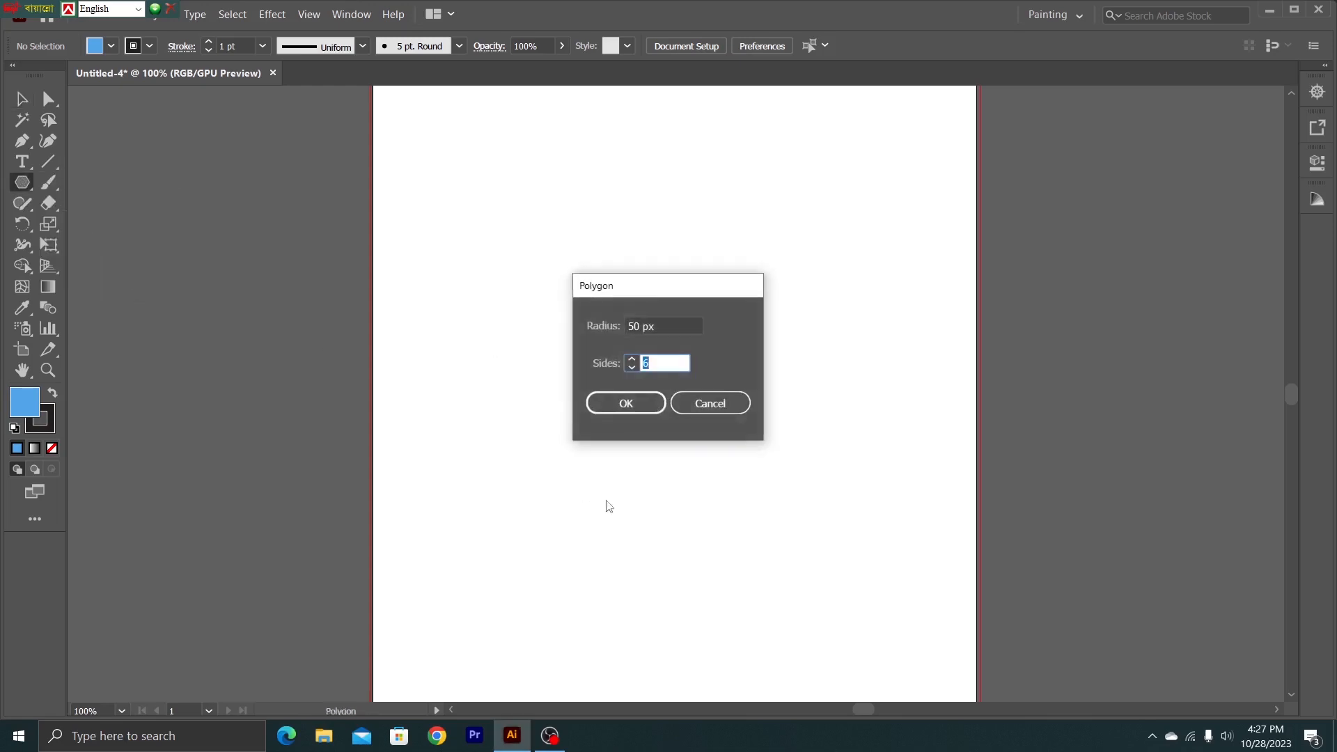
click(632, 367)
click(631, 368)
click(632, 368)
click(626, 403)
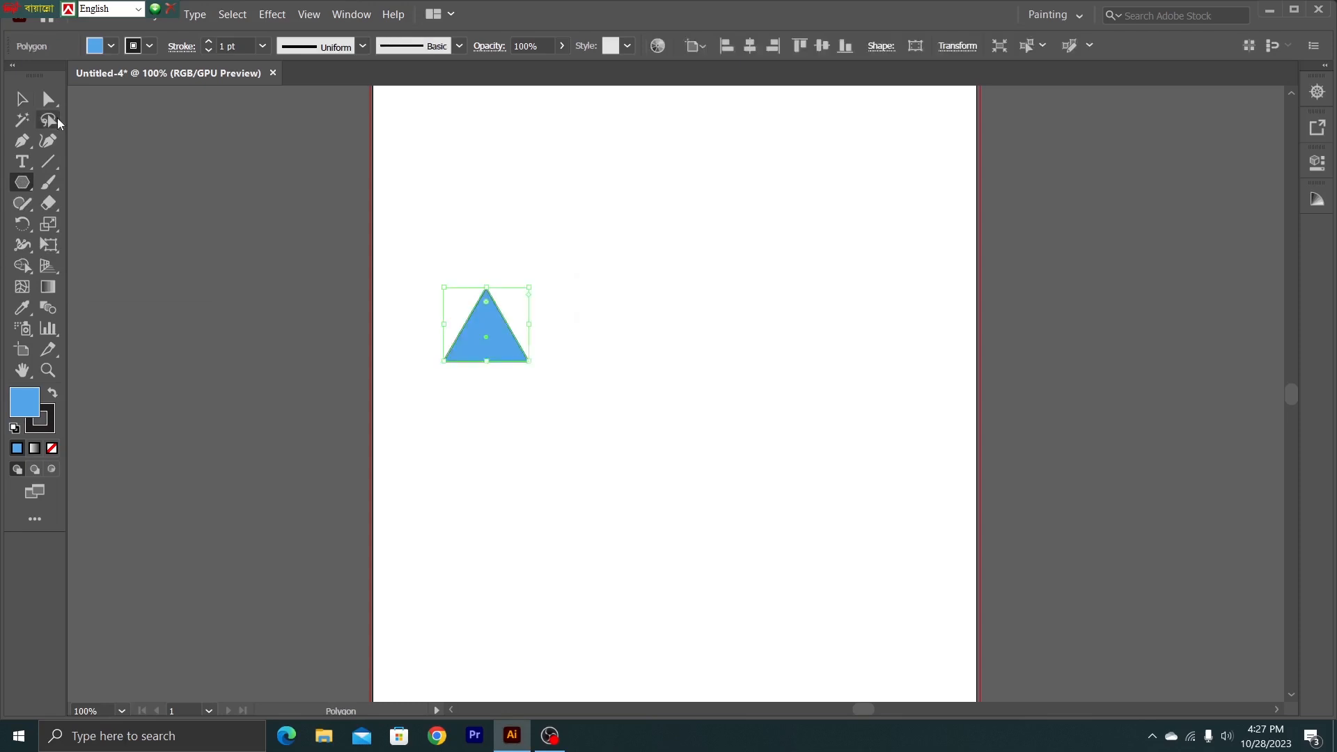
Step: Rotate the triangle a quarter turn so it points right, and enlarge it proportionally to fill more than half the artboard's width
click(22, 99)
click(331, 349)
click(479, 358)
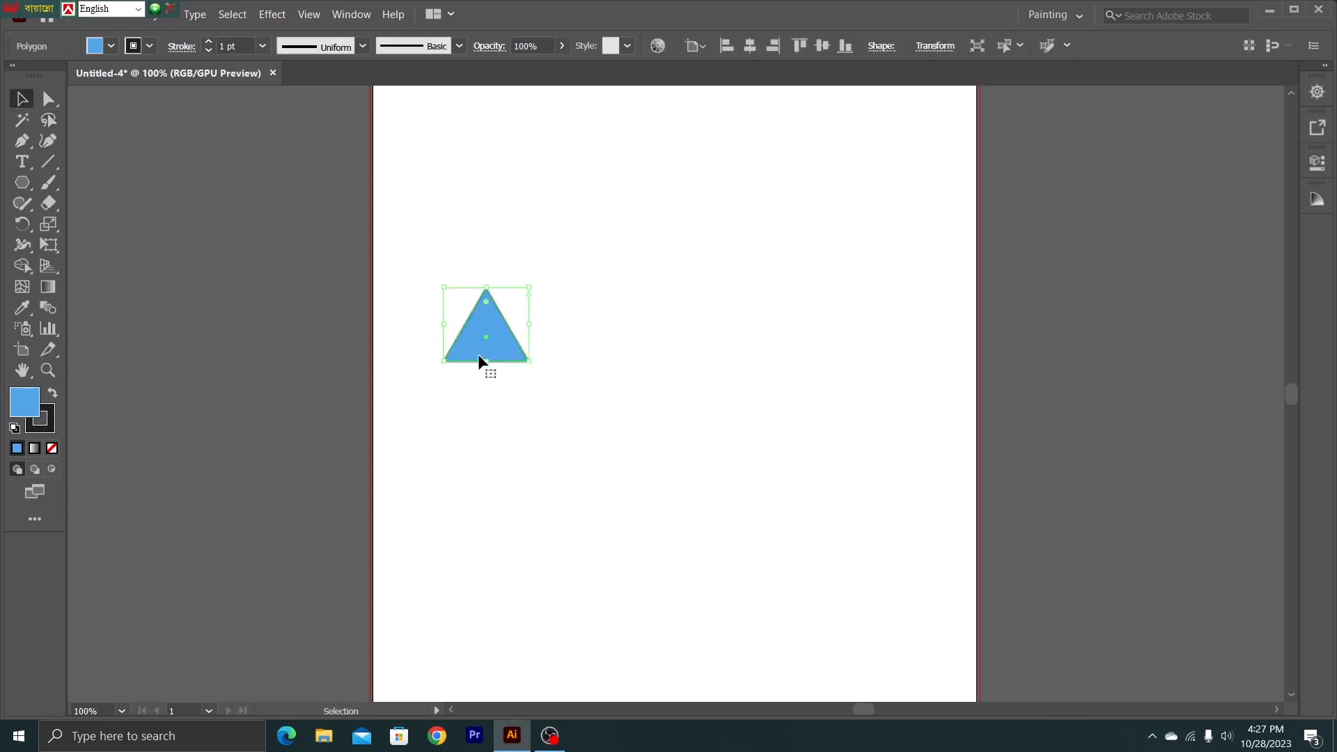
drag(534, 365, 441, 416)
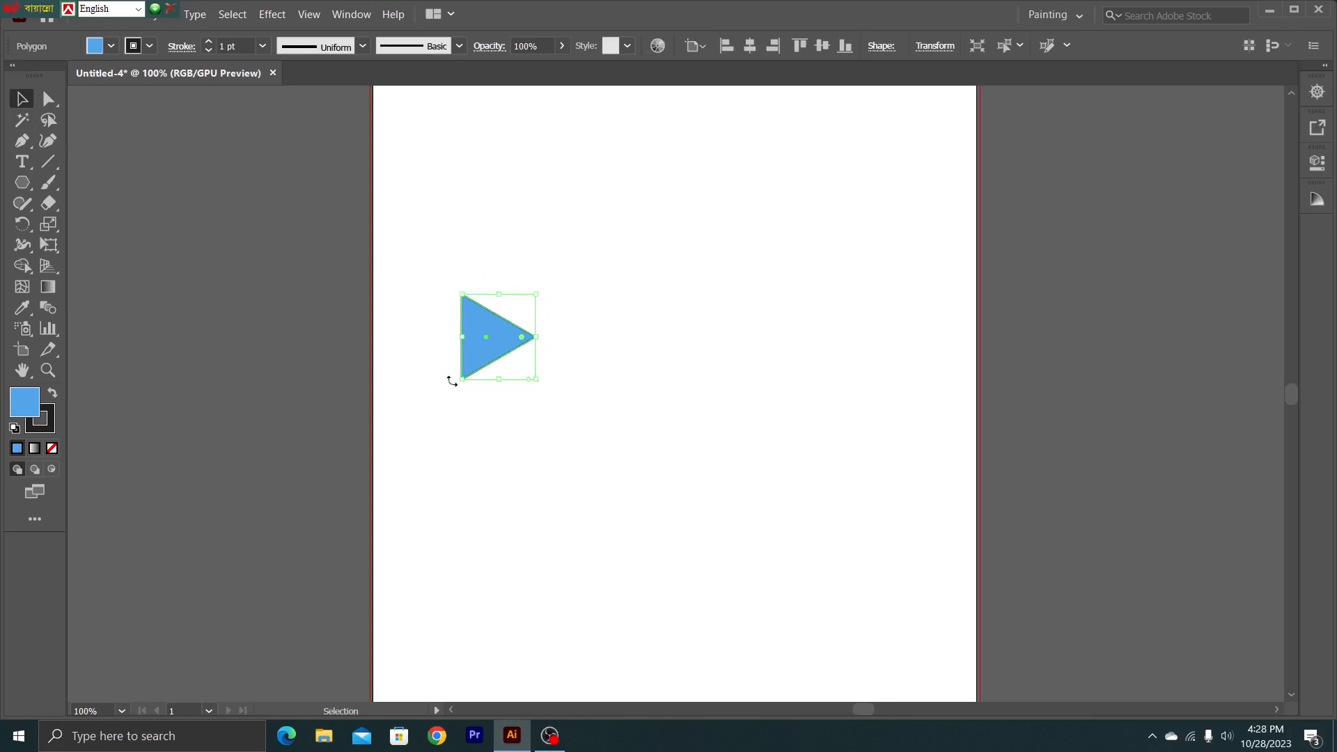
drag(542, 341, 833, 369)
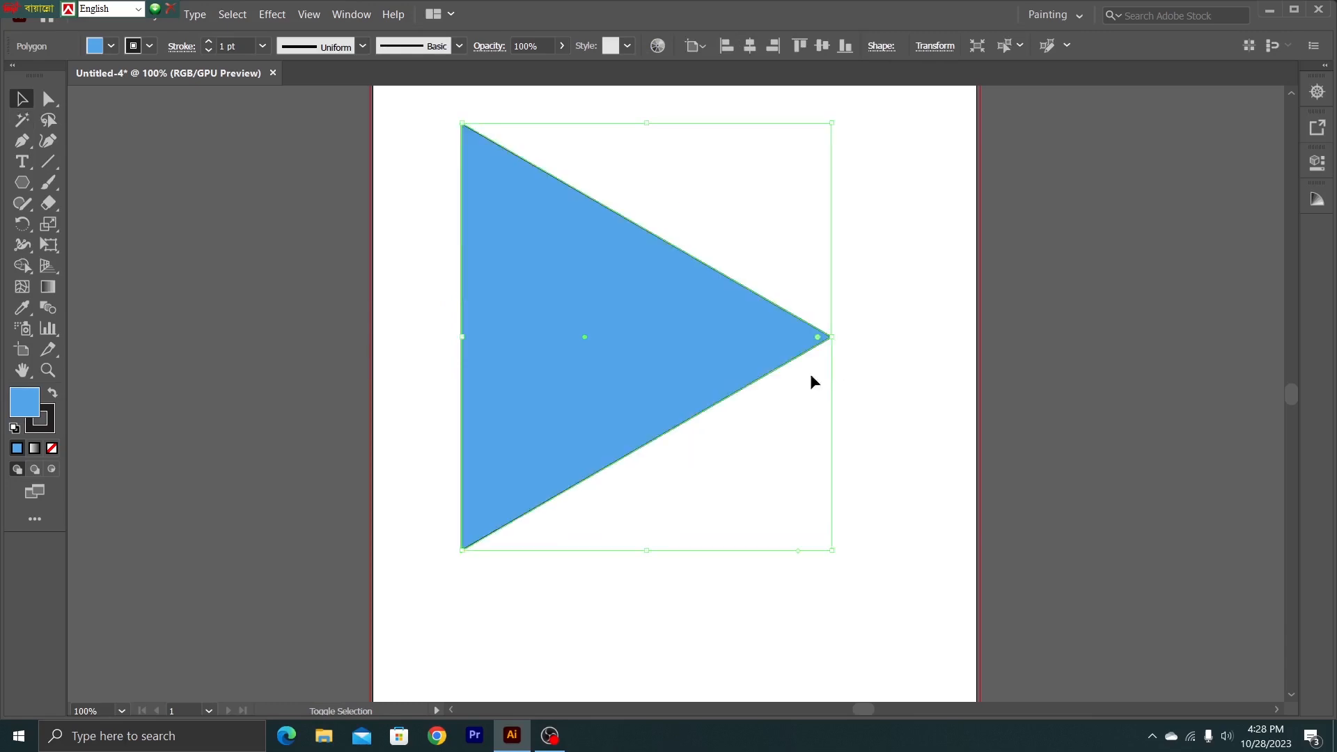
Step: Move the triangle left across the artboard's left edge, and make a copy of it reflected about the vertical axis
drag(665, 380, 503, 375)
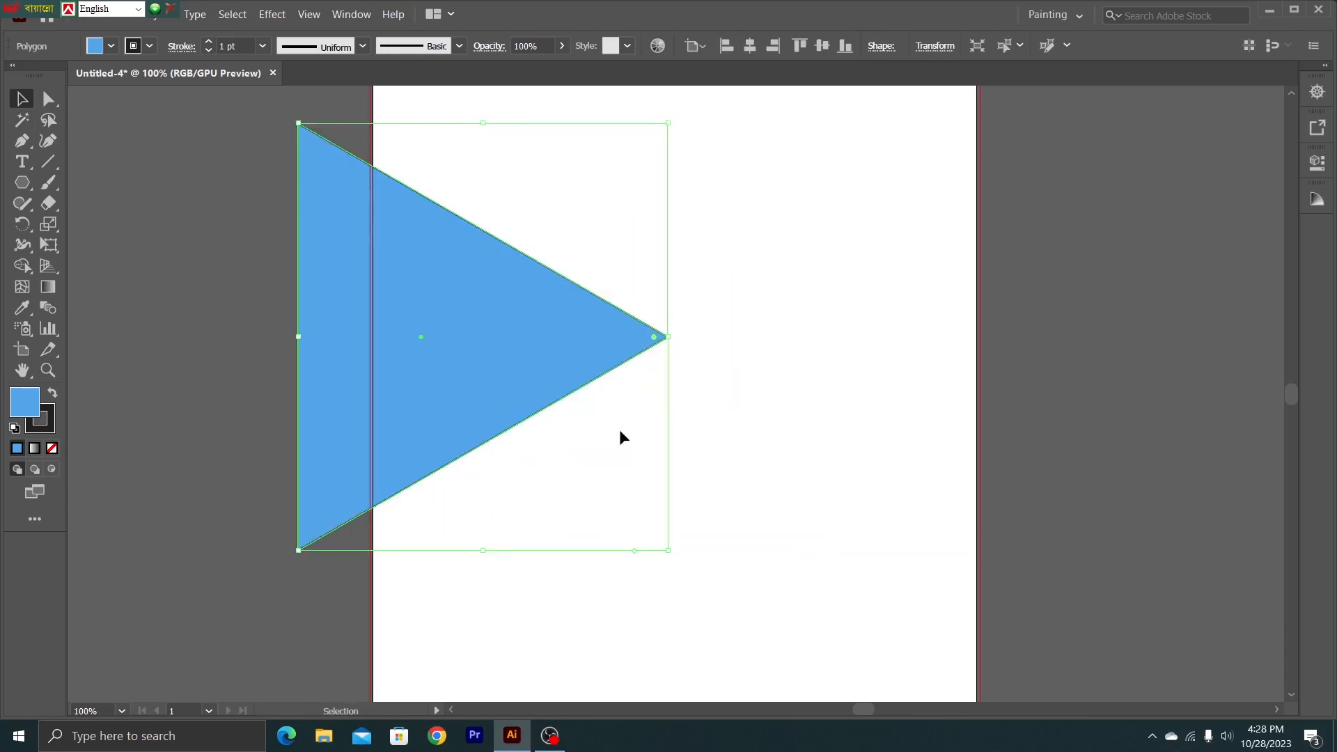
right_click(411, 350)
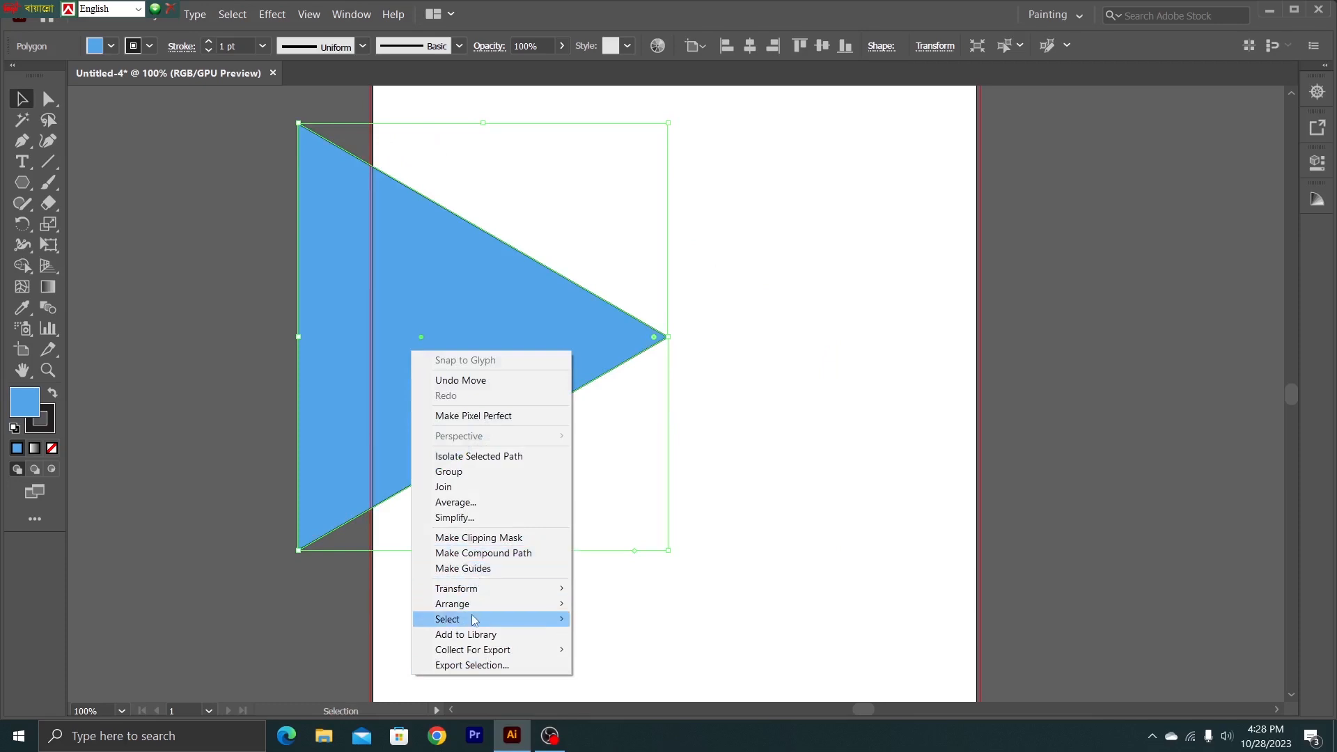
mouse_move(469, 590)
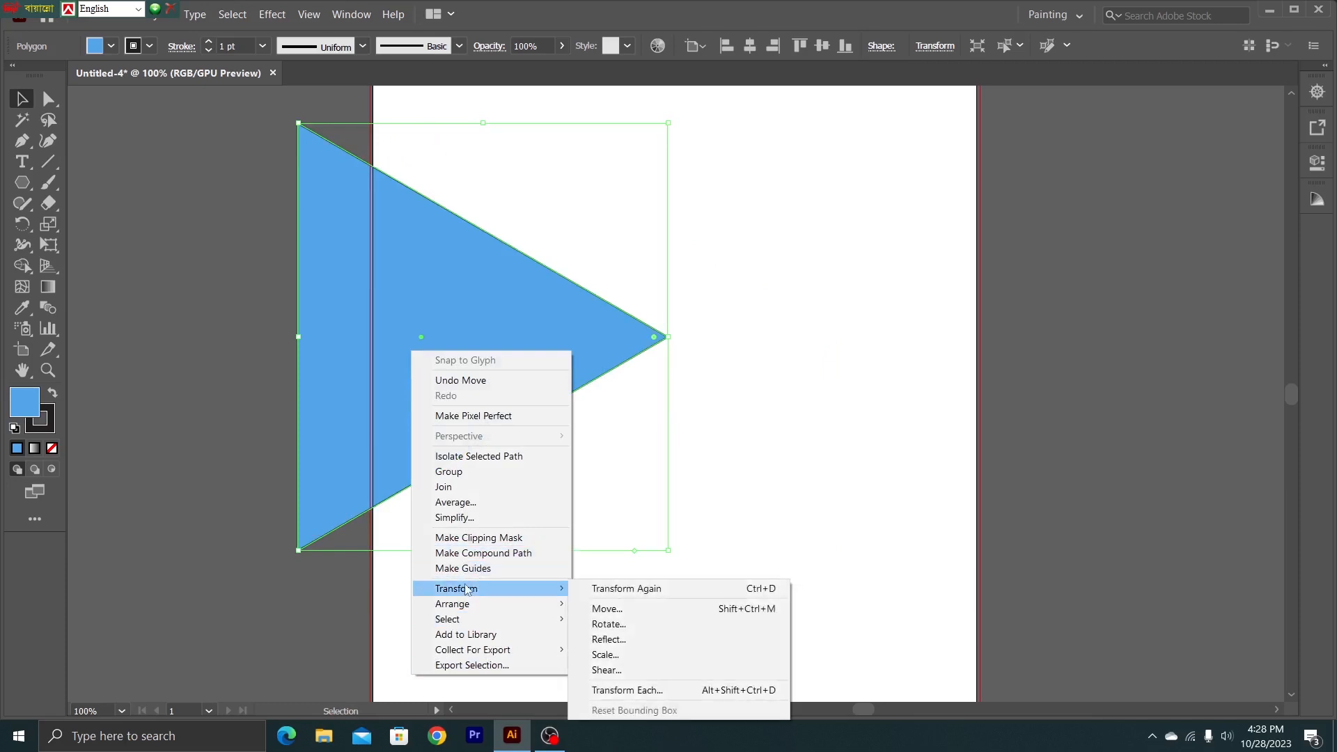
click(613, 641)
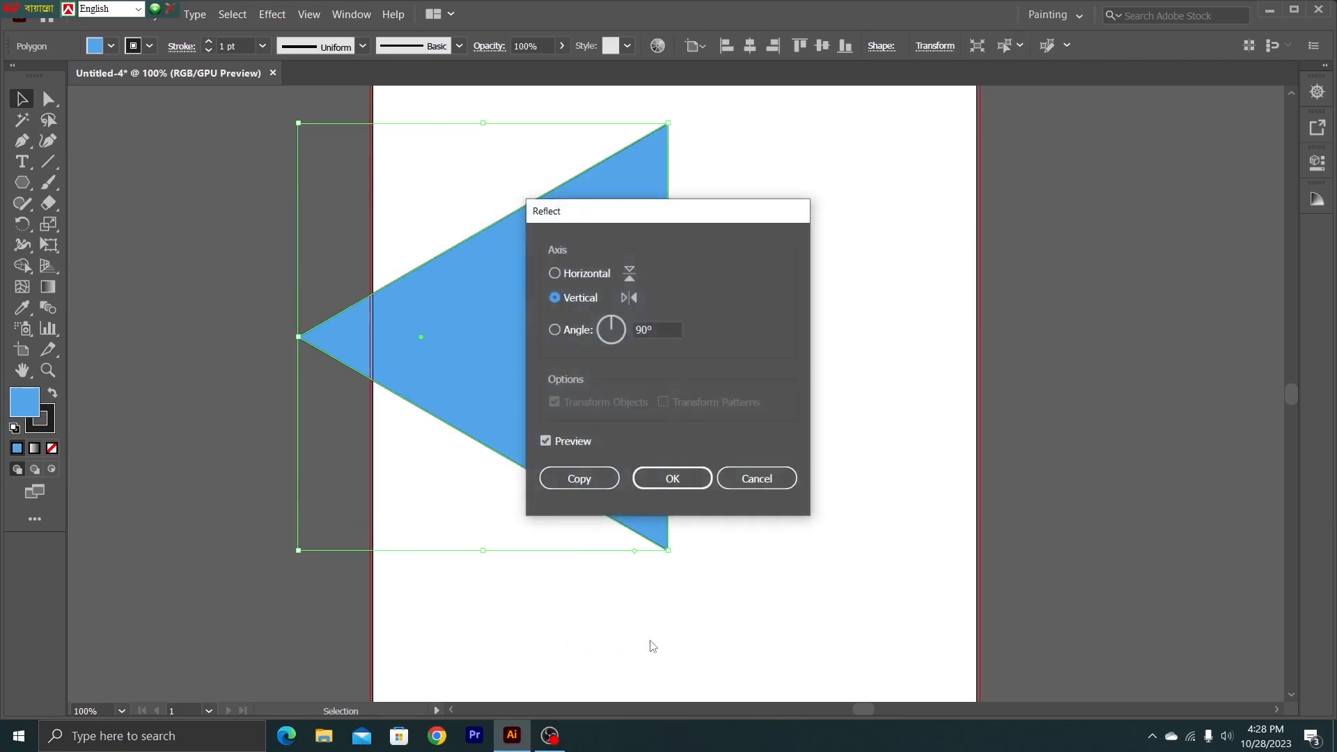
click(581, 476)
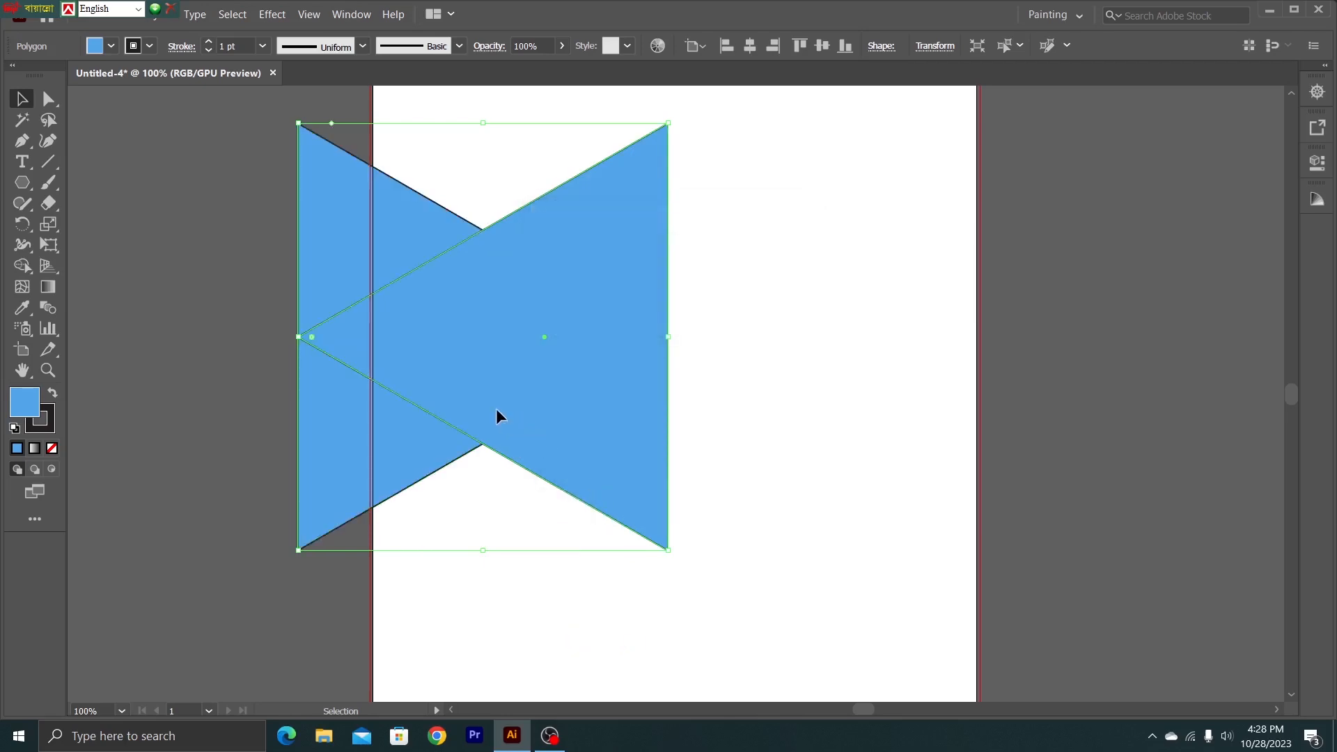
Step: Move the reflected triangle horizontally to the right until its tip meets the original triangle's tip, and deselect it
click(674, 427)
drag(553, 426, 824, 421)
drag(724, 421, 788, 400)
shift+click(739, 386)
drag(719, 374, 753, 374)
click(678, 422)
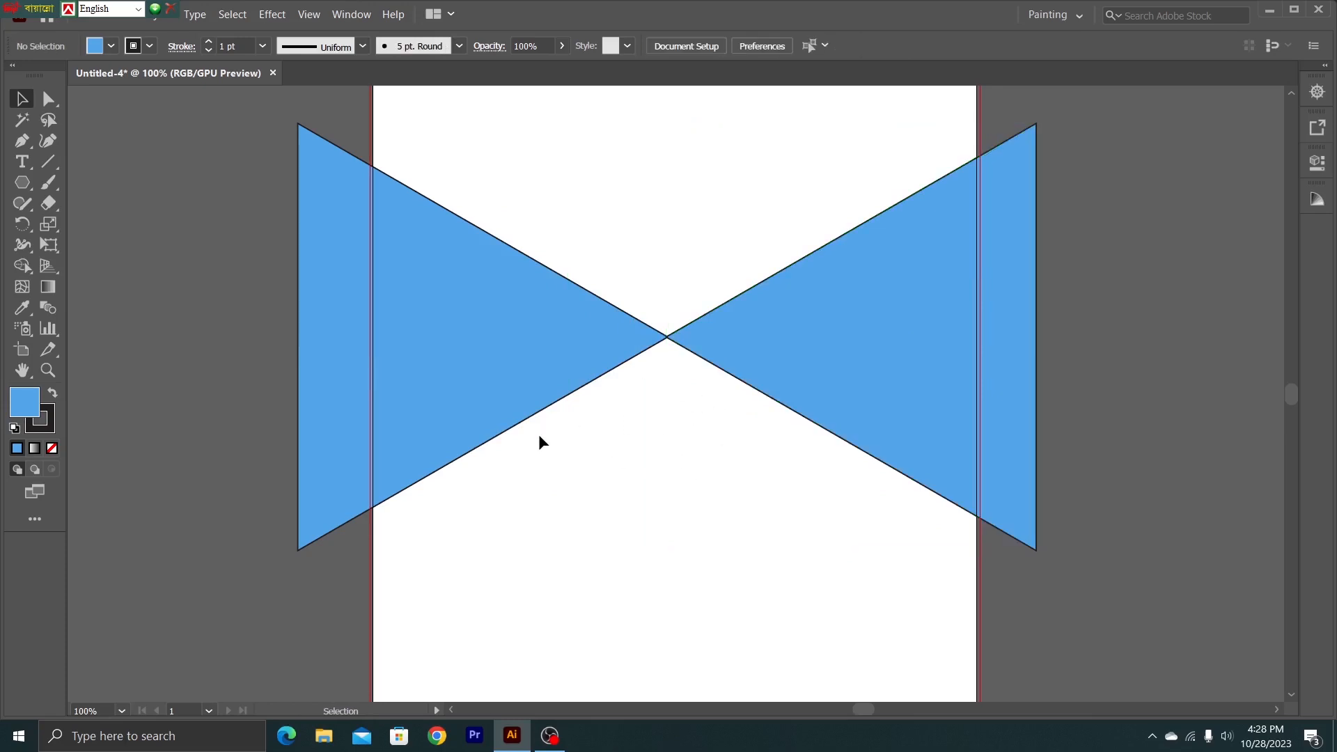